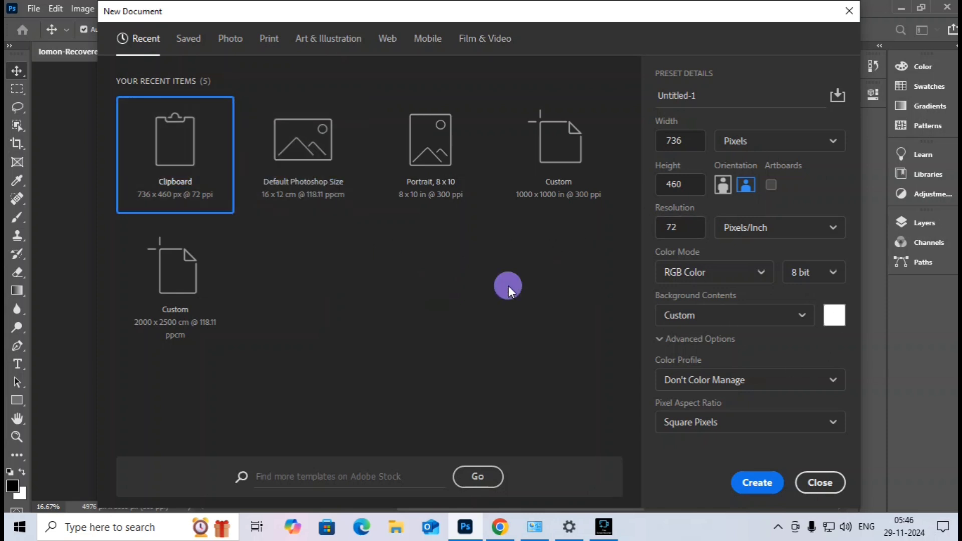
Create a new 16 x 12 cm, 118.11 ppcm document from the Default Photoshop Size preset
{"action": "left_click", "coordinate": [338, 138]}
{"action": "left_click", "coordinate": [666, 140]}
{"action": "left_click", "coordinate": [687, 185]}
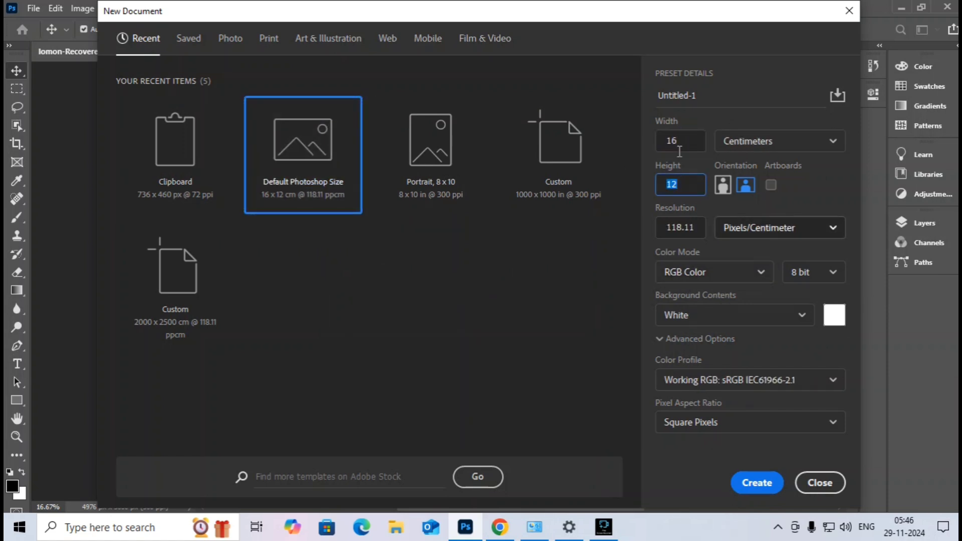
{"action": "left_click", "coordinate": [746, 184]}
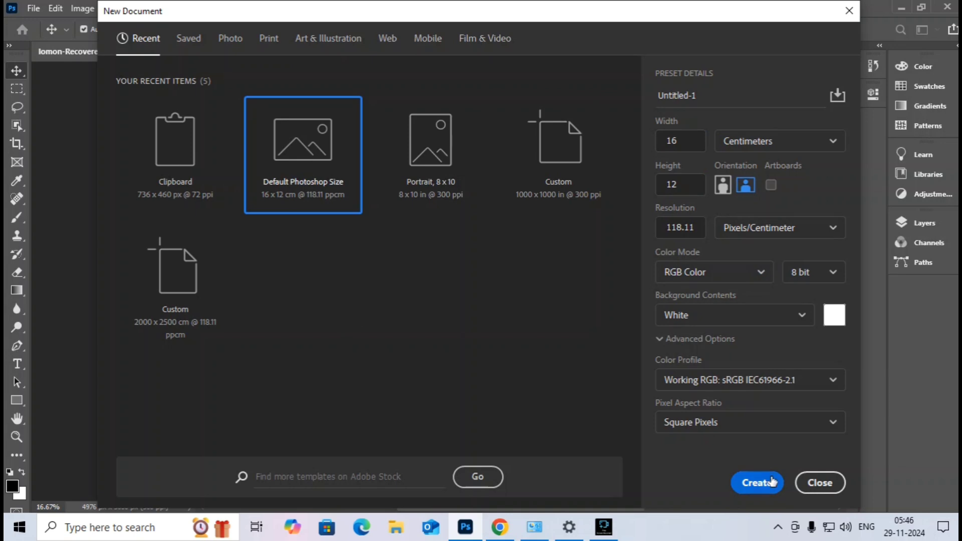
{"action": "left_click", "coordinate": [757, 483]}
{"action": "left_click", "coordinate": [455, 176]}
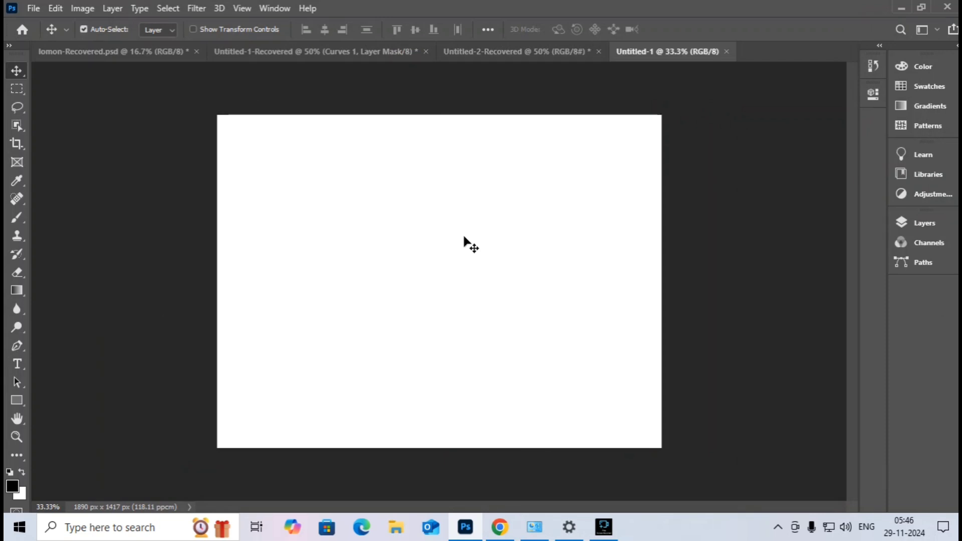
Paste the portrait photo and scale it up to about 312% so it fills the canvas
{"action": "key", "text": "ctrl+v"}
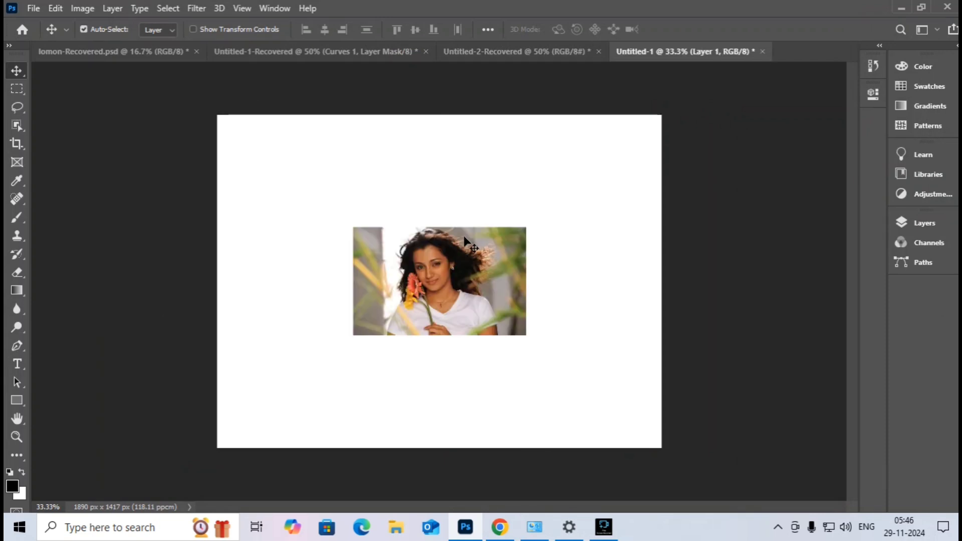
{"action": "key", "text": "ctrl+t"}
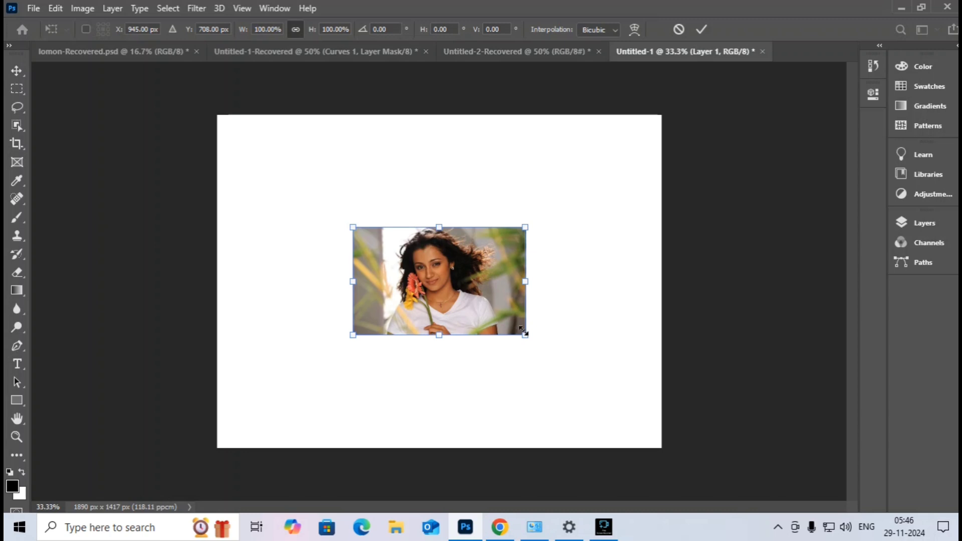
{"action": "left_click_drag", "start_coordinate": [524, 331], "coordinate": [659, 522]}
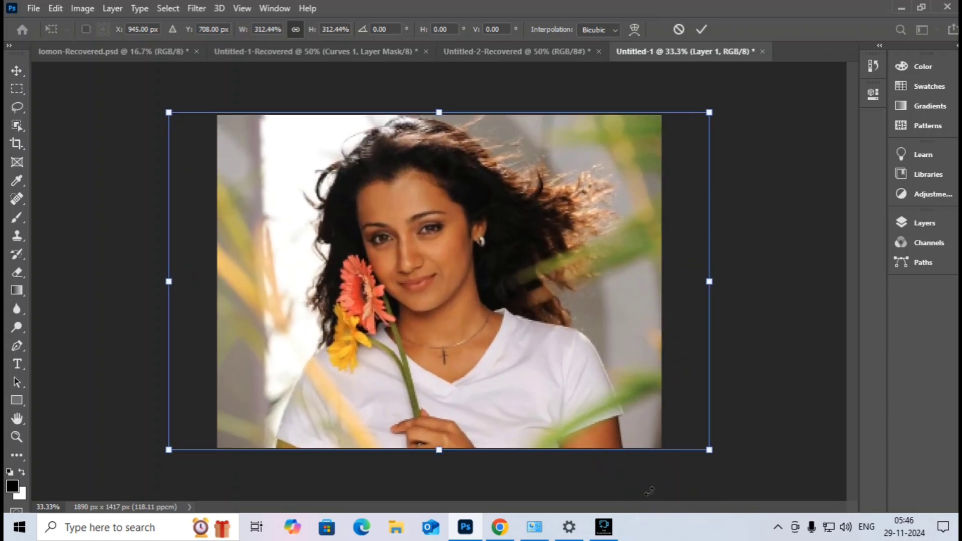
{"action": "key", "text": "Return"}
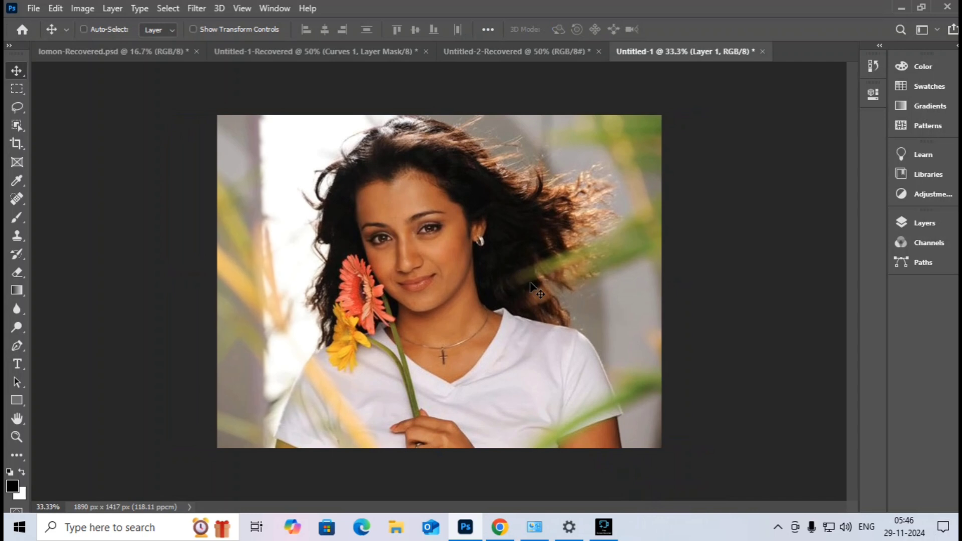
{"action": "key", "text": "ctrl"}
{"action": "left_click", "coordinate": [531, 283], "text": "ctrl"}
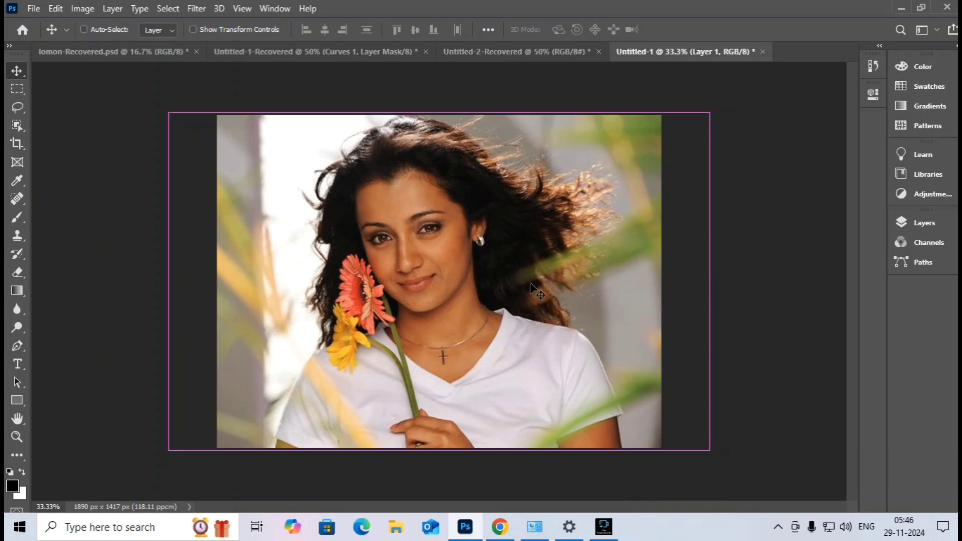
{"action": "key", "text": "ctrl"}
{"action": "key", "text": "ctrl"}
{"action": "left_click", "coordinate": [499, 240], "text": "ctrl"}
{"action": "left_click", "coordinate": [735, 259], "text": "ctrl"}
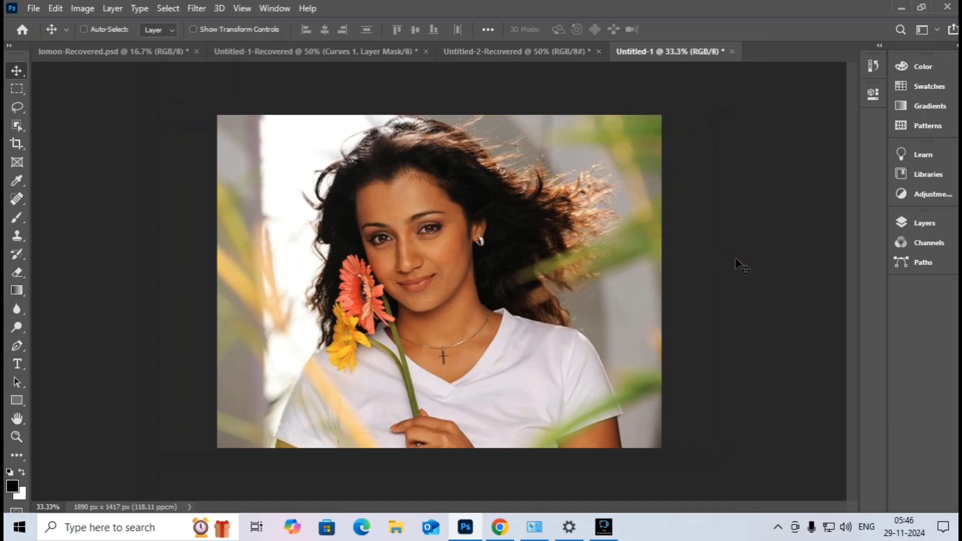
{"action": "key", "text": "ctrl+plus"}
{"action": "key", "text": "ctrl+minus"}
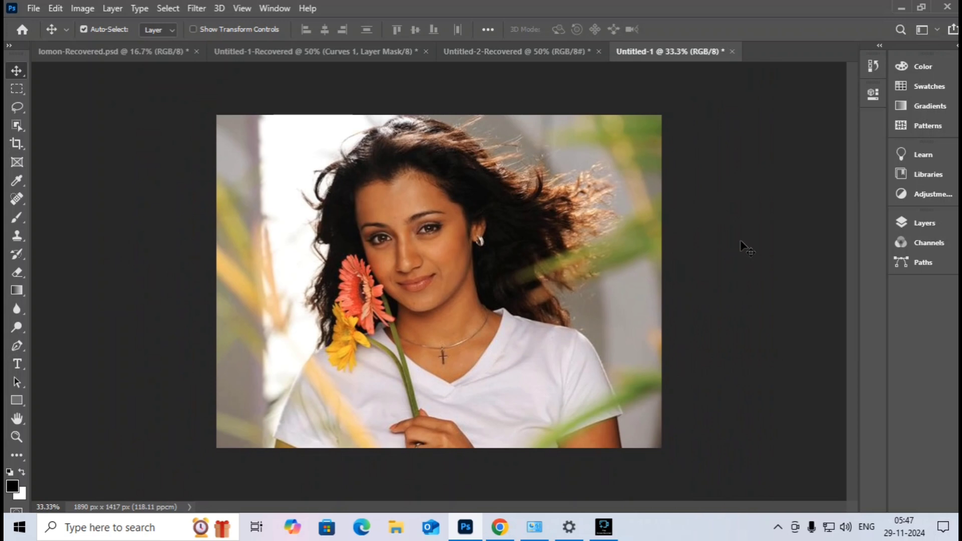
Convert Layer 1, holding the portrait photo, into a Smart Object
{"action": "left_click", "coordinate": [923, 223]}
{"action": "right_click", "coordinate": [801, 301]}
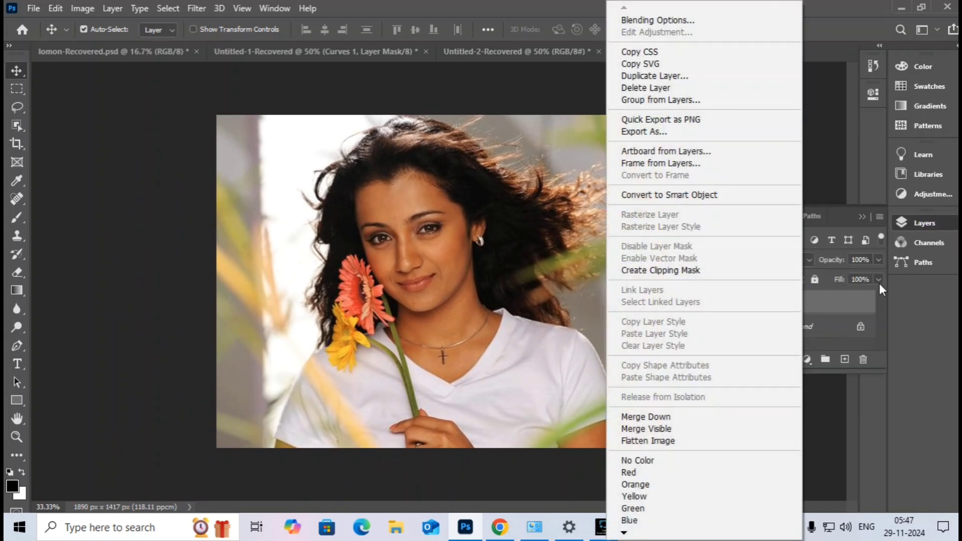
{"action": "left_click", "coordinate": [680, 196]}
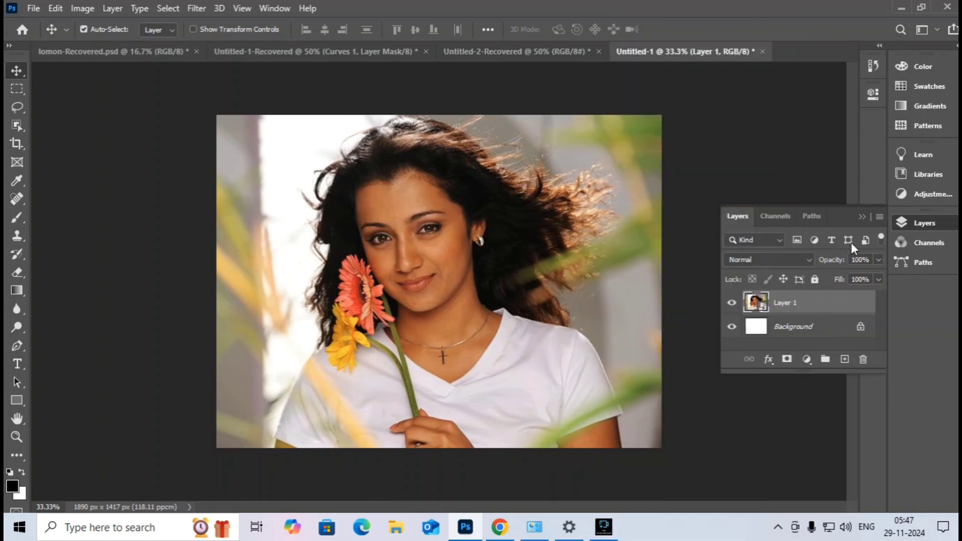
{"action": "left_click", "coordinate": [193, 8]}
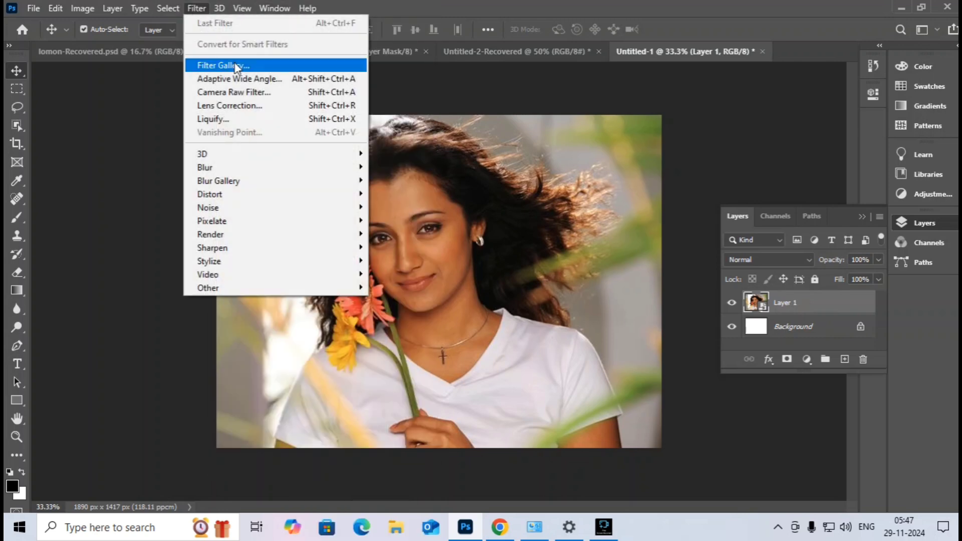
Choose Dry Brush in the Filter Gallery and zoom the preview out to the whole portrait
{"action": "left_click", "coordinate": [236, 66]}
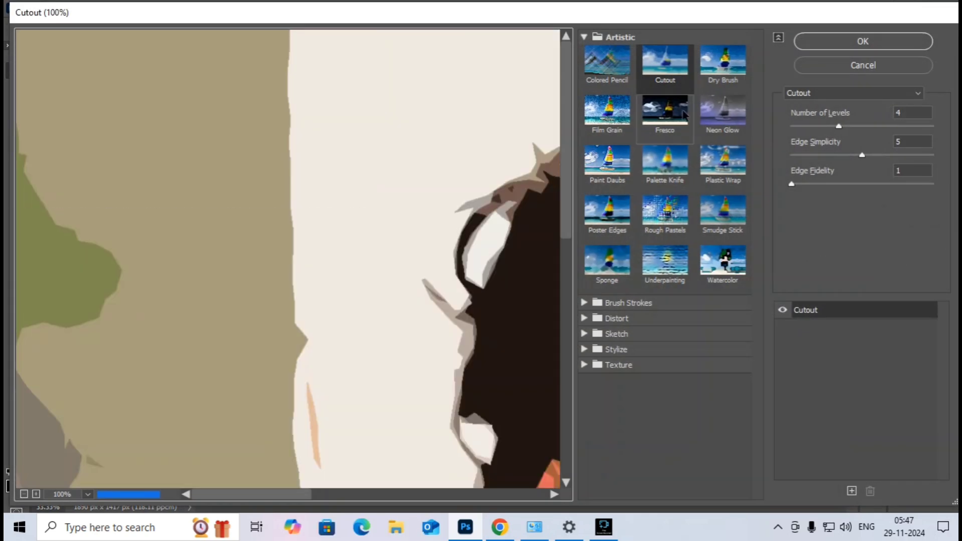
{"action": "left_click", "coordinate": [725, 63]}
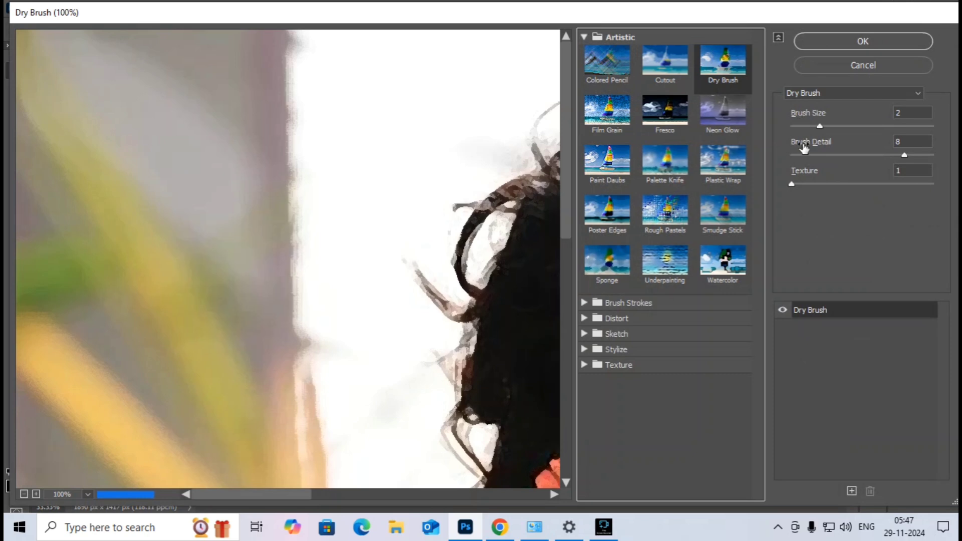
{"action": "left_click", "coordinate": [436, 213], "text": "alt"}
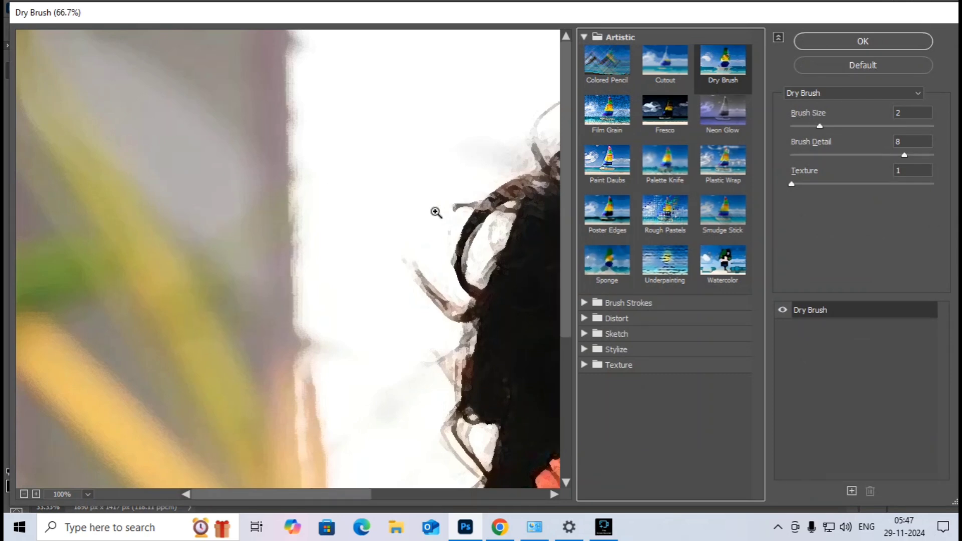
{"action": "left_click", "coordinate": [436, 212], "text": "alt"}
{"action": "left_click", "coordinate": [436, 212], "text": "alt"}
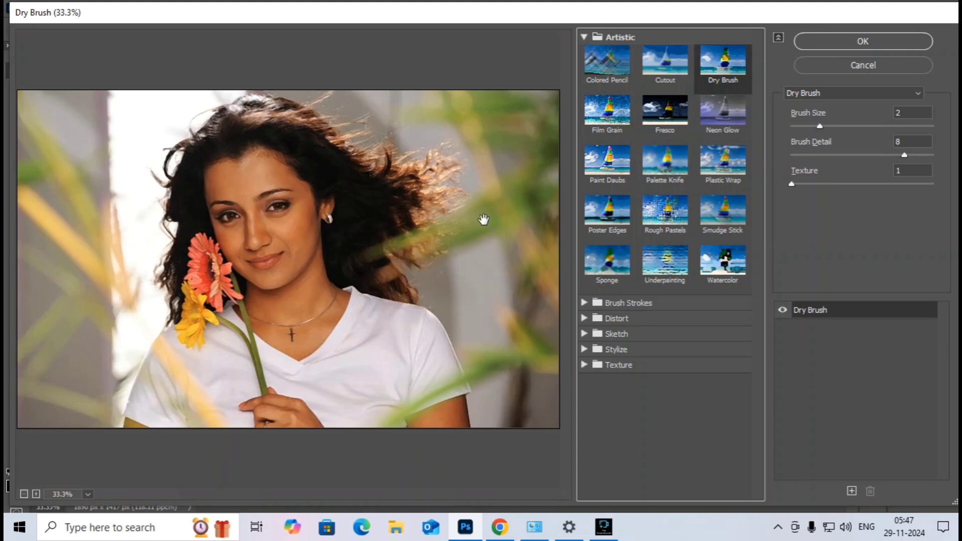
Set Dry Brush to brush size 8, brush detail 5, texture 1 and apply it
{"action": "left_click", "coordinate": [910, 112]}
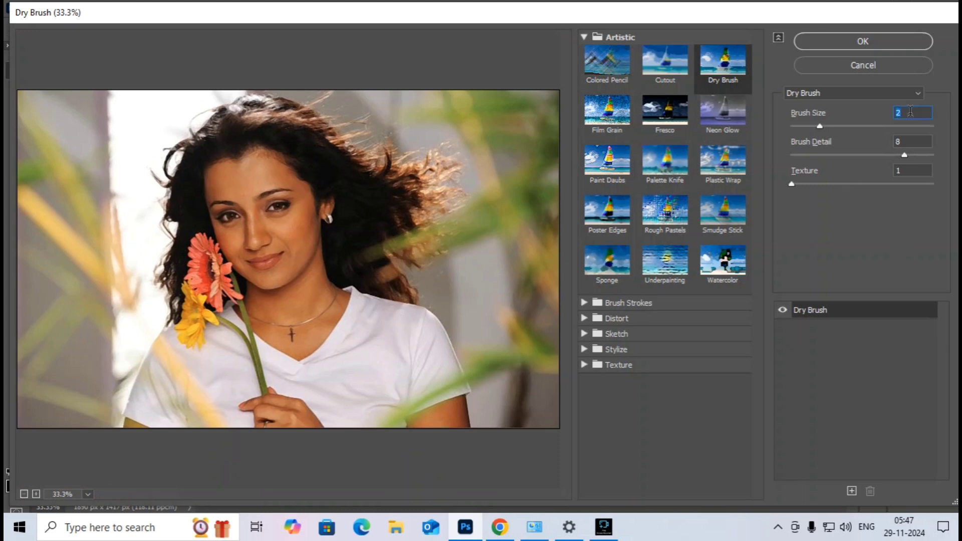
{"action": "key", "text": "Return"}
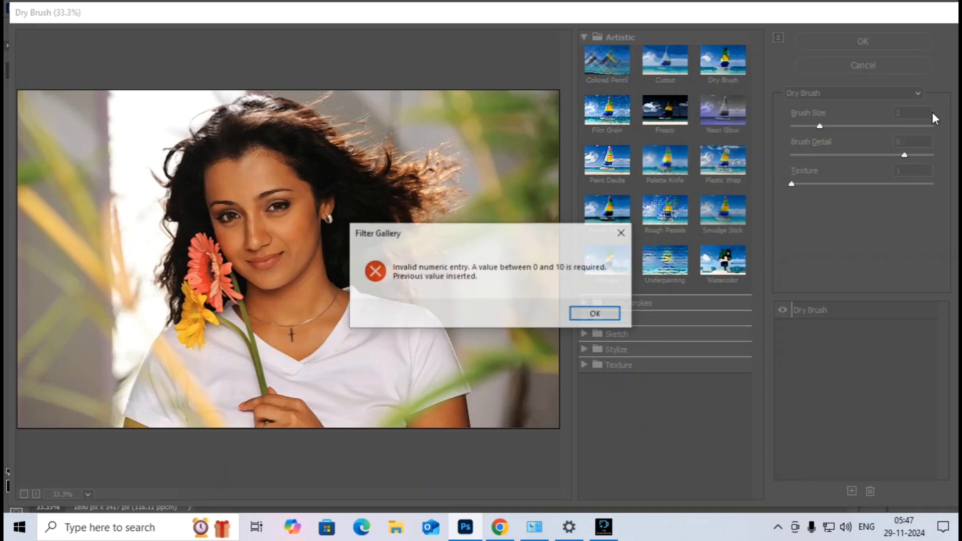
{"action": "left_click", "coordinate": [593, 313]}
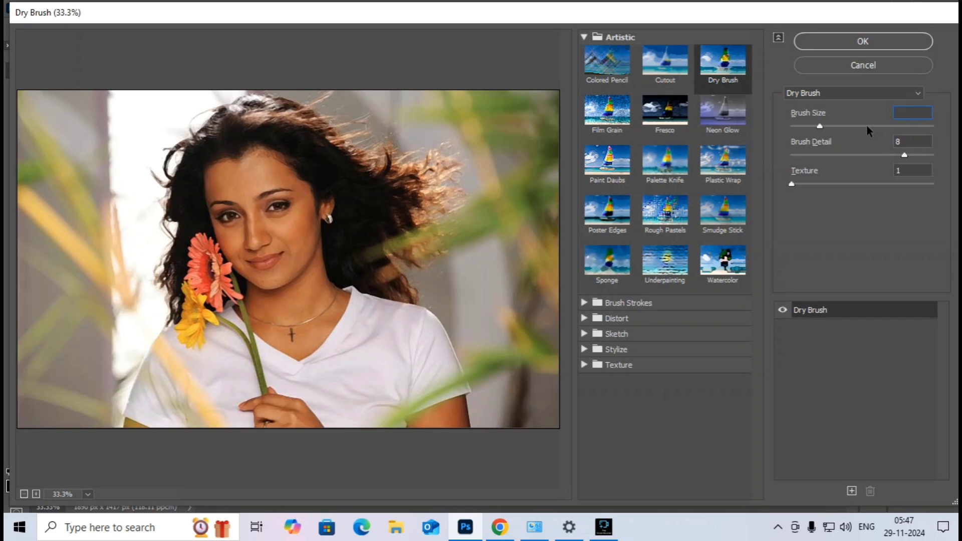
{"action": "type", "text": "8"}
{"action": "left_click", "coordinate": [906, 140]}
{"action": "type", "text": "5"}
{"action": "left_click", "coordinate": [906, 169]}
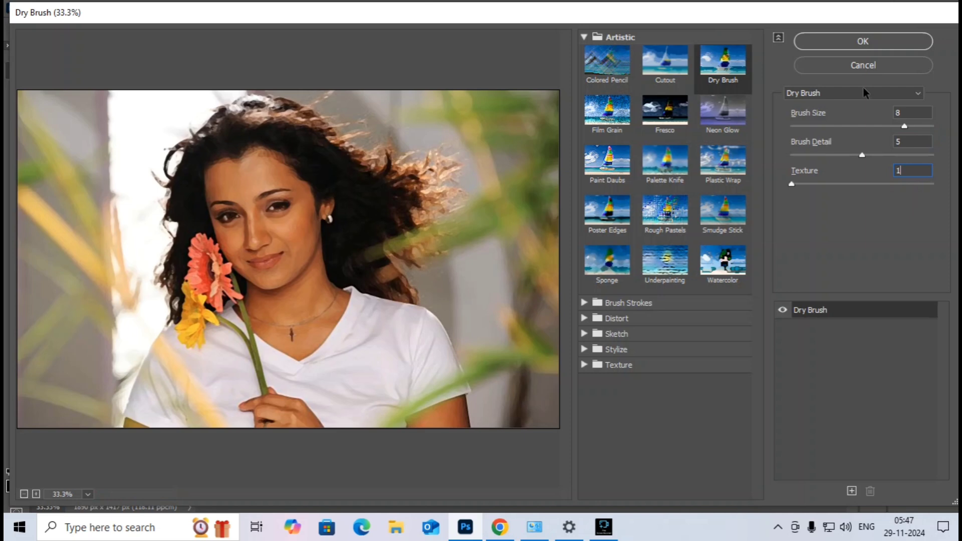
{"action": "left_click", "coordinate": [900, 43]}
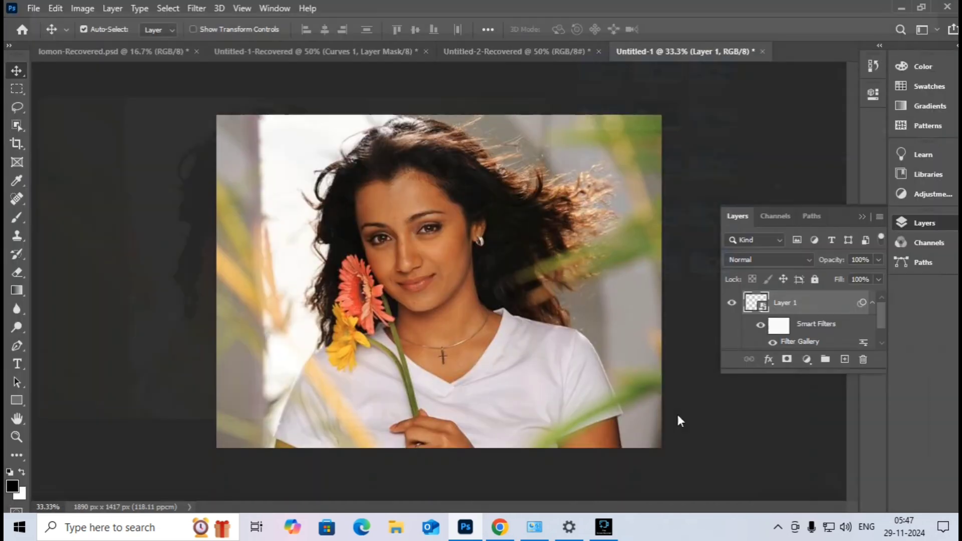
Set the Dry Brush filter's blending options to Screen mode at 50% opacity
{"action": "scroll", "coordinate": [871, 319], "scroll_direction": "down", "scroll_amount": 1}
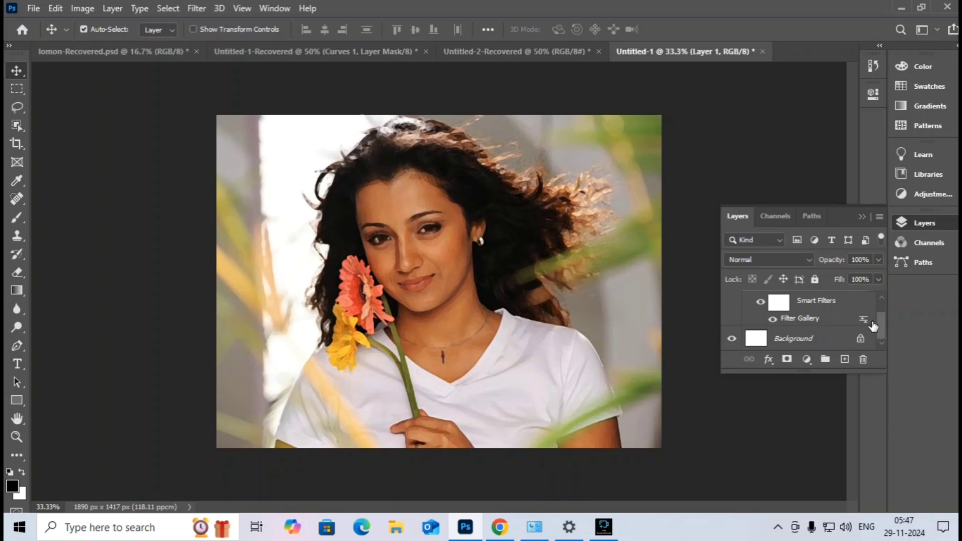
{"action": "scroll", "coordinate": [882, 320], "scroll_direction": "up", "scroll_amount": 1}
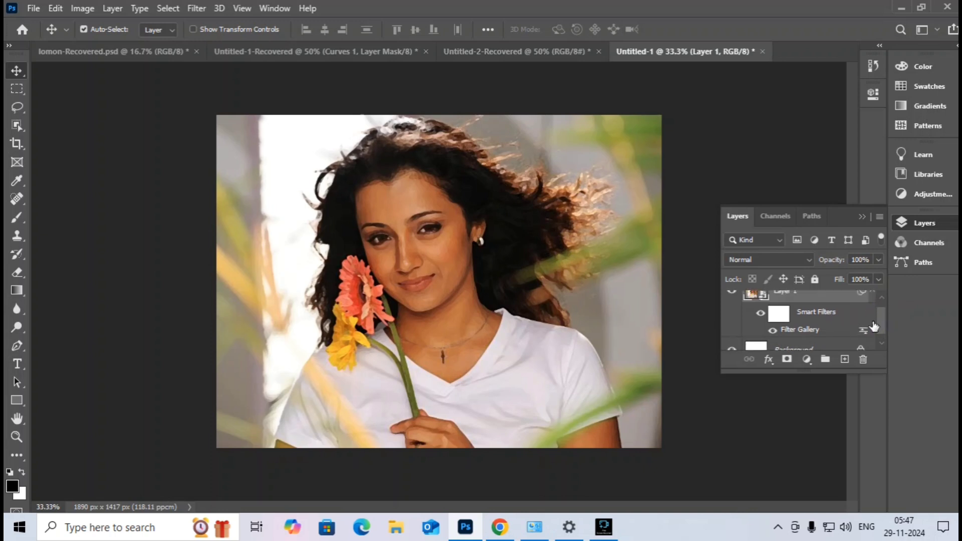
{"action": "double_click", "coordinate": [864, 330]}
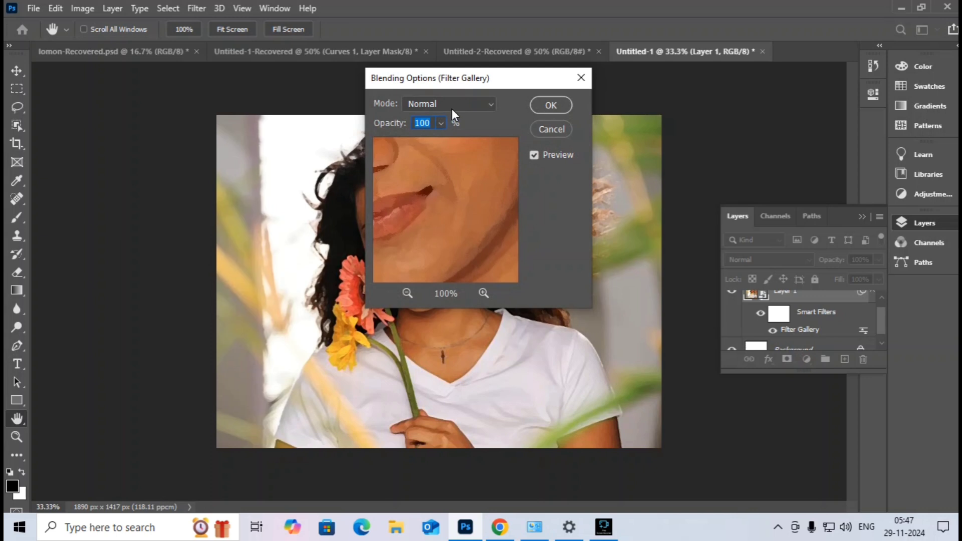
{"action": "left_click", "coordinate": [452, 105]}
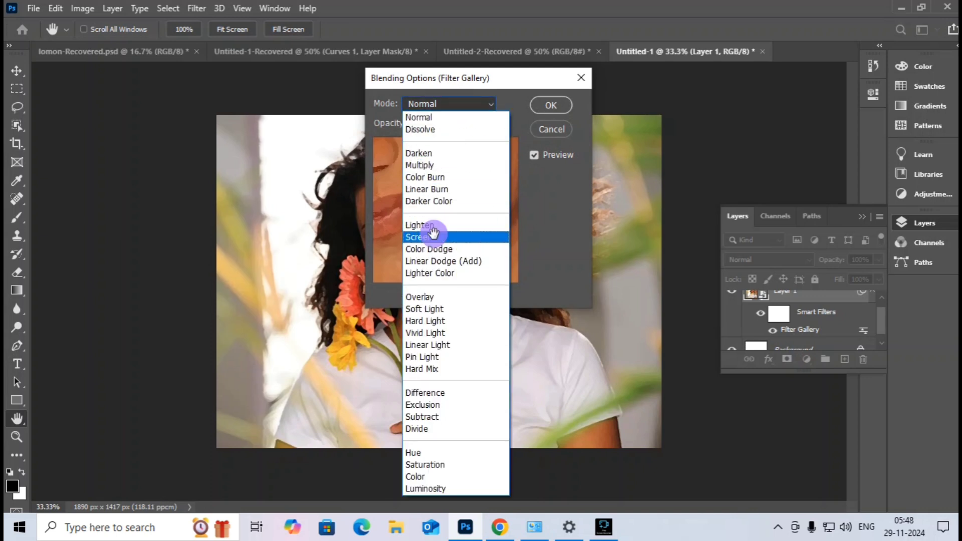
{"action": "left_click", "coordinate": [432, 237]}
{"action": "left_click", "coordinate": [441, 124]}
{"action": "double_click", "coordinate": [424, 122]}
{"action": "type", "text": "50"}
{"action": "left_click_drag", "start_coordinate": [443, 78], "coordinate": [645, 133]}
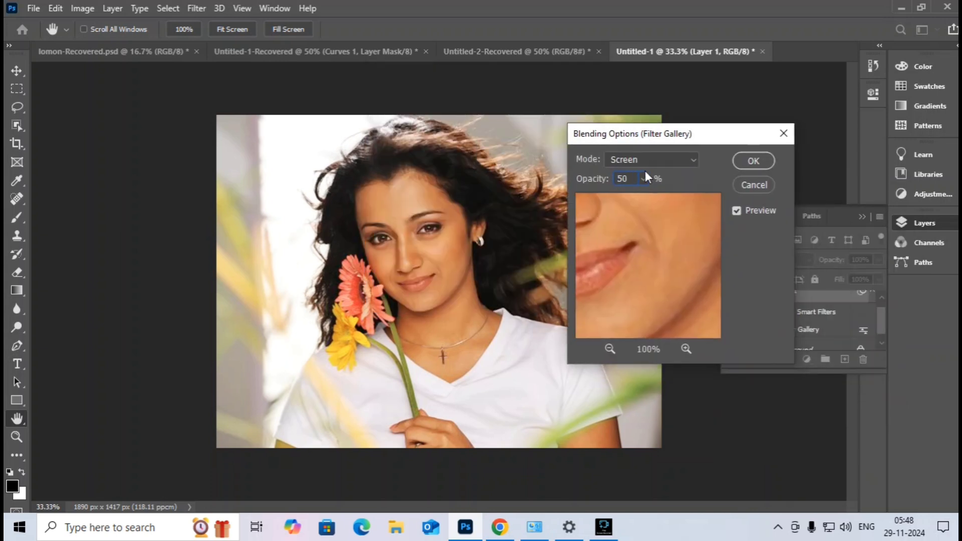
{"action": "key", "text": "Return"}
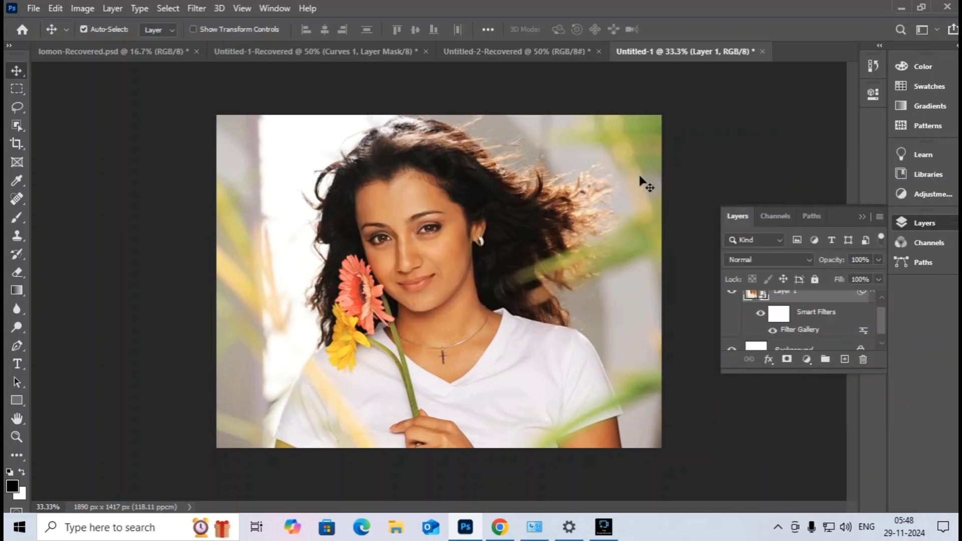
Choose the Cutout effect in the Filter Gallery
{"action": "left_click", "coordinate": [196, 8]}
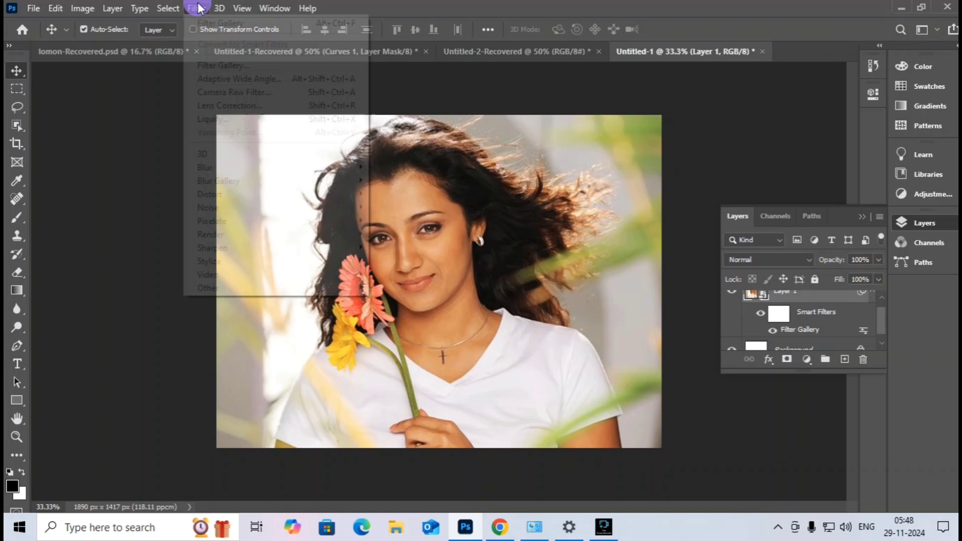
{"action": "left_click", "coordinate": [223, 65]}
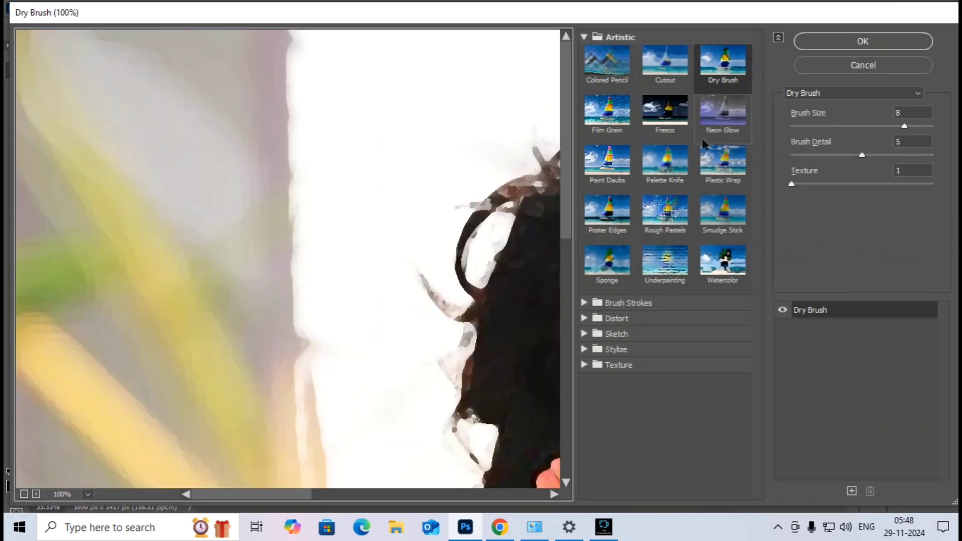
{"action": "left_click", "coordinate": [679, 60]}
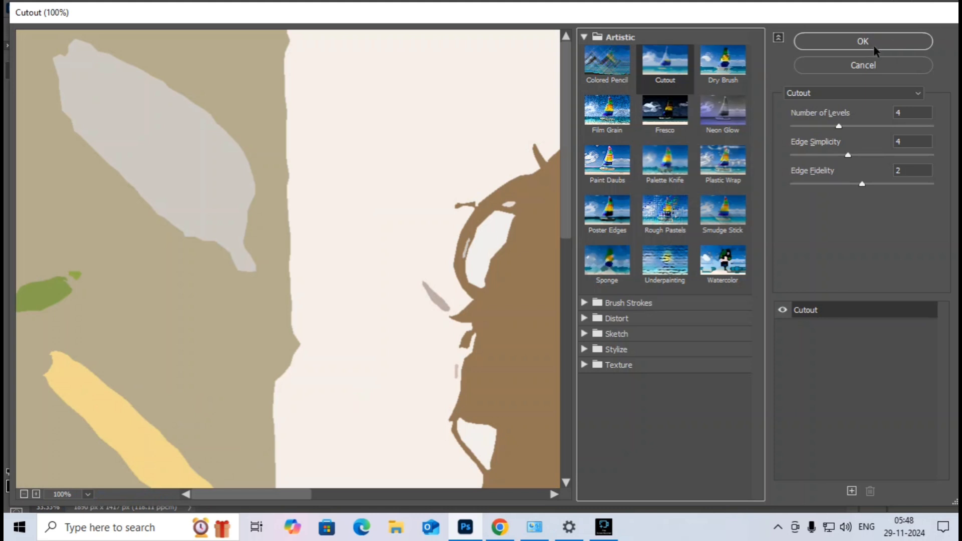
{"action": "left_click", "coordinate": [911, 113]}
{"action": "left_click", "coordinate": [917, 141]}
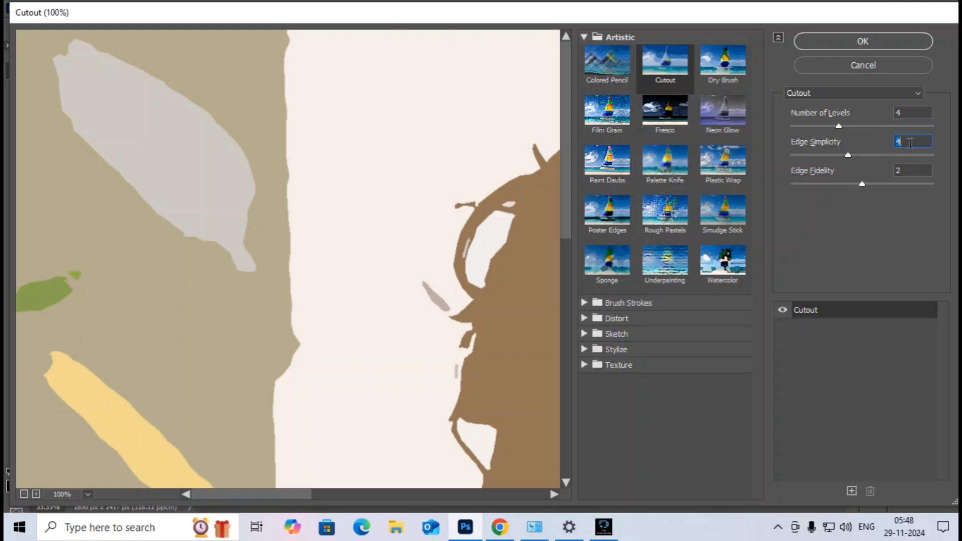
{"action": "type", "text": "6"}
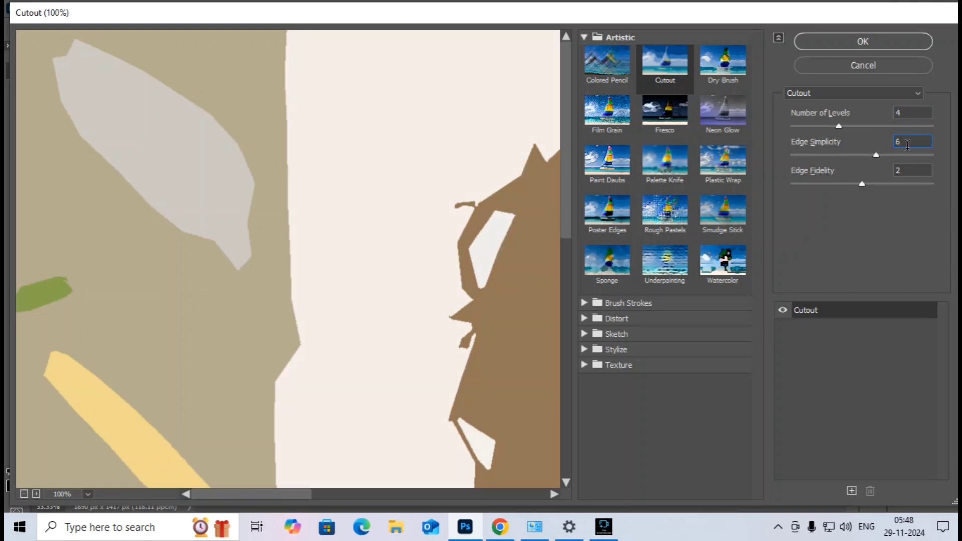
{"action": "scroll", "coordinate": [455, 223], "scroll_direction": "down", "scroll_amount": 4}
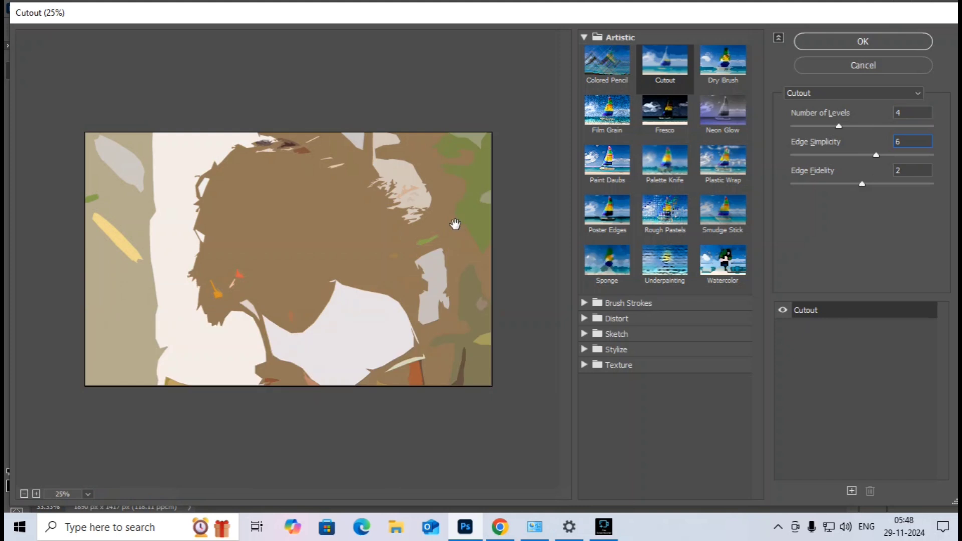
Set Cutout to 3 levels, edge simplicity 2, edge fidelity 1 and apply it
{"action": "left_click", "coordinate": [901, 108]}
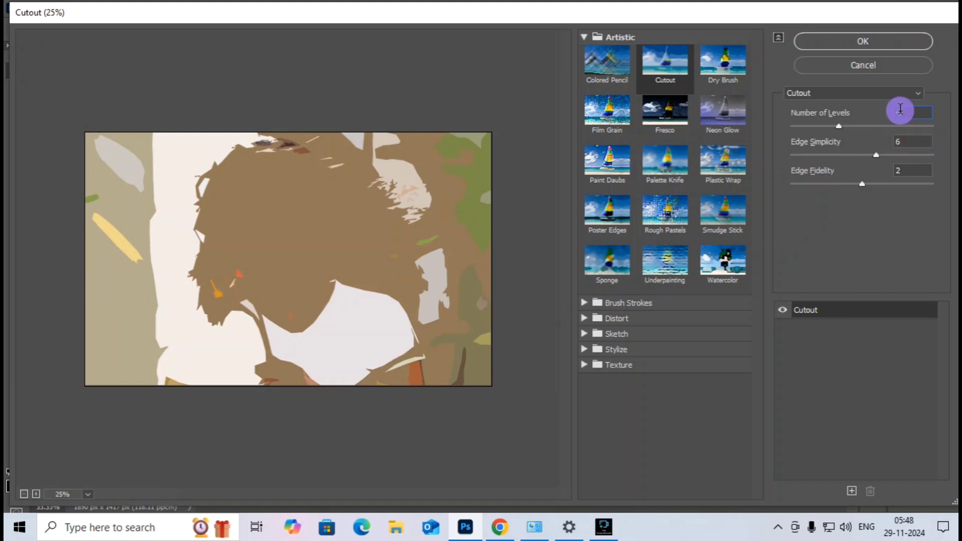
{"action": "type", "text": "3"}
{"action": "left_click", "coordinate": [920, 155]}
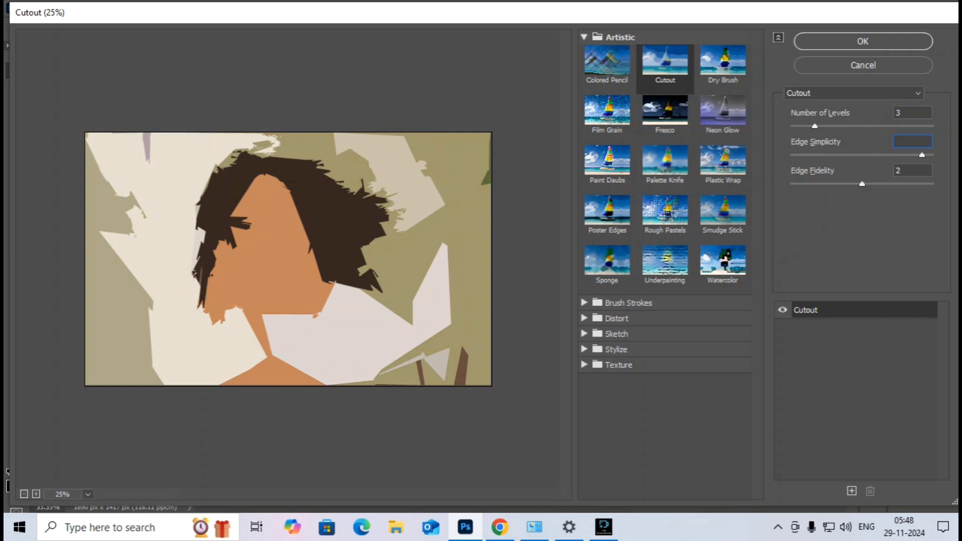
{"action": "type", "text": "2"}
{"action": "left_click", "coordinate": [893, 183]}
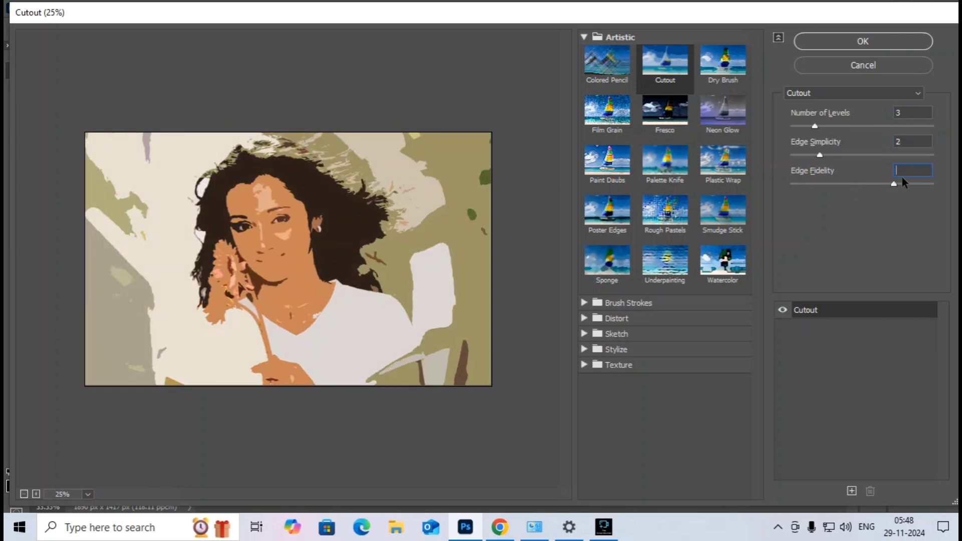
{"action": "type", "text": "1"}
{"action": "left_click", "coordinate": [870, 40]}
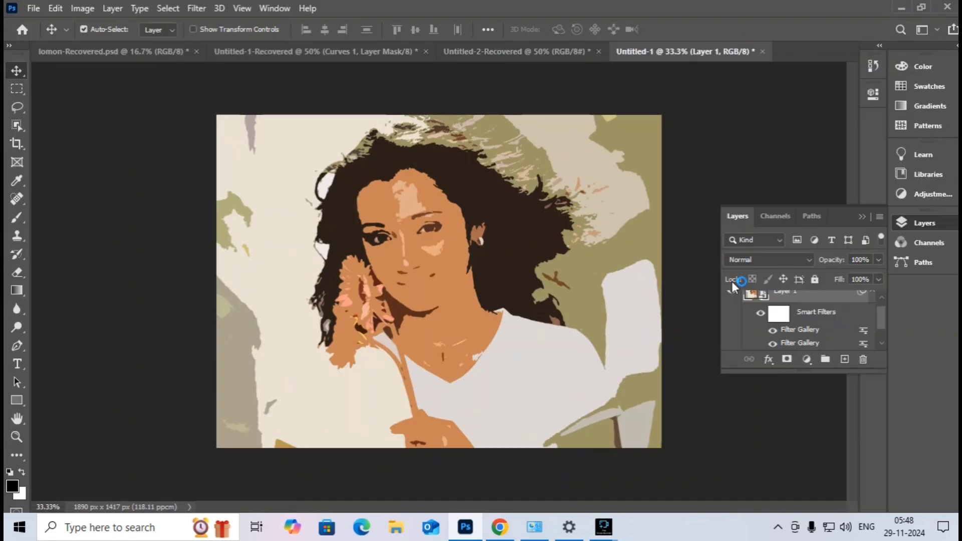
Set the Cutout filter's blending options to Soft Light mode at 50% opacity
{"action": "left_click", "coordinate": [863, 332]}
{"action": "left_click", "coordinate": [666, 159]}
{"action": "left_click", "coordinate": [657, 174]}
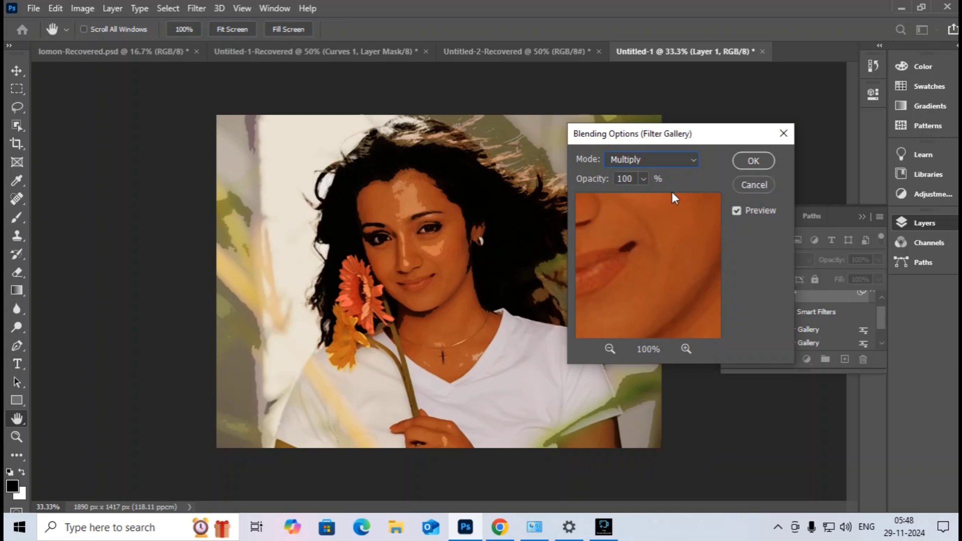
{"action": "left_click", "coordinate": [659, 159]}
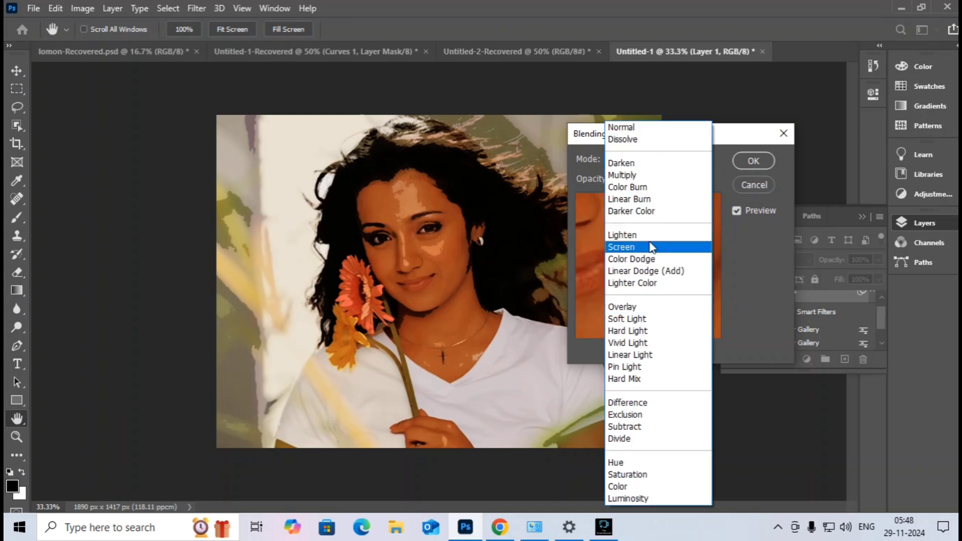
{"action": "left_click", "coordinate": [658, 319]}
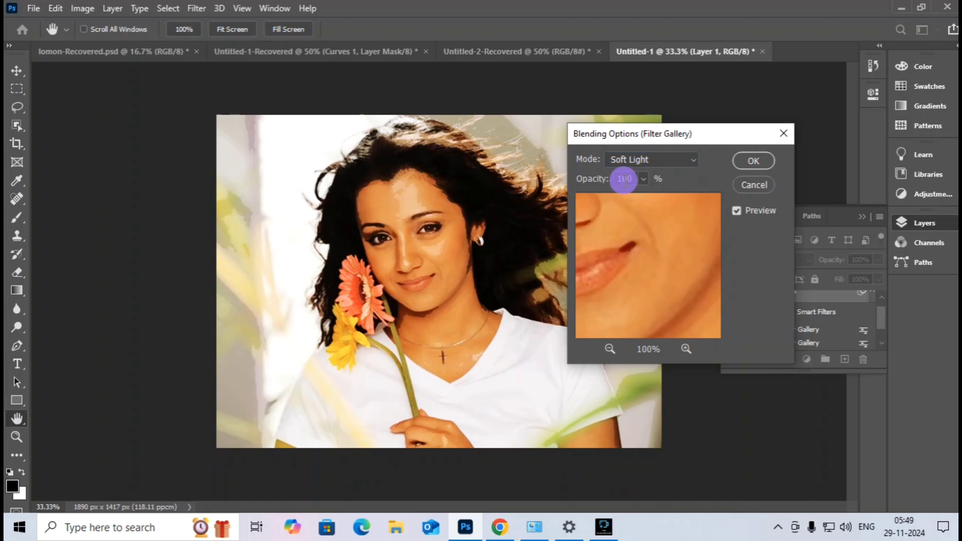
{"action": "double_click", "coordinate": [624, 179]}
{"action": "type", "text": "50"}
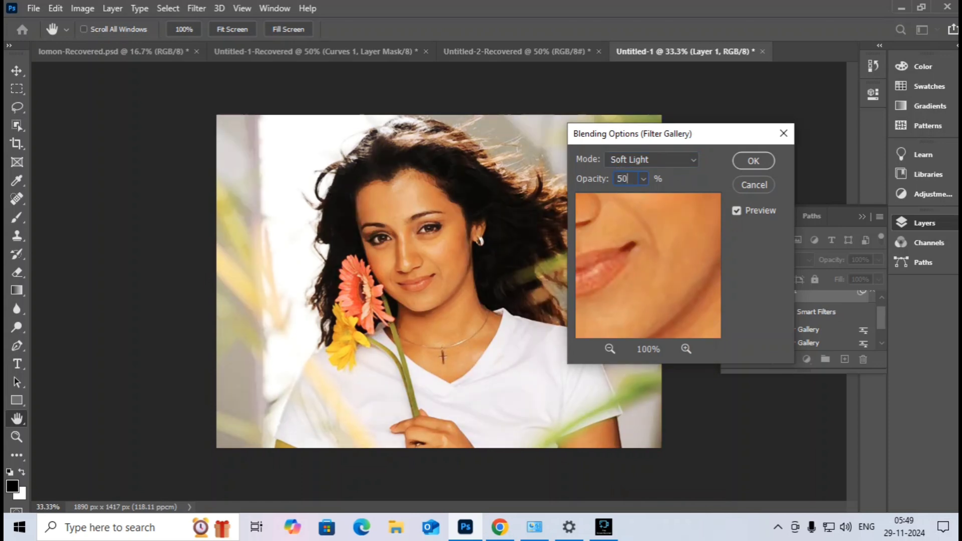
{"action": "left_click", "coordinate": [753, 161]}
Zoom and scroll around the canvas to inspect the blended face
{"action": "key", "text": "v"}
{"action": "scroll", "coordinate": [409, 266], "scroll_direction": "up", "scroll_amount": 1}
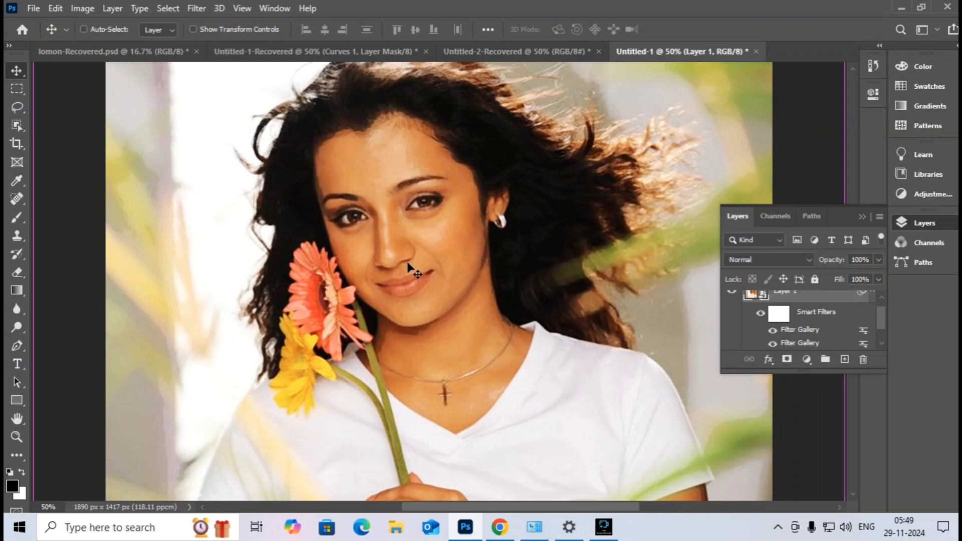
{"action": "scroll", "coordinate": [408, 267], "scroll_direction": "up", "scroll_amount": 2}
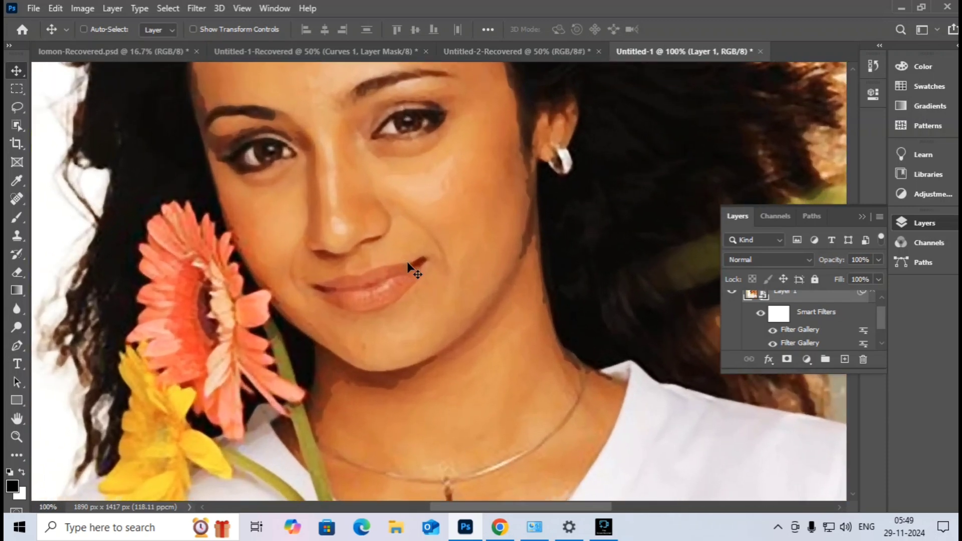
{"action": "scroll", "coordinate": [409, 267], "scroll_direction": "up", "scroll_amount": 2}
{"action": "scroll", "coordinate": [409, 267], "scroll_direction": "down", "scroll_amount": 3}
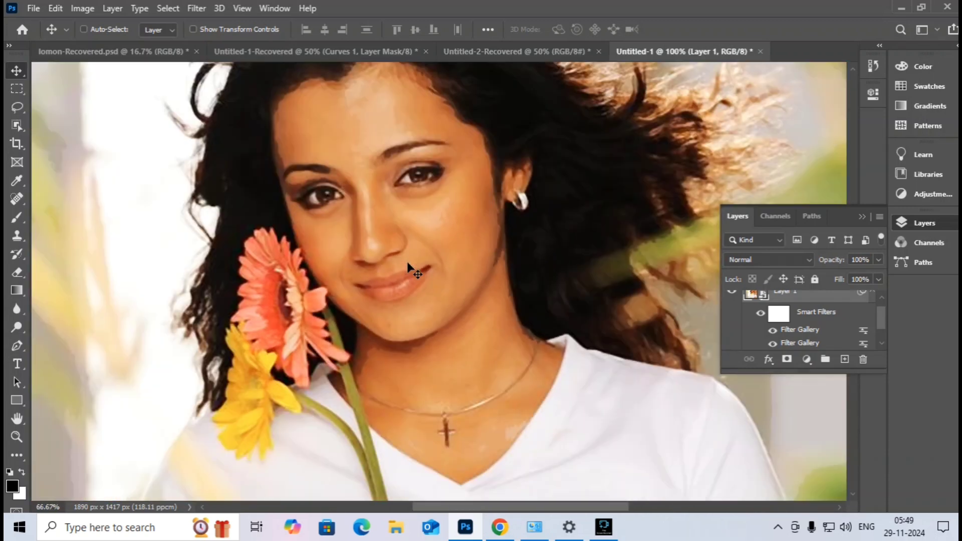
{"action": "scroll", "coordinate": [408, 266], "scroll_direction": "down", "scroll_amount": 2}
{"action": "scroll", "coordinate": [408, 267], "scroll_direction": "down", "scroll_amount": 1}
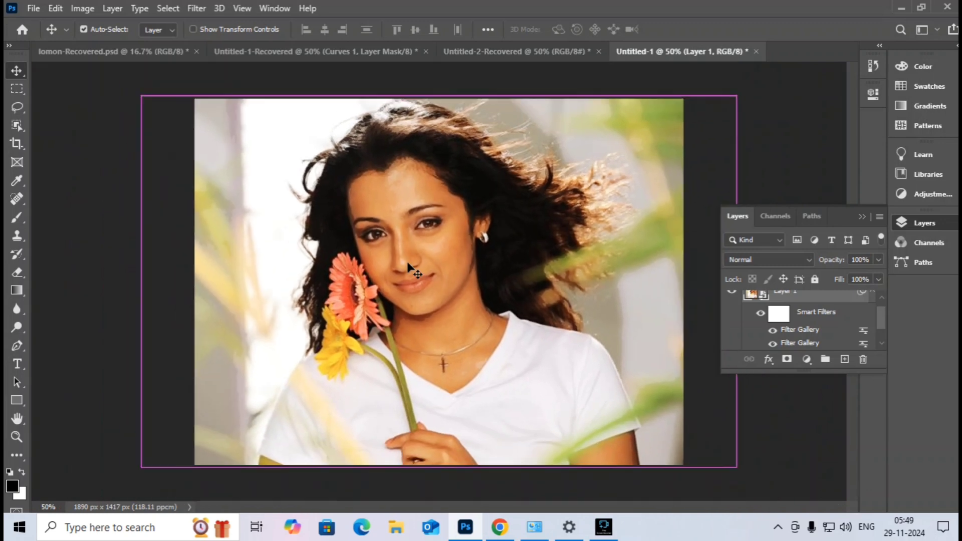
{"action": "scroll", "coordinate": [816, 301], "scroll_direction": "up", "scroll_amount": 1}
Apply the Stylize > Find Edges filter to Layer 1
{"action": "left_click", "coordinate": [816, 301]}
{"action": "left_click", "coordinate": [199, 8]}
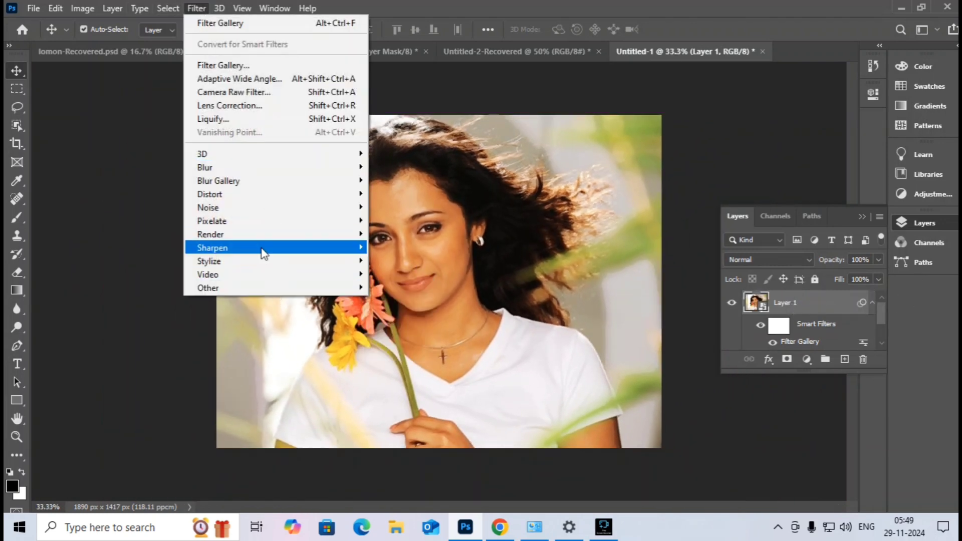
{"action": "mouse_move", "coordinate": [263, 249]}
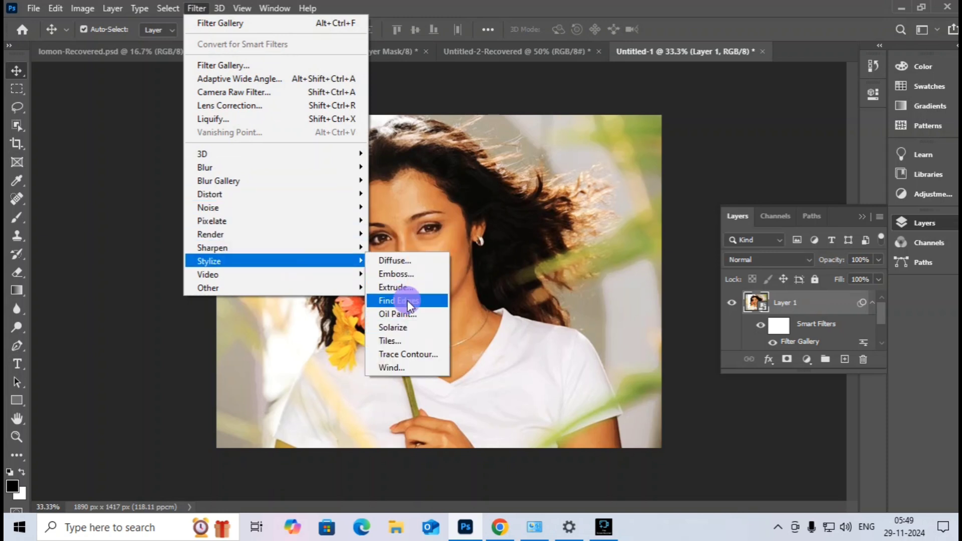
{"action": "left_click", "coordinate": [410, 305]}
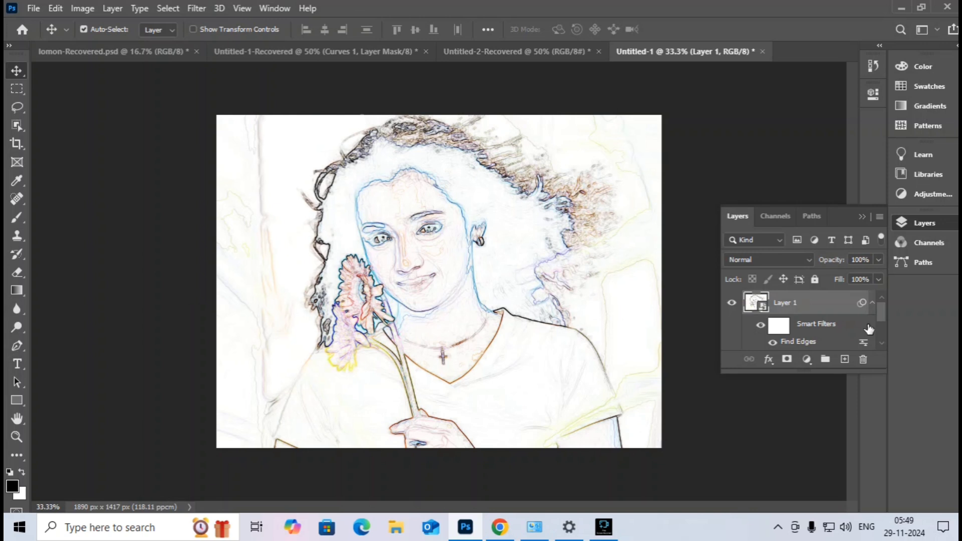
Blend Find Edges in Multiply mode at 30% opacity and zoom to check the outlines
{"action": "left_click", "coordinate": [865, 344]}
{"action": "left_click", "coordinate": [606, 159]}
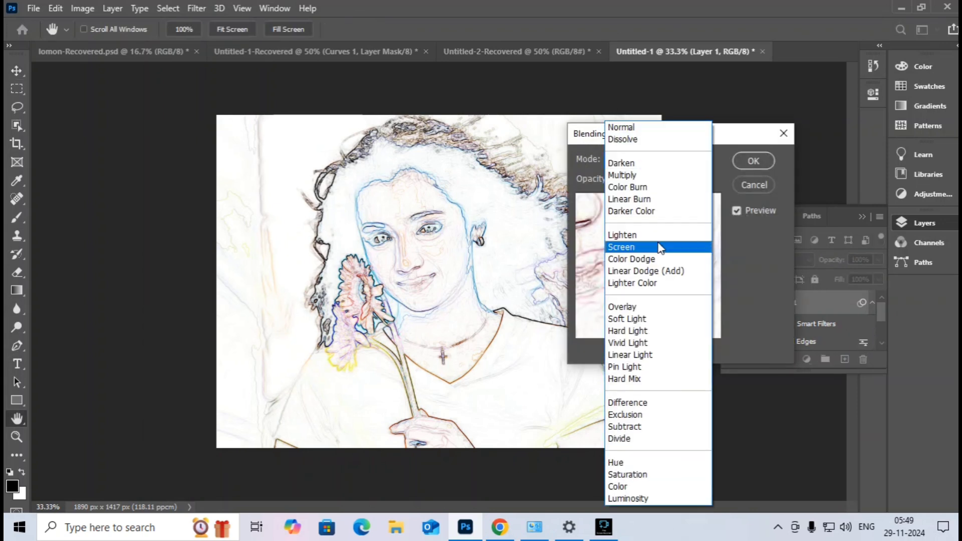
{"action": "left_click", "coordinate": [626, 175]}
{"action": "left_click", "coordinate": [621, 179]}
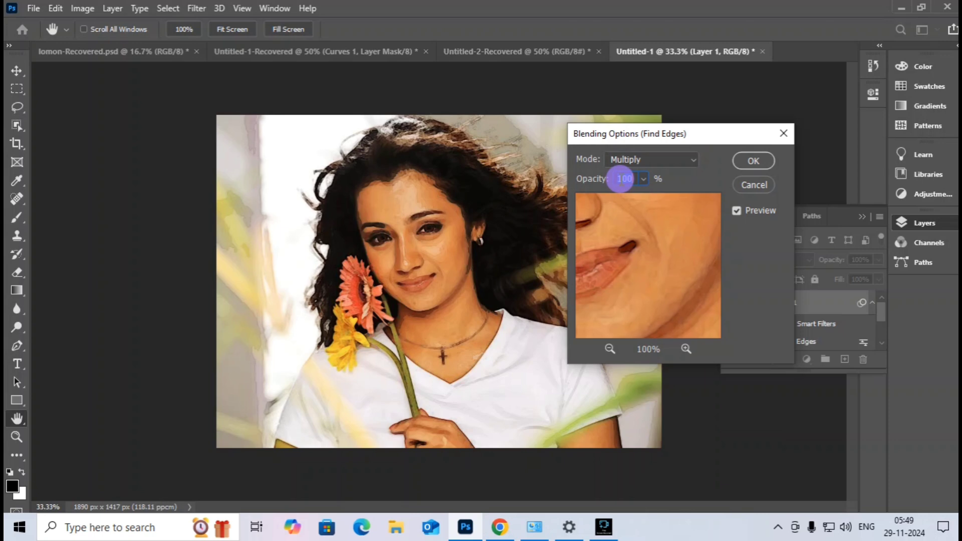
{"action": "type", "text": "30"}
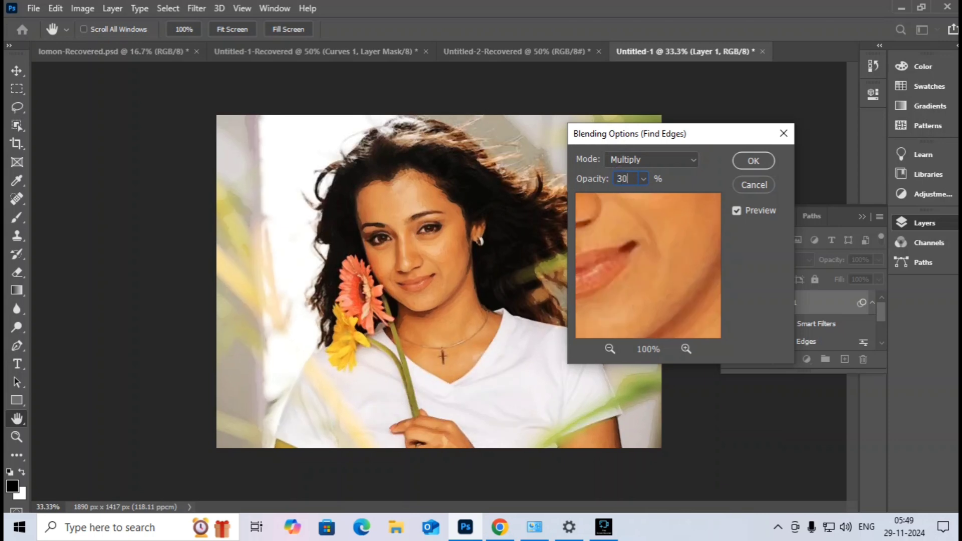
{"action": "key", "text": "Return"}
{"action": "left_click", "coordinate": [529, 184]}
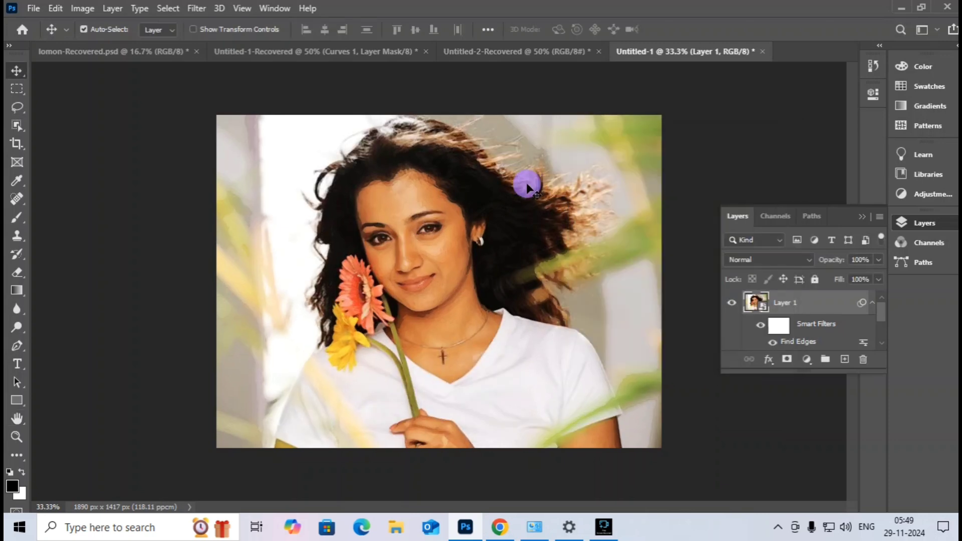
{"action": "key", "text": "ctrl+plus"}
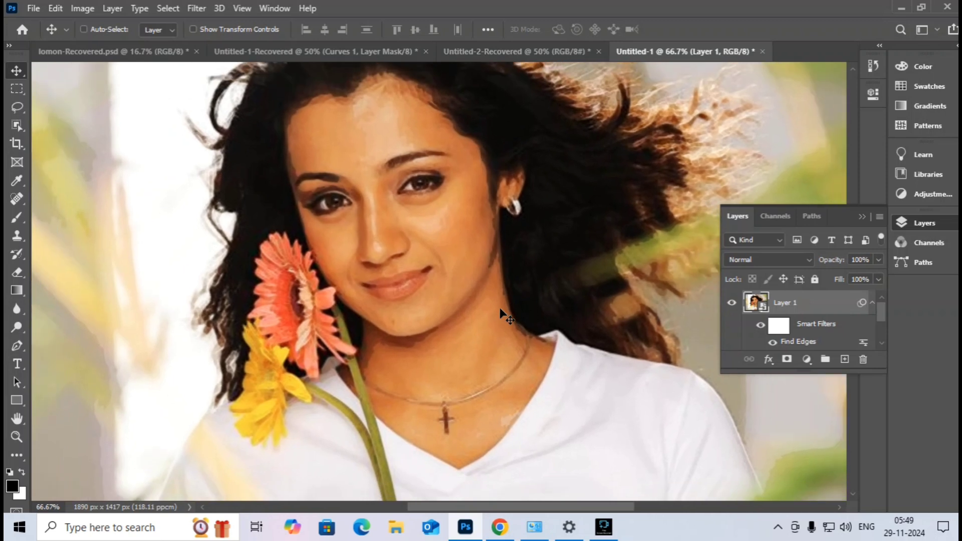
{"action": "key", "text": "ctrl+plus"}
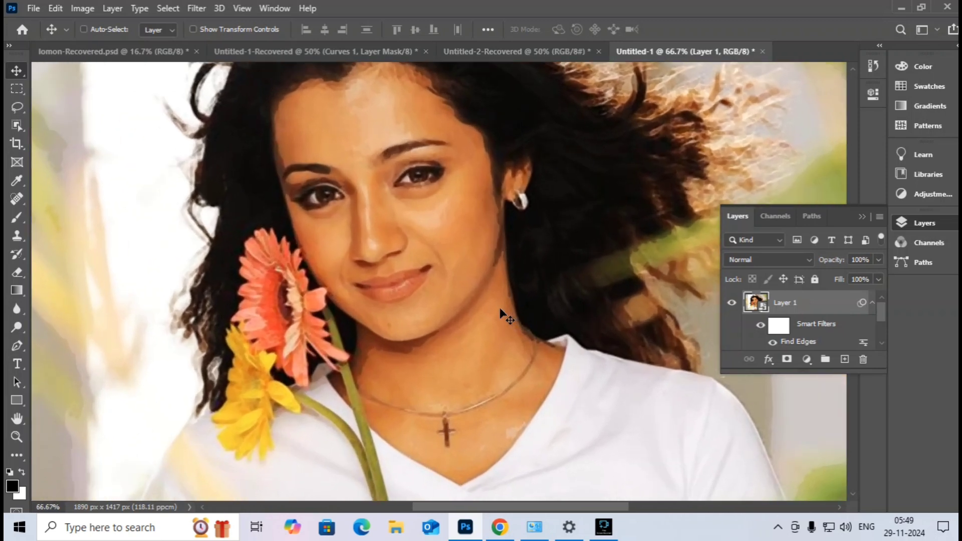
{"action": "key", "text": "ctrl+minus"}
{"action": "key", "text": "ctrl+minus"}
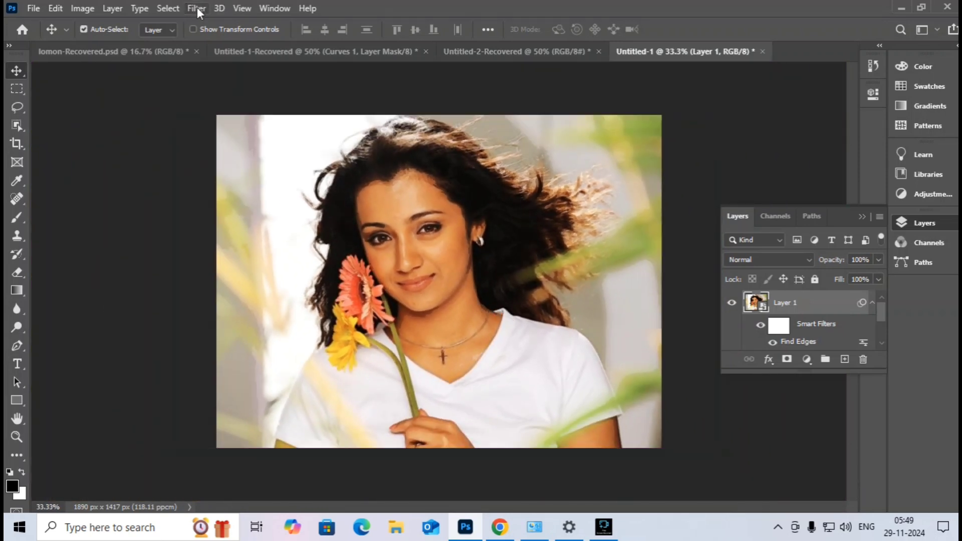
Apply Smart Blur with radius 3.0, threshold 25.0 and High quality
{"action": "left_click", "coordinate": [197, 8]}
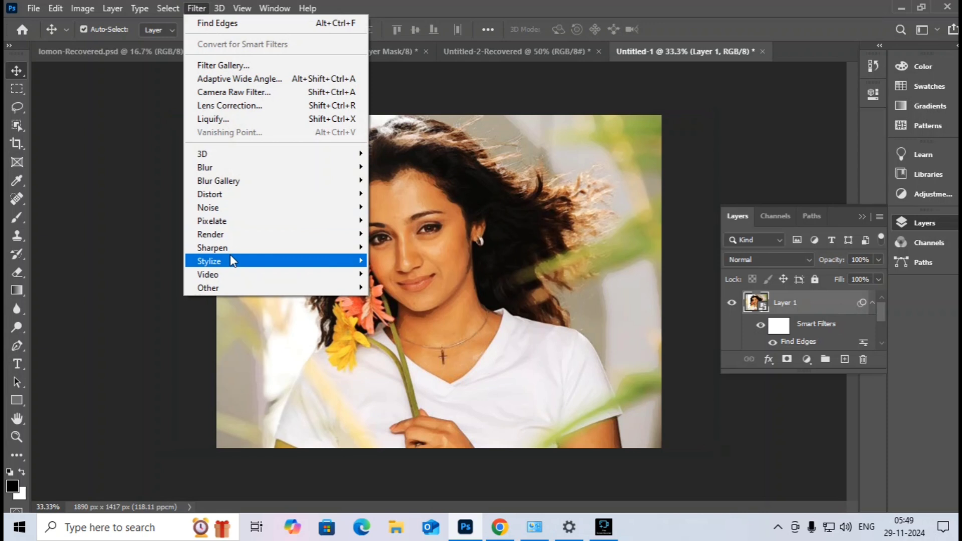
{"action": "mouse_move", "coordinate": [227, 167]}
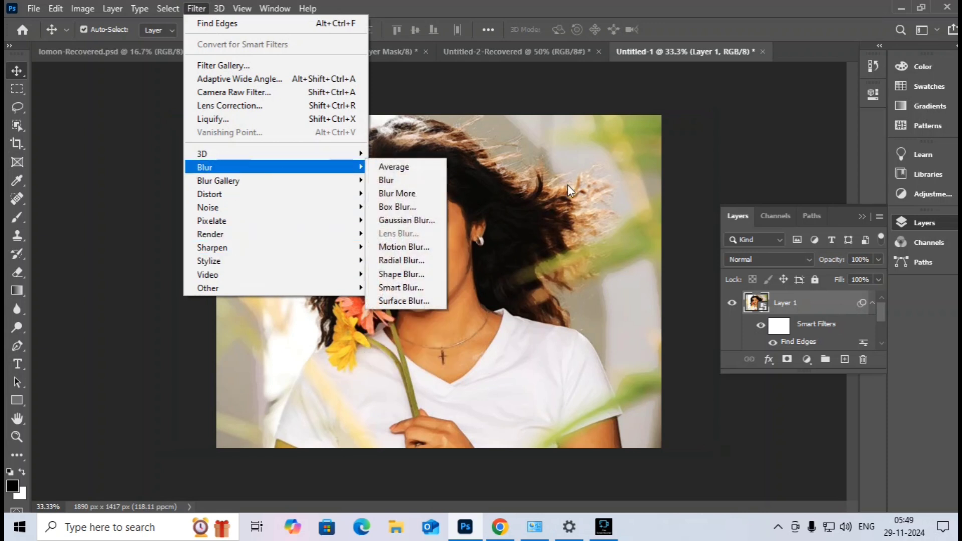
{"action": "left_click", "coordinate": [426, 288]}
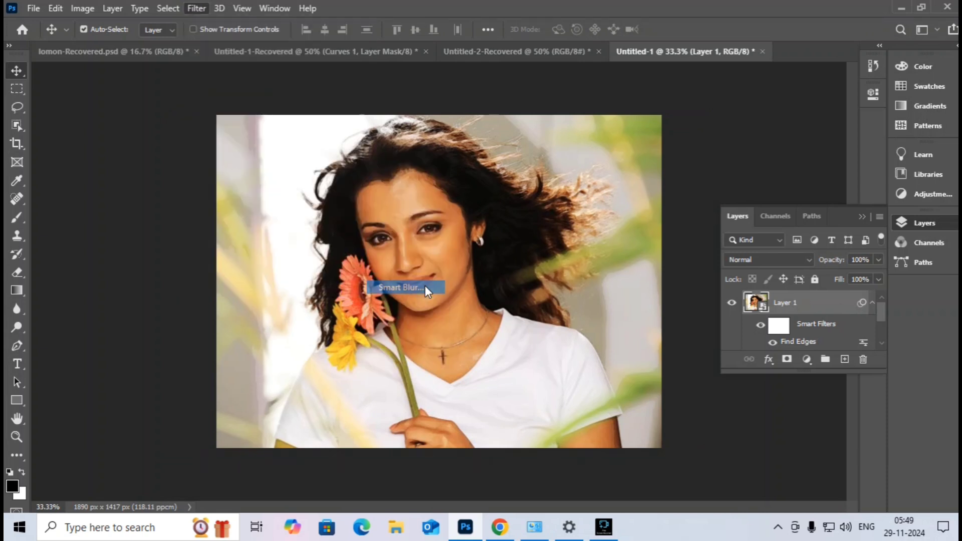
{"action": "left_click", "coordinate": [506, 321]}
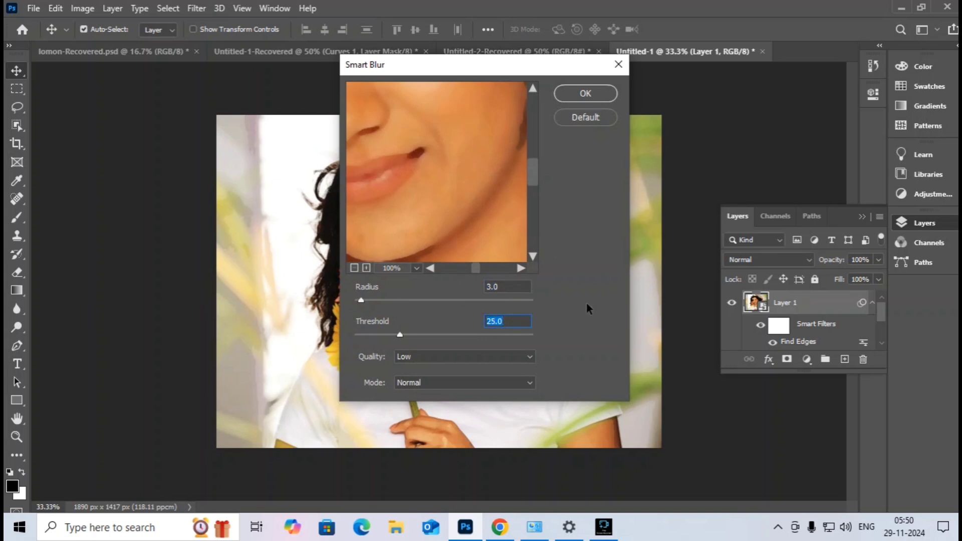
{"action": "key", "text": "ctrl+minus"}
{"action": "key", "text": "ctrl+minus"}
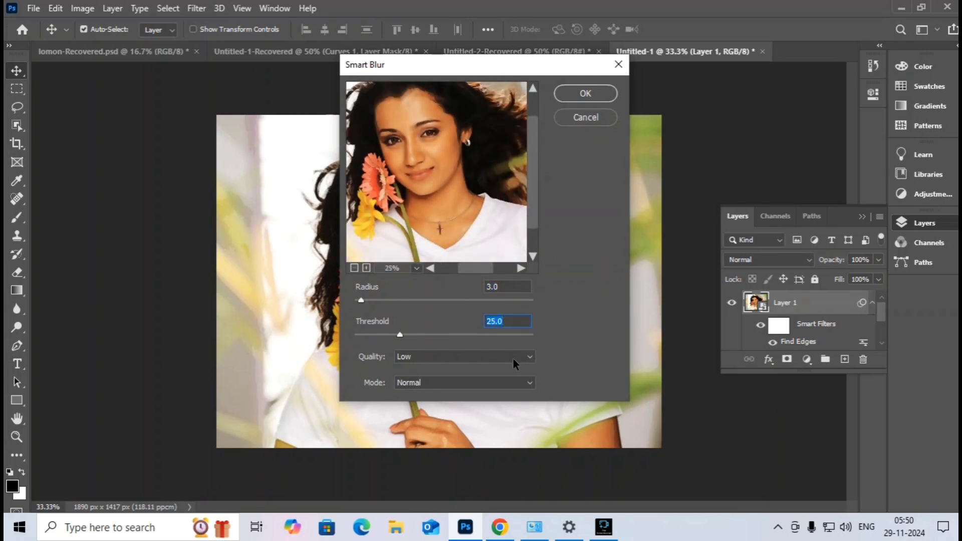
{"action": "left_click", "coordinate": [519, 360]}
{"action": "left_click", "coordinate": [411, 392]}
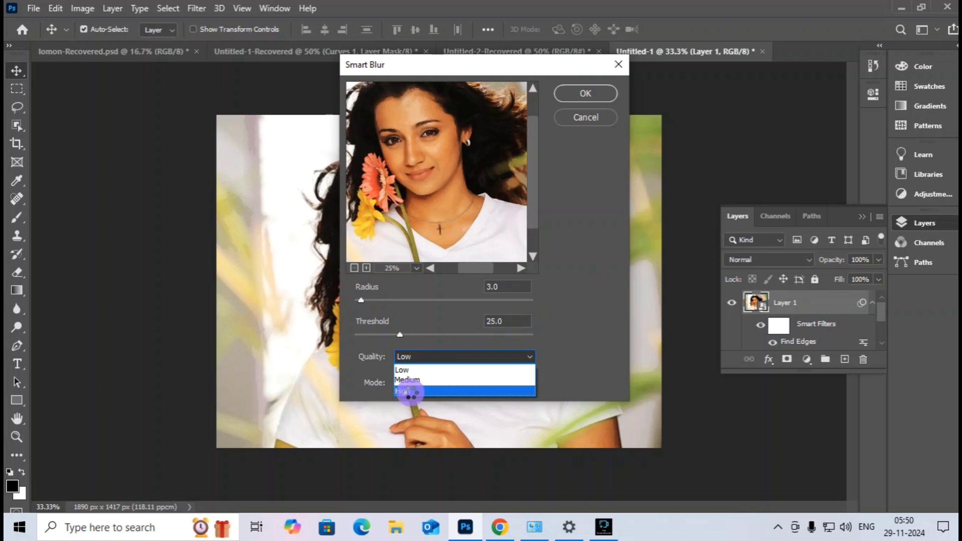
{"action": "left_click", "coordinate": [576, 96]}
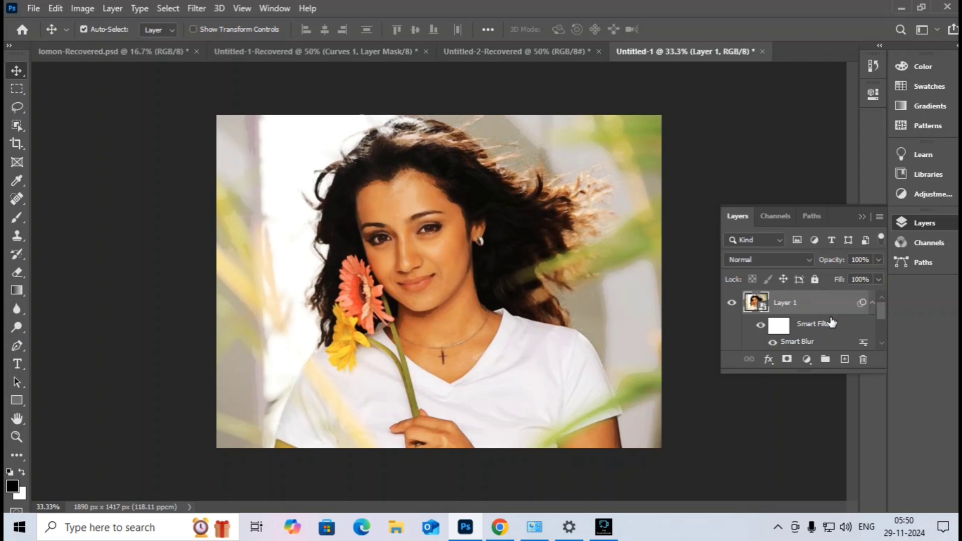
Reselect the photo layer and zoom in and out to check the blur effect
{"action": "scroll", "coordinate": [784, 307], "scroll_direction": "down", "scroll_amount": 3}
{"action": "scroll", "coordinate": [785, 307], "scroll_direction": "up", "scroll_amount": 3}
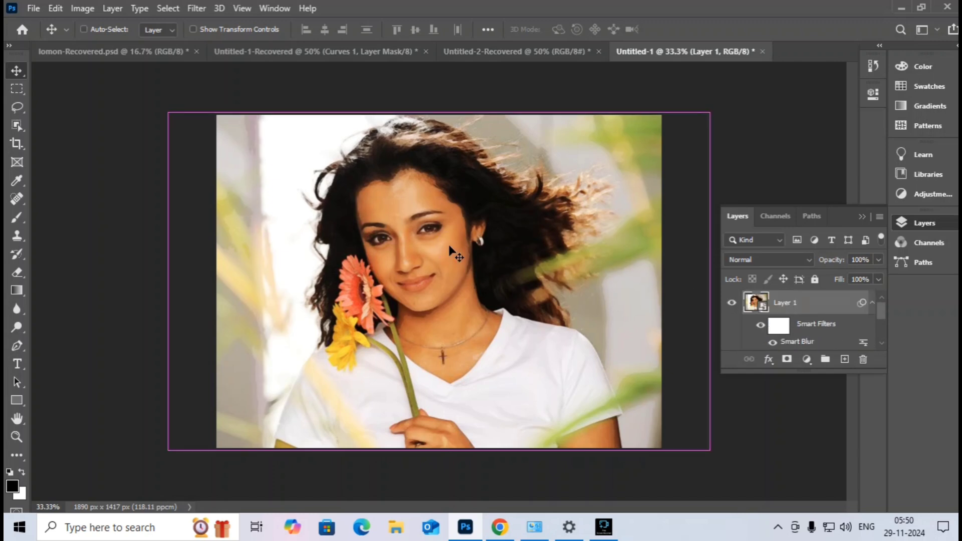
{"action": "key", "text": "ctrl+plus"}
{"action": "key", "text": "ctrl+plus"}
{"action": "key", "text": "ctrl+plus"}
{"action": "key", "text": "ctrl+minus"}
{"action": "key", "text": "ctrl+minus"}
{"action": "key", "text": "ctrl+minus"}
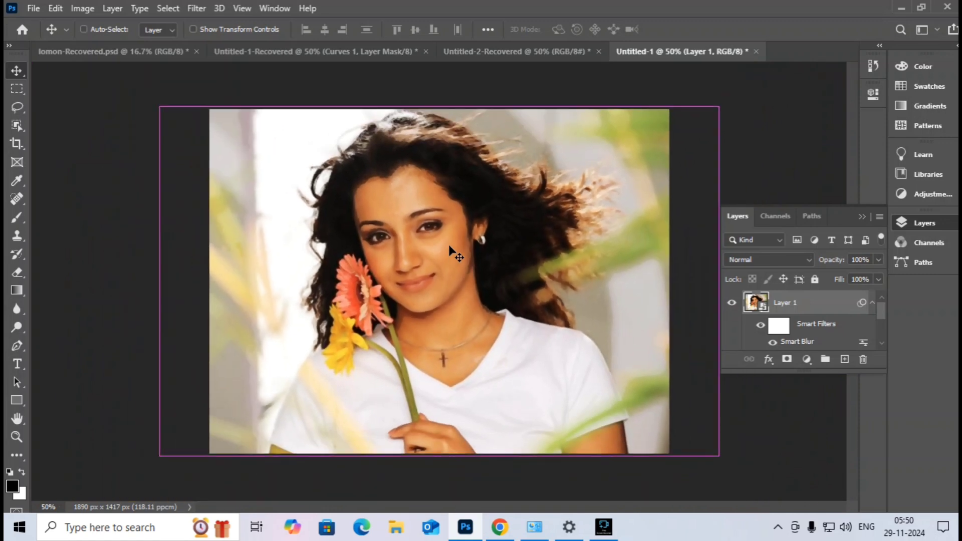
{"action": "left_click", "coordinate": [681, 172]}
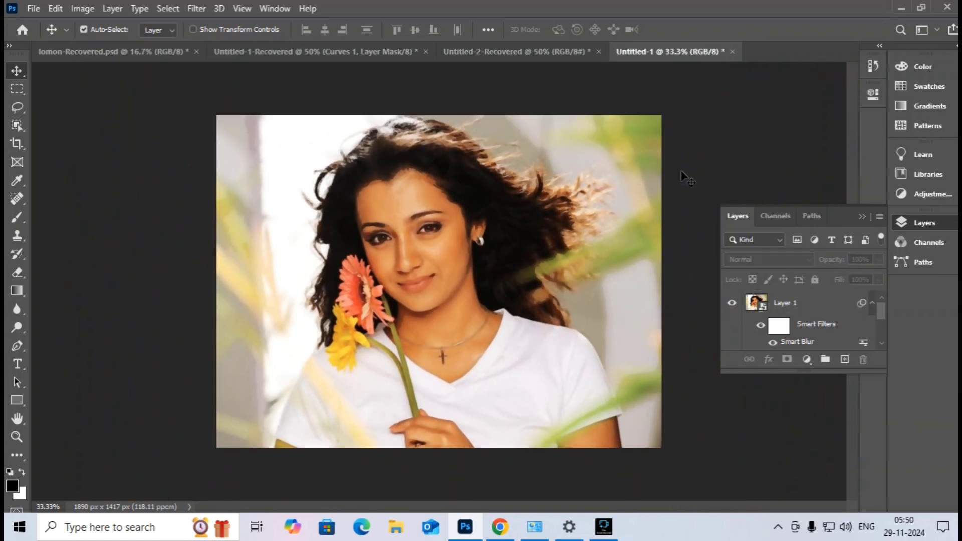
{"action": "left_click", "coordinate": [473, 258]}
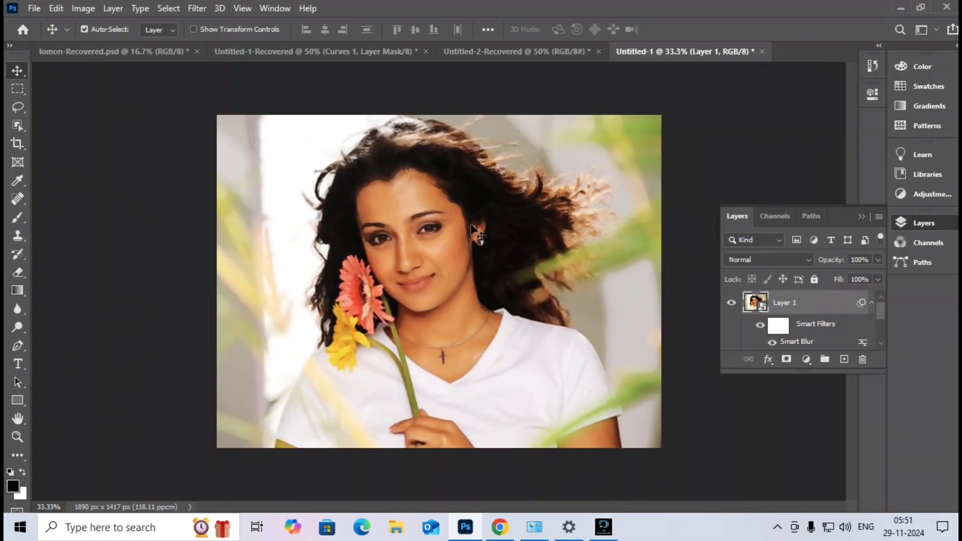
{"action": "key", "text": "ctrl"}
{"action": "key", "text": "ctrl+plus"}
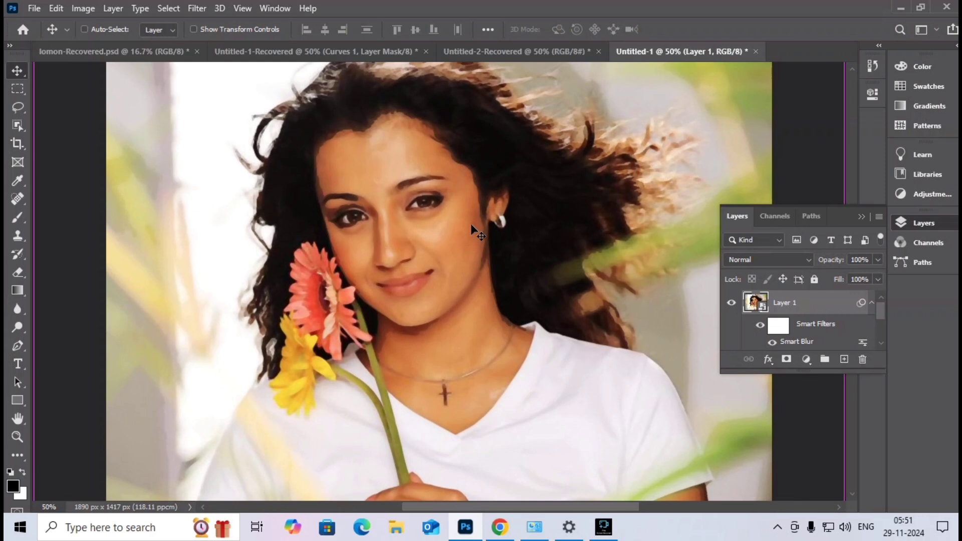
{"action": "key", "text": "ctrl+minus"}
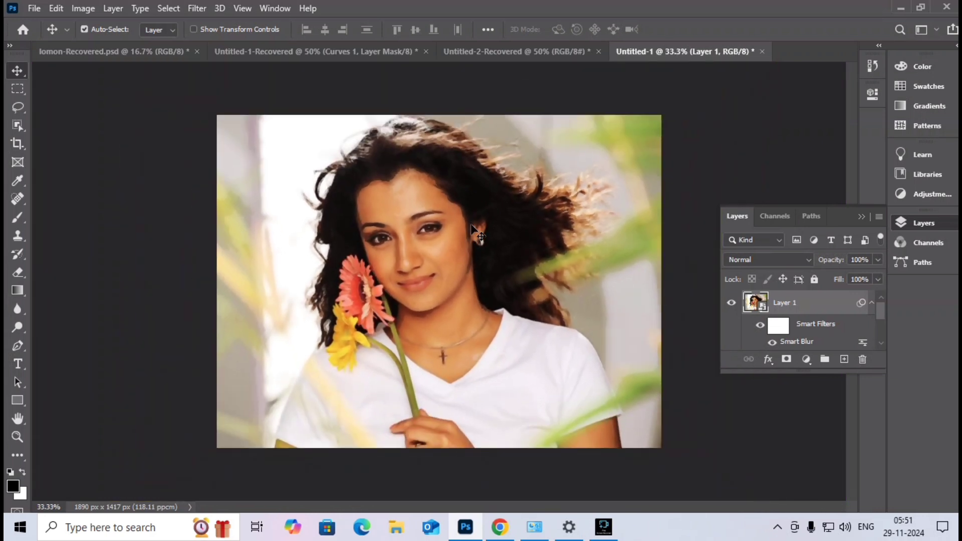
Paste the paper texture as Layer 2 and stretch it over the entire canvas
{"action": "key", "text": "ctrl"}
{"action": "key", "text": "ctrl+v"}
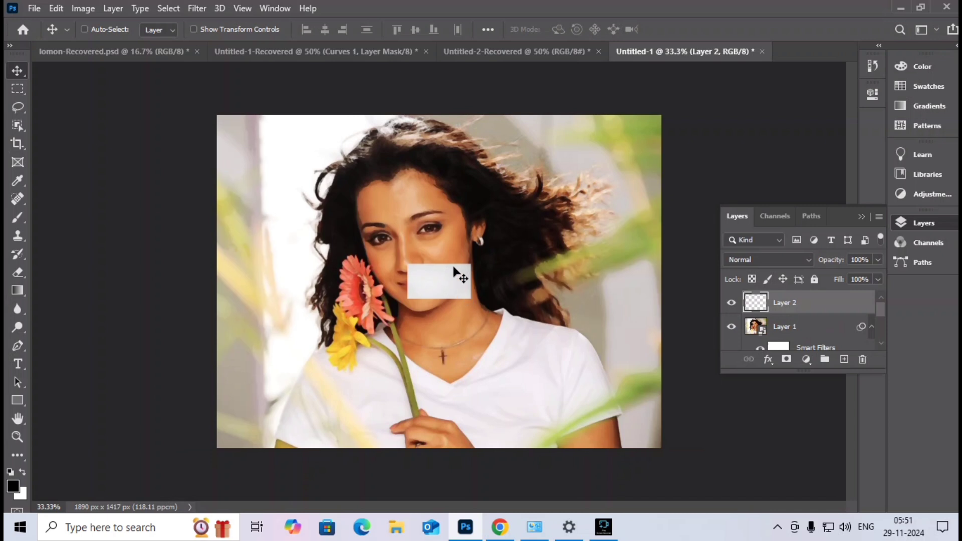
{"action": "key", "text": "ctrl+t"}
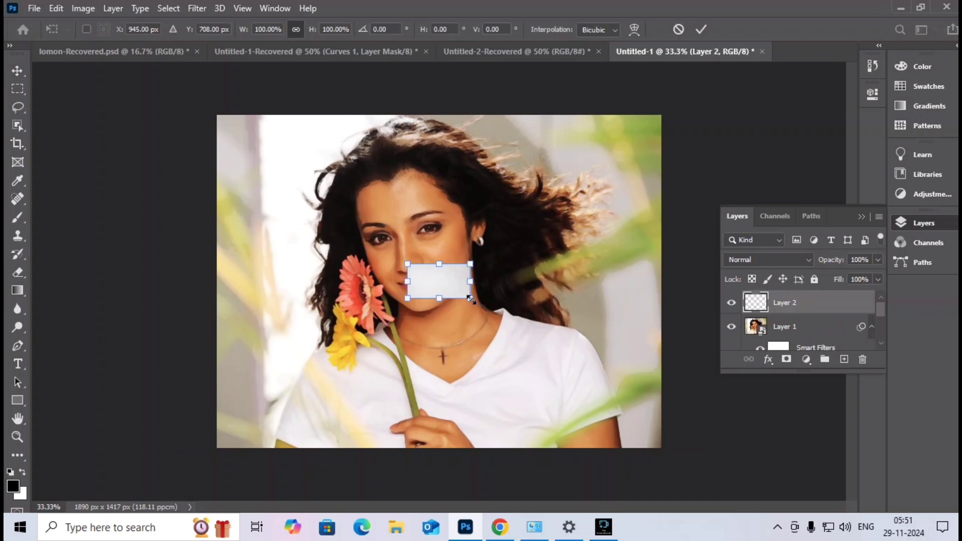
{"action": "left_click_drag", "start_coordinate": [467, 296], "coordinate": [608, 373]}
{"action": "left_click_drag", "start_coordinate": [428, 266], "coordinate": [484, 266]}
{"action": "left_click_drag", "start_coordinate": [608, 354], "coordinate": [754, 527]}
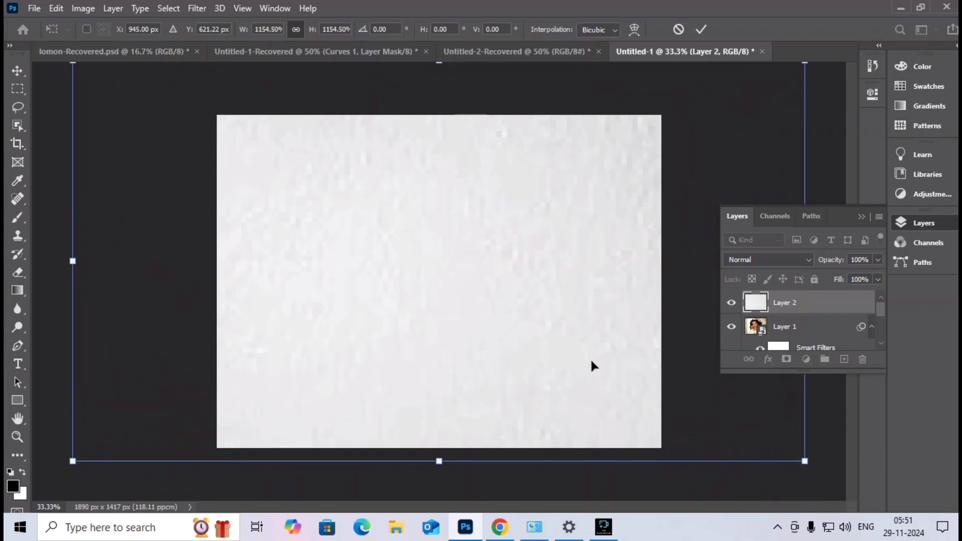
{"action": "key", "text": "Return"}
{"action": "left_click", "coordinate": [547, 305]}
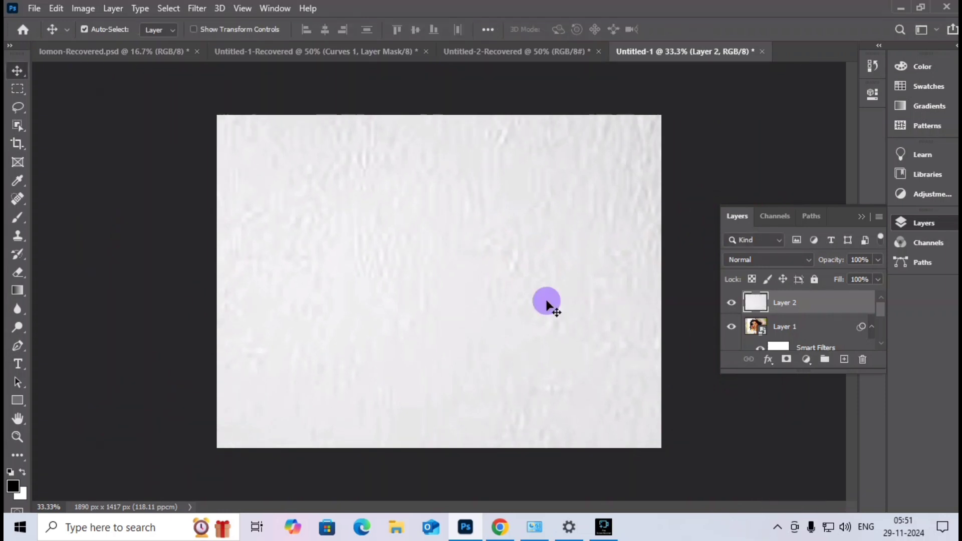
{"action": "left_click", "coordinate": [197, 8]}
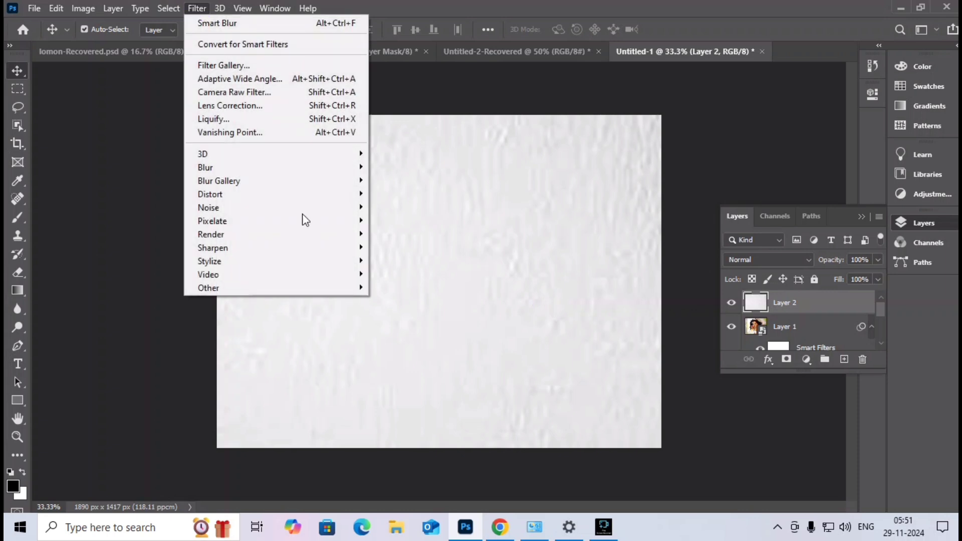
Sharpen the paper texture on Layer 2 and set it to Multiply at 50% opacity
{"action": "mouse_move", "coordinate": [301, 248]}
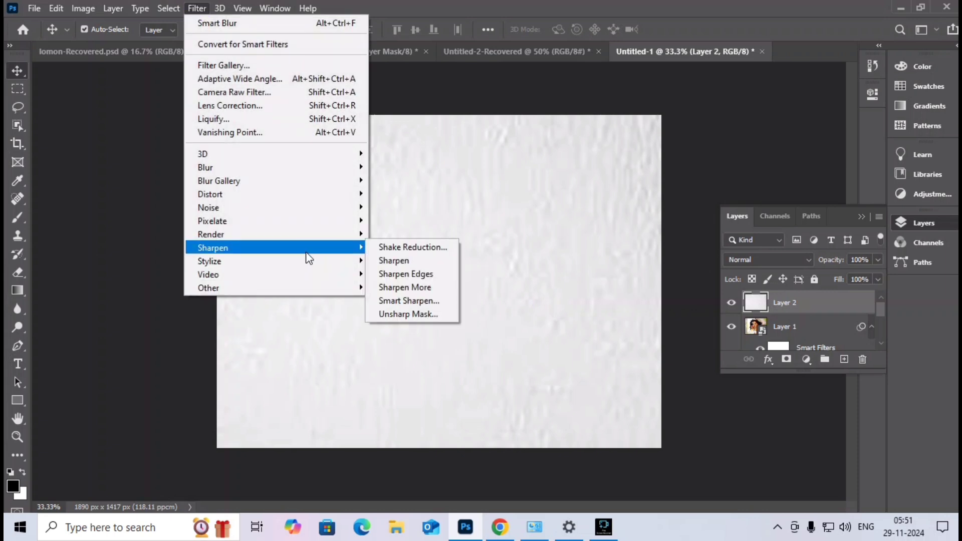
{"action": "left_click", "coordinate": [390, 260]}
{"action": "left_click", "coordinate": [789, 260]}
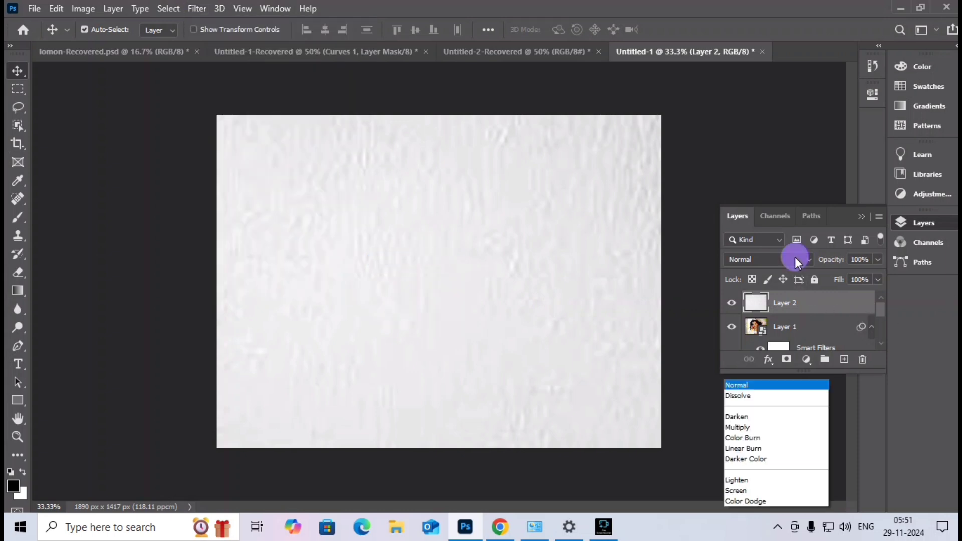
{"action": "left_click", "coordinate": [774, 217]}
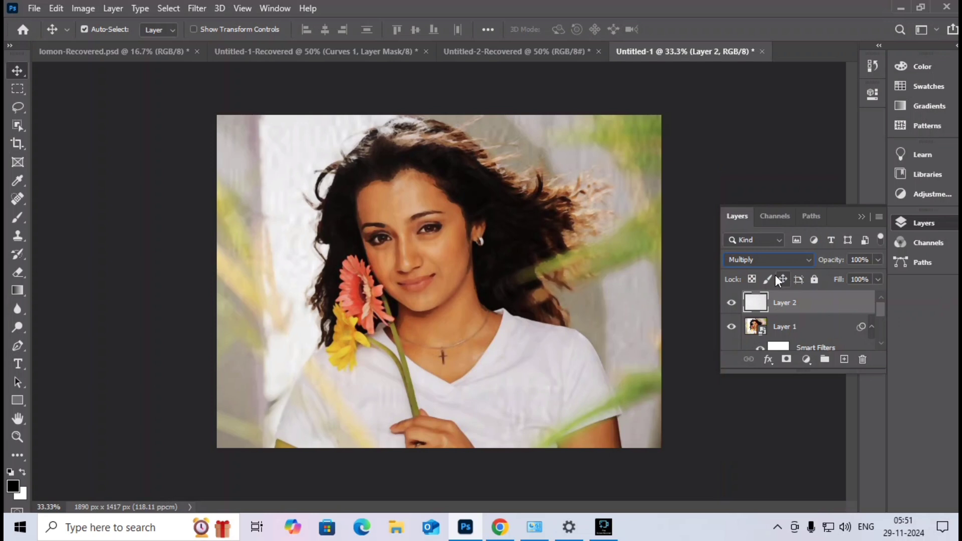
{"action": "left_click", "coordinate": [859, 259]}
{"action": "type", "text": "50"}
{"action": "key", "text": "Return"}
Deselect the texture layer and zoom in to inspect the paper grain effect
{"action": "left_click", "coordinate": [688, 154]}
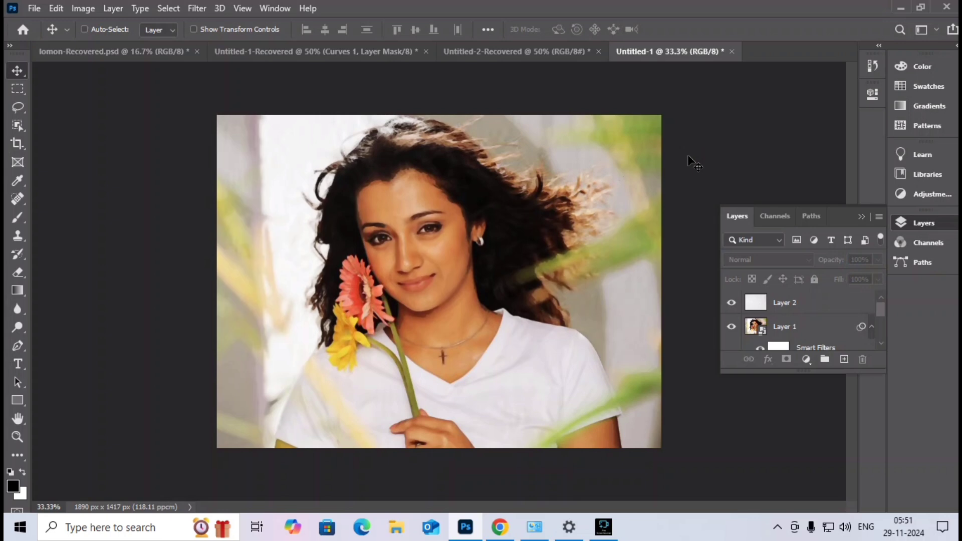
{"action": "key", "text": "ctrl+plus"}
{"action": "key", "text": "ctrl+plus"}
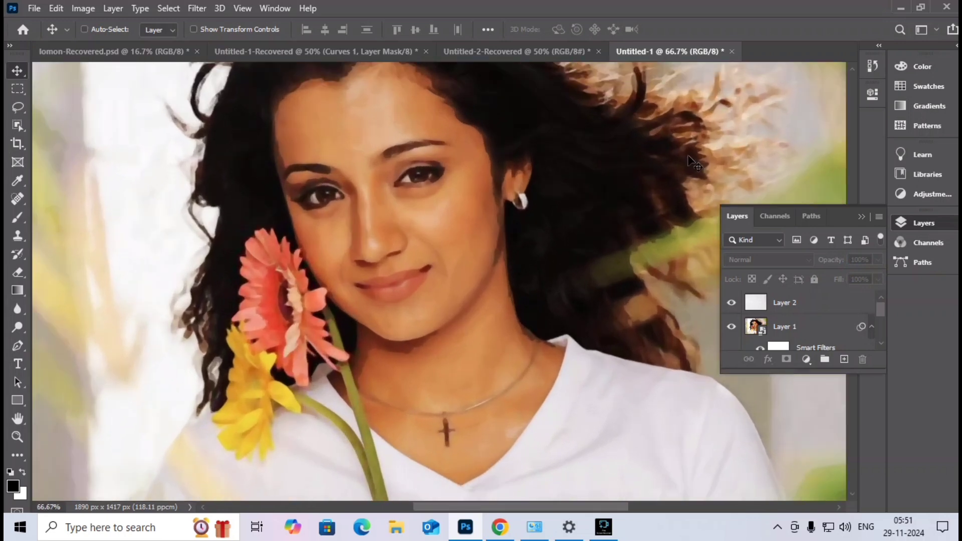
{"action": "key", "text": "ctrl+minus"}
{"action": "key", "text": "ctrl+minus"}
{"action": "left_click", "coordinate": [924, 223]}
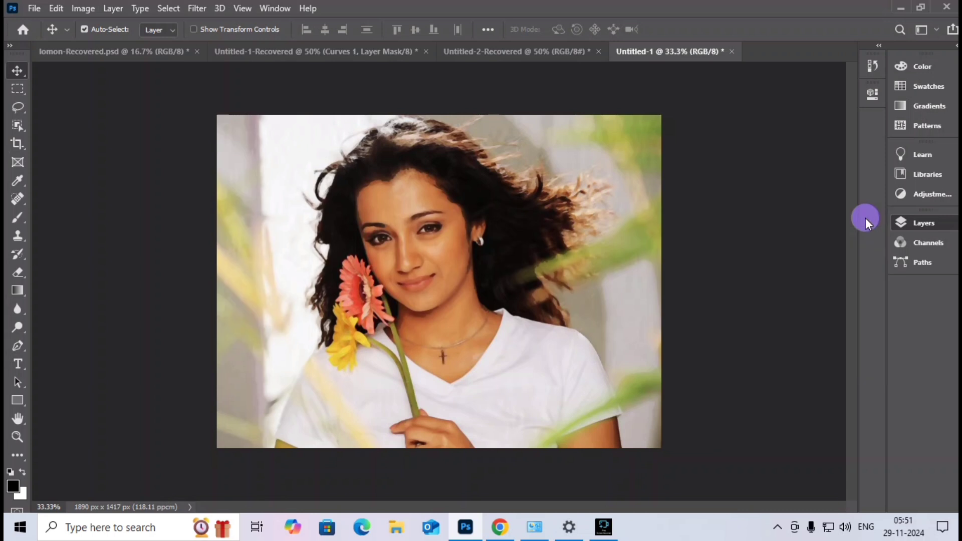
With the Brush tool, load the Free Watercolor Washes Photoshop Brushes 7 file into the Brushes list
{"action": "left_click", "coordinate": [17, 218]}
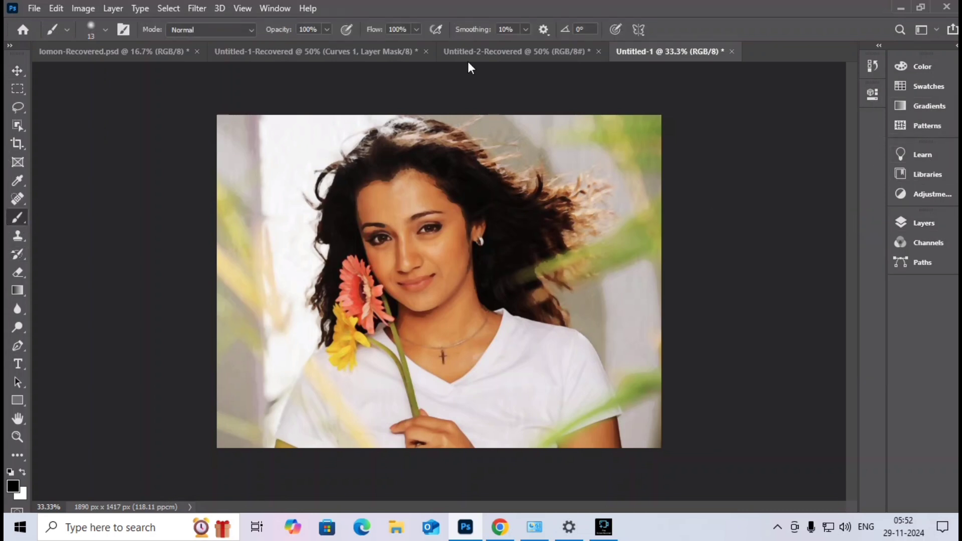
{"action": "left_click", "coordinate": [873, 122]}
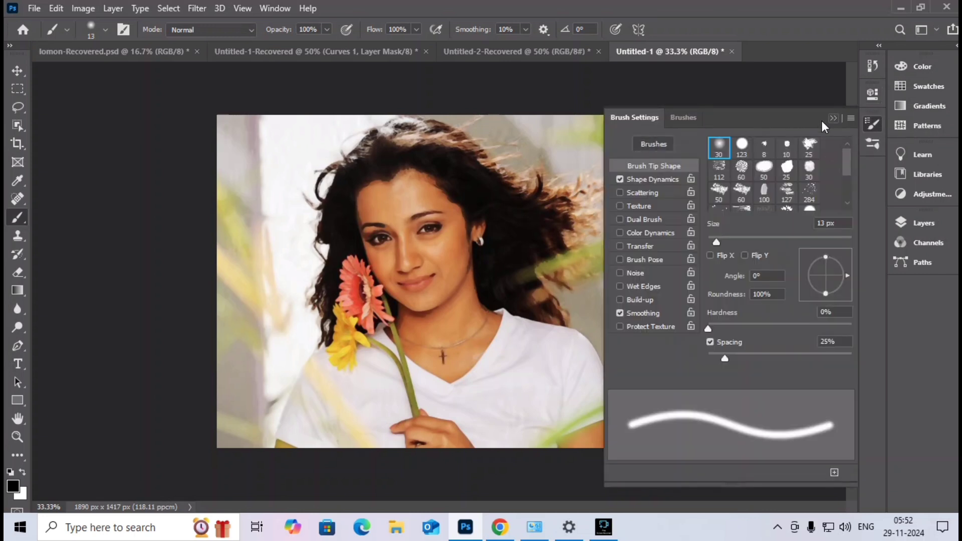
{"action": "left_click_drag", "start_coordinate": [603, 190], "coordinate": [429, 190]}
{"action": "left_click", "coordinate": [506, 117]}
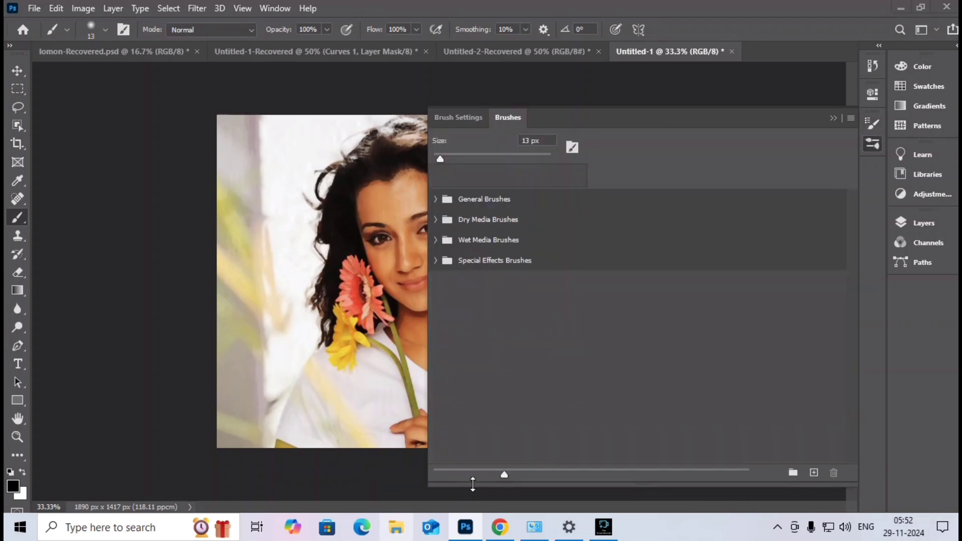
{"action": "left_click", "coordinate": [395, 527]}
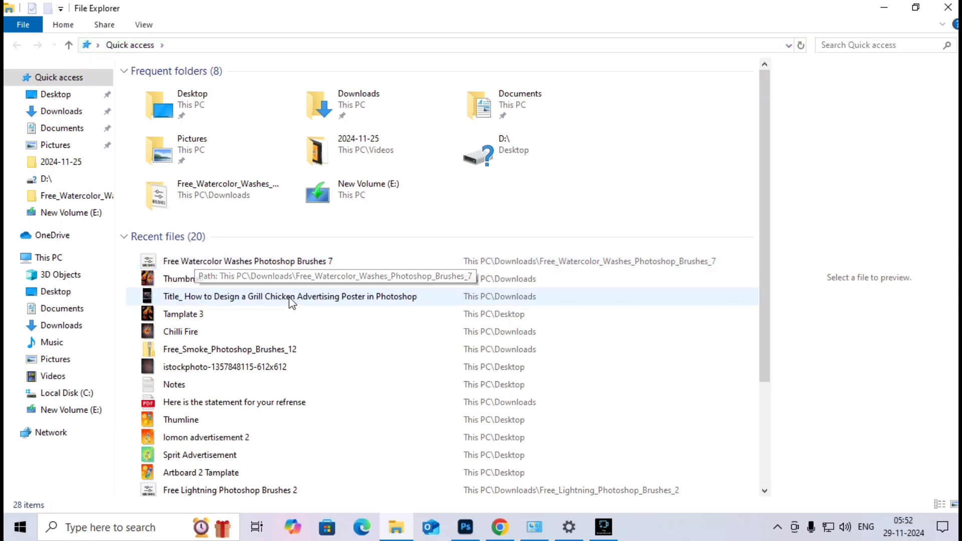
{"action": "double_click", "coordinate": [239, 260]}
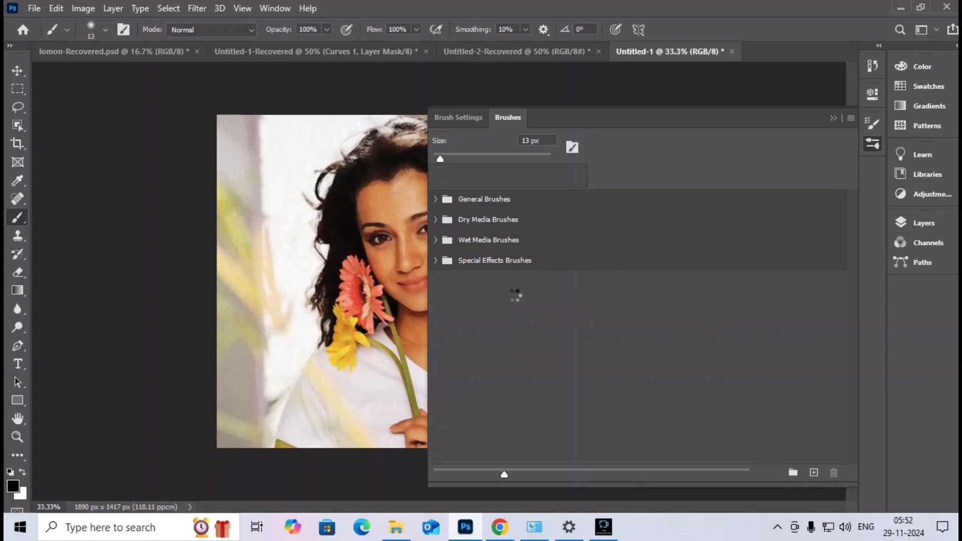
{"action": "left_click", "coordinate": [435, 280]}
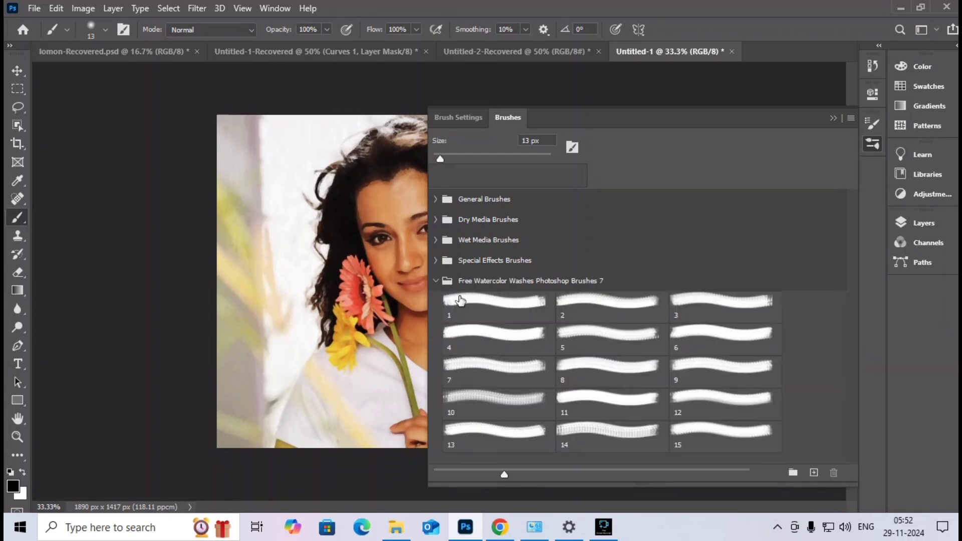
Select Layer 1 and rasterize the smart object so its Smart Blur is baked in
{"action": "left_click", "coordinate": [829, 116]}
{"action": "left_click", "coordinate": [916, 222]}
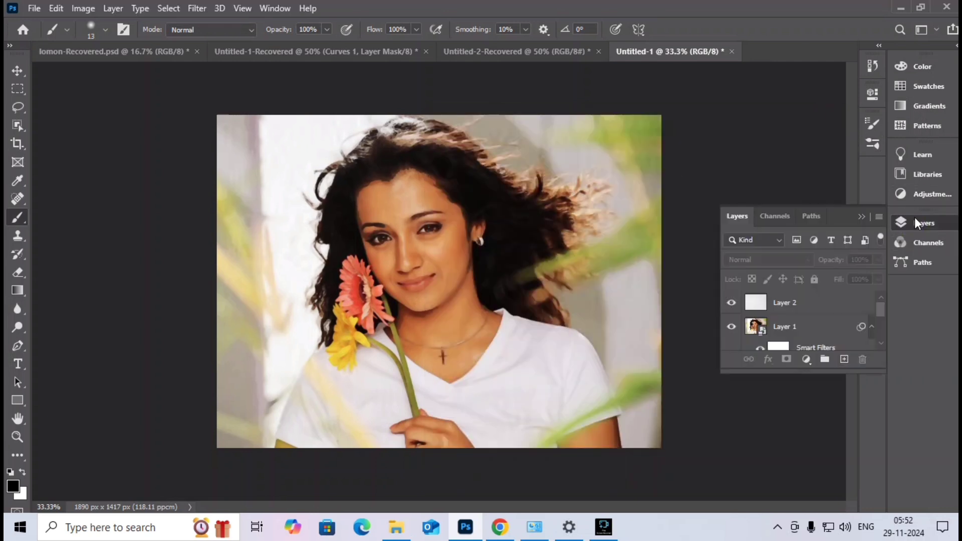
{"action": "left_click", "coordinate": [798, 330]}
{"action": "scroll", "coordinate": [795, 324], "scroll_direction": "down", "scroll_amount": 1}
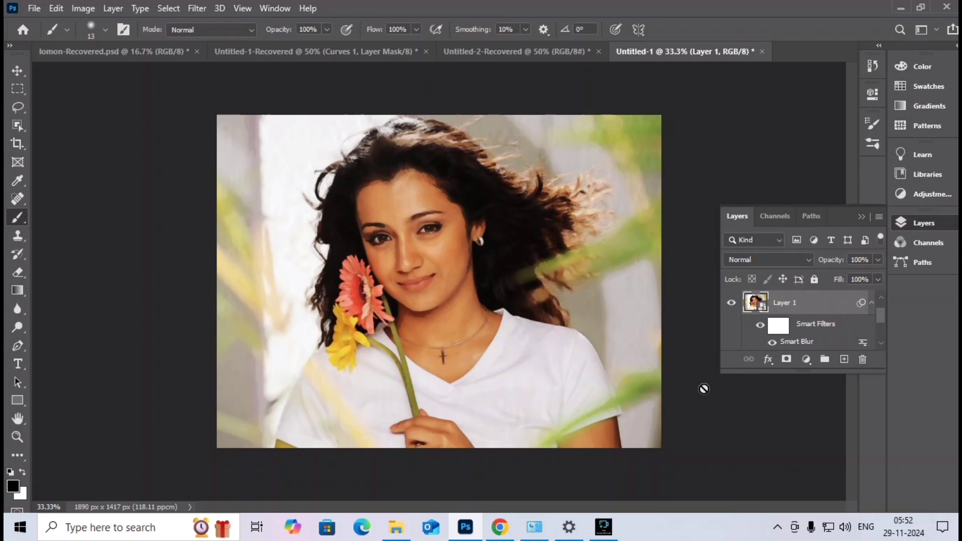
{"action": "left_click", "coordinate": [523, 250]}
{"action": "left_click", "coordinate": [483, 212]}
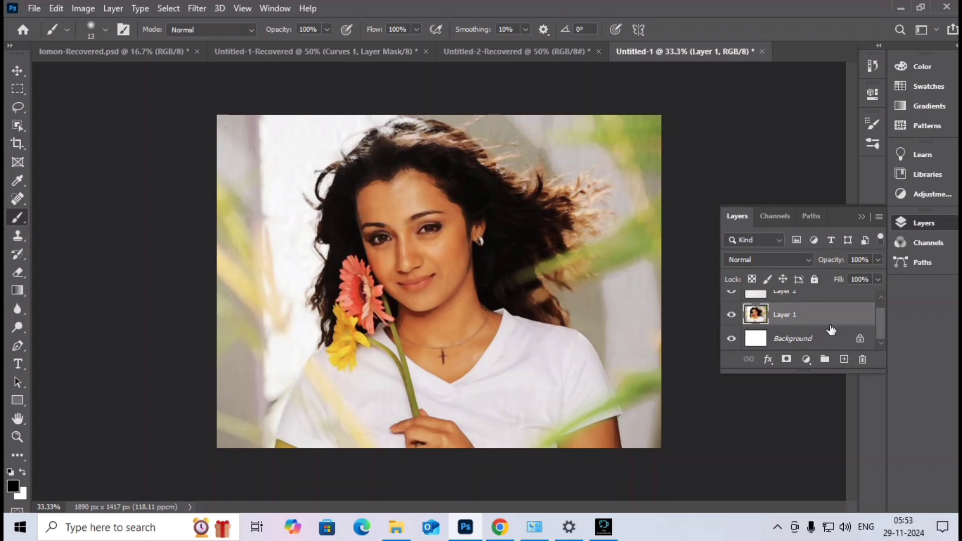
Add a layer mask to Layer 1 and invert it to black, hiding the photo
{"action": "left_click", "coordinate": [788, 360]}
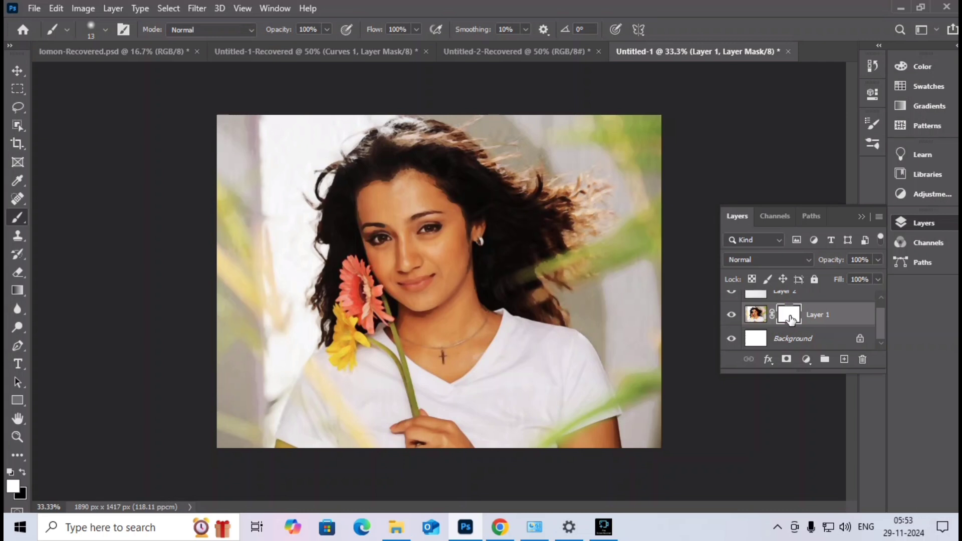
{"action": "key", "text": "ctrl+i"}
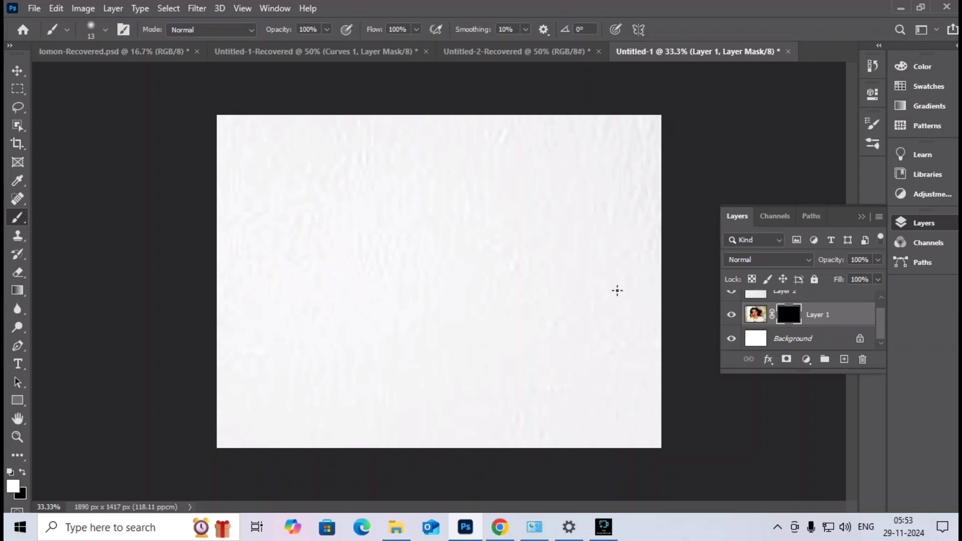
{"action": "left_click", "coordinate": [873, 123]}
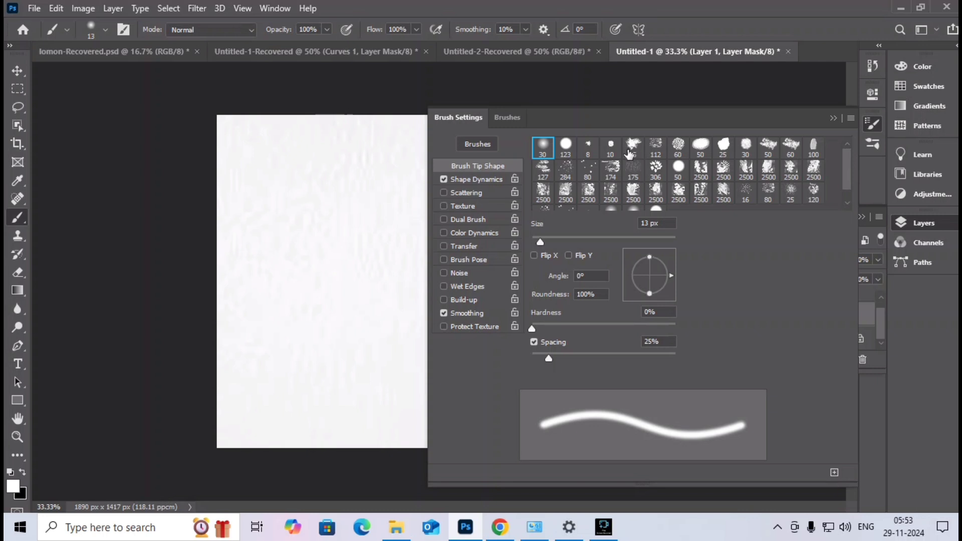
Choose the splatter brush tip labelled 25 and enlarge the brush to 500 px
{"action": "left_click", "coordinate": [512, 117]}
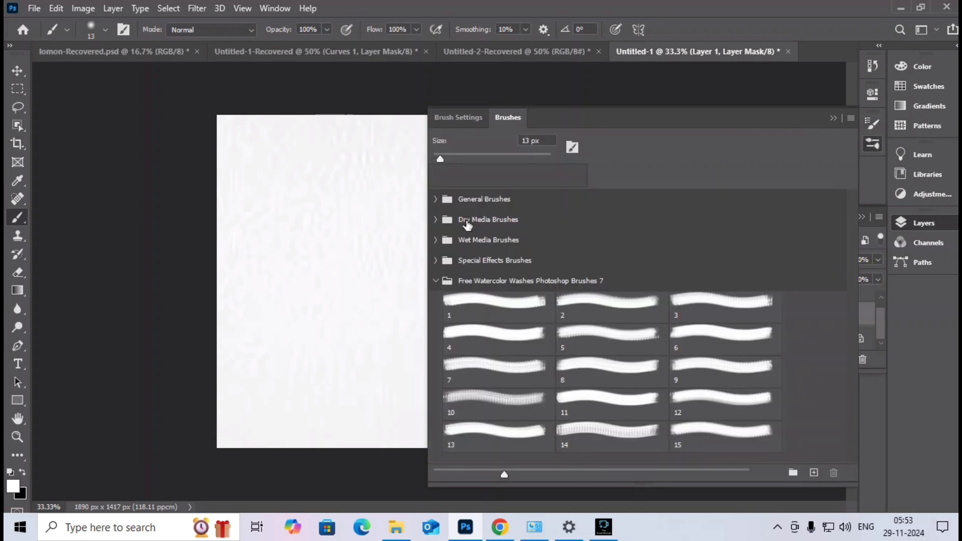
{"action": "left_click", "coordinate": [456, 124]}
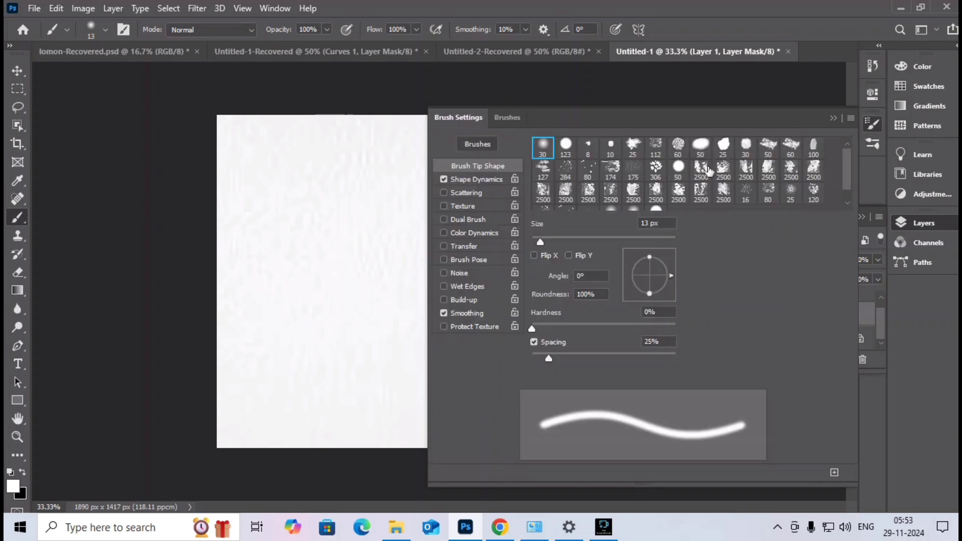
{"action": "left_click", "coordinate": [635, 145]}
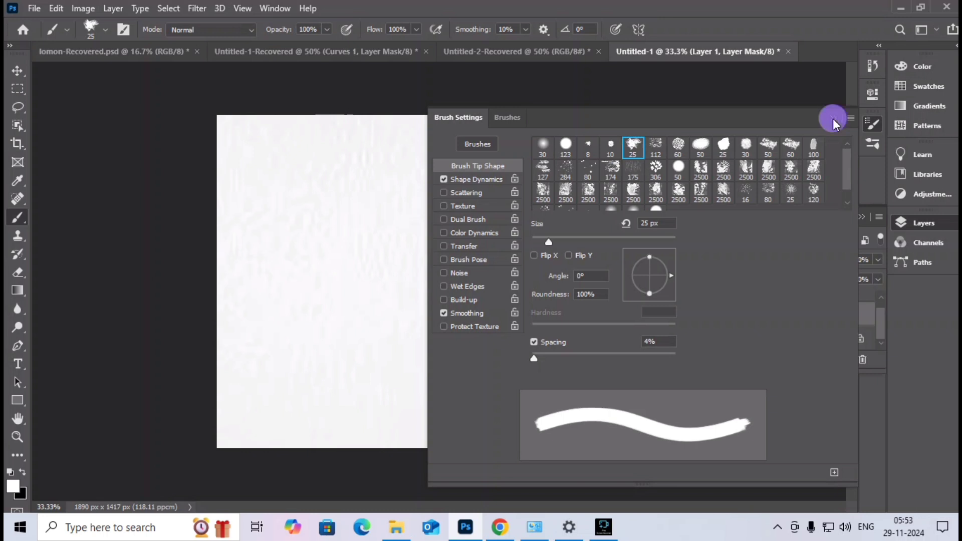
{"action": "left_click", "coordinate": [833, 118]}
{"action": "key", "text": "bracketright"}
{"action": "key", "text": "bracketright"}
{"action": "key", "text": "bracketright"}
{"action": "key", "text": "bracketright"}
{"action": "key", "text": "bracketright"}
{"action": "key", "text": "bracketright"}
{"action": "key", "text": "bracketright"}
{"action": "key", "text": "bracketright"}
{"action": "key", "text": "bracketright"}
{"action": "key", "text": "bracketright"}
{"action": "key", "text": "bracketright"}
{"action": "key", "text": "bracketright"}
{"action": "key", "text": "bracketright"}
{"action": "key", "text": "bracketright"}
{"action": "key", "text": "bracketright"}
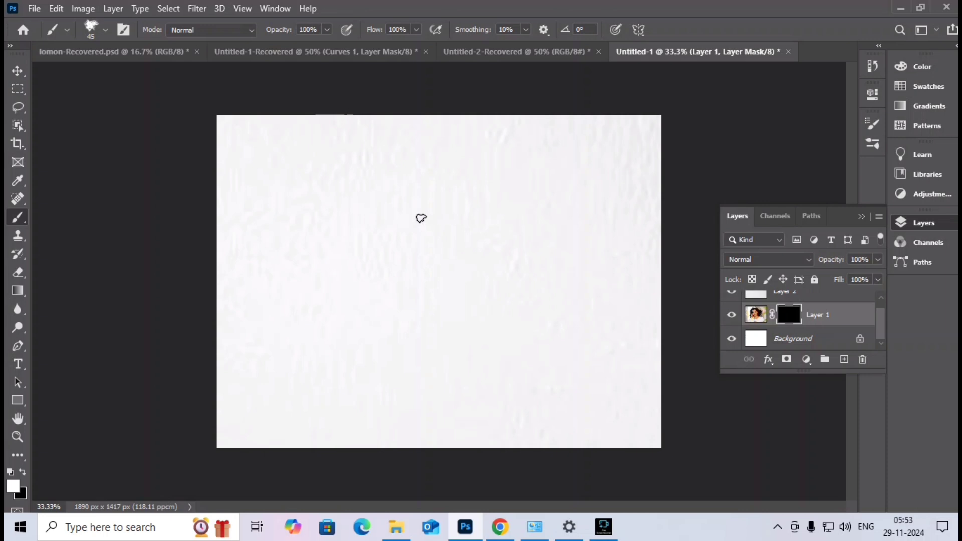
Set the splatter brush to 1300 px with a -50° tip angle
{"action": "left_click", "coordinate": [105, 30]}
{"action": "left_click", "coordinate": [160, 75]}
{"action": "left_click_drag", "start_coordinate": [161, 76], "coordinate": [168, 76]}
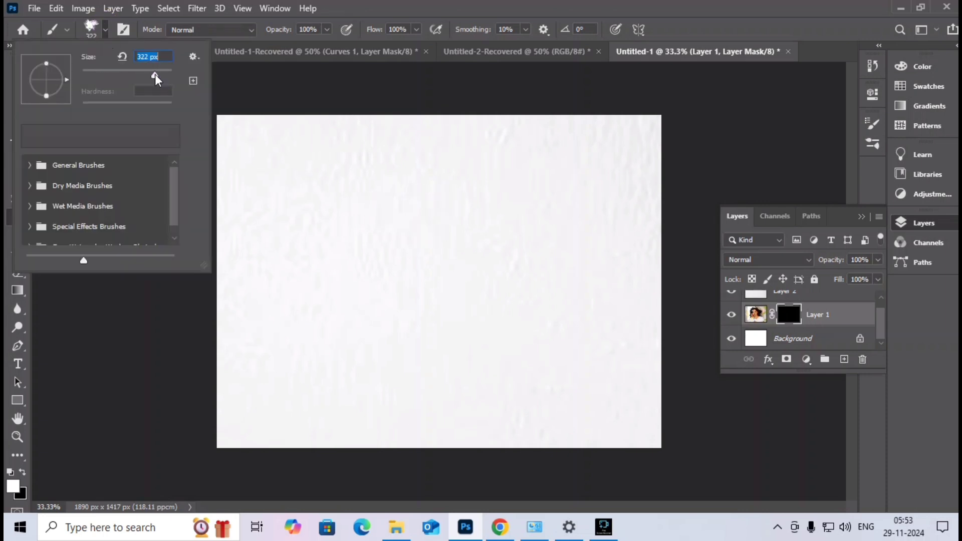
{"action": "left_click", "coordinate": [105, 29]}
{"action": "key", "text": "bracketright"}
{"action": "key", "text": "bracketright"}
{"action": "key", "text": "bracketright"}
{"action": "key", "text": "bracketright"}
{"action": "key", "text": "bracketright"}
{"action": "key", "text": "bracketright"}
{"action": "key", "text": "bracketright"}
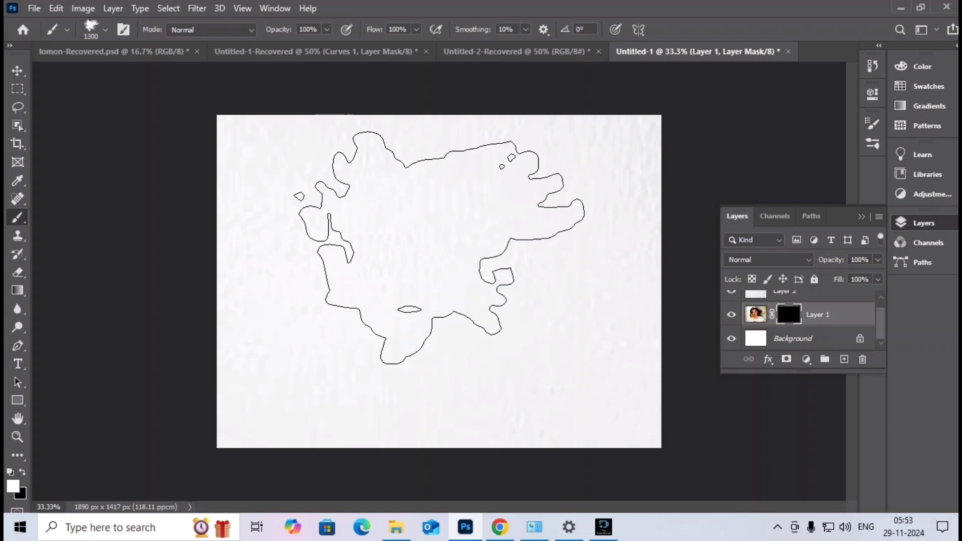
{"action": "left_click", "coordinate": [106, 30]}
{"action": "left_click_drag", "start_coordinate": [69, 88], "coordinate": [59, 95]}
Paint white on the mask to reveal the face, hair, flowers and shoulders
{"action": "left_click", "coordinate": [451, 246]}
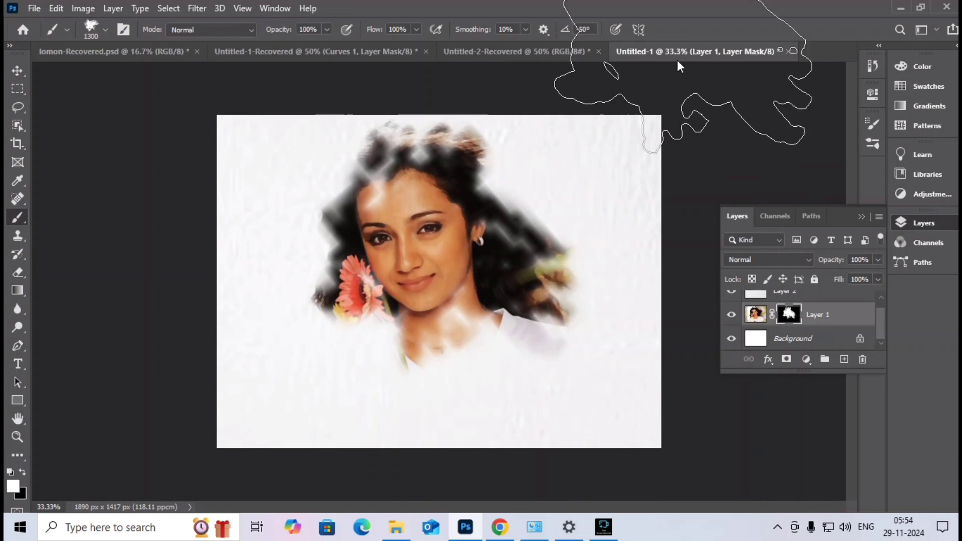
{"action": "mouse_move", "coordinate": [345, 179]}
{"action": "left_mouse_down"}
{"action": "mouse_move", "coordinate": [301, 161]}
{"action": "mouse_move", "coordinate": [471, 346]}
{"action": "mouse_move", "coordinate": [426, 226]}
{"action": "mouse_move", "coordinate": [511, 229]}
{"action": "mouse_move", "coordinate": [419, 225]}
{"action": "mouse_move", "coordinate": [401, 268]}
{"action": "left_mouse_up"}
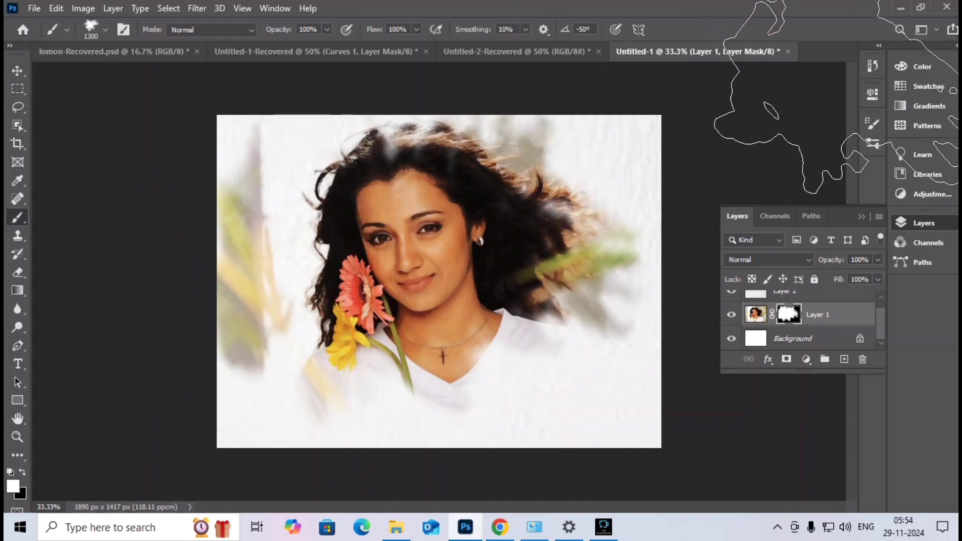
{"action": "left_click", "coordinate": [873, 124]}
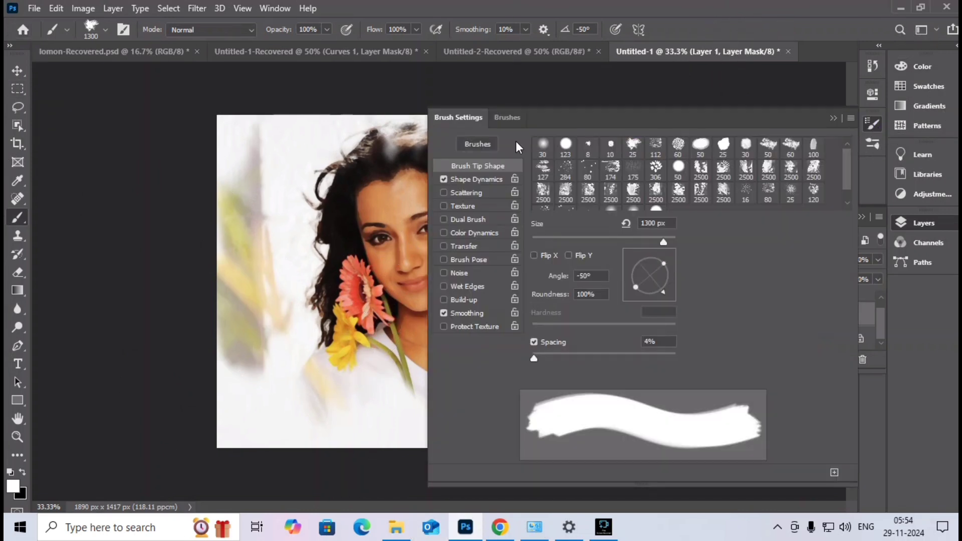
Switch to the Free Watercolor Washes brush 8 from the brush presets
{"action": "left_click", "coordinate": [509, 117]}
{"action": "left_click", "coordinate": [611, 307]}
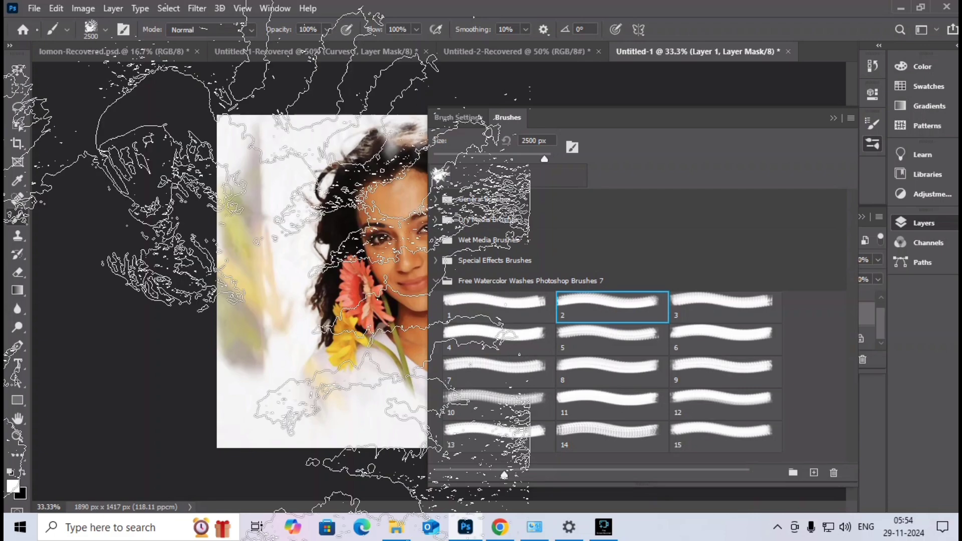
{"action": "key", "text": "bracketleft"}
{"action": "key", "text": "bracketleft"}
{"action": "key", "text": "bracketleft"}
{"action": "key", "text": "bracketleft"}
{"action": "key", "text": "bracketleft"}
{"action": "key", "text": "bracketleft"}
{"action": "key", "text": "bracketleft"}
{"action": "key", "text": "bracketleft"}
{"action": "key", "text": "bracketleft"}
{"action": "key", "text": "bracketleft"}
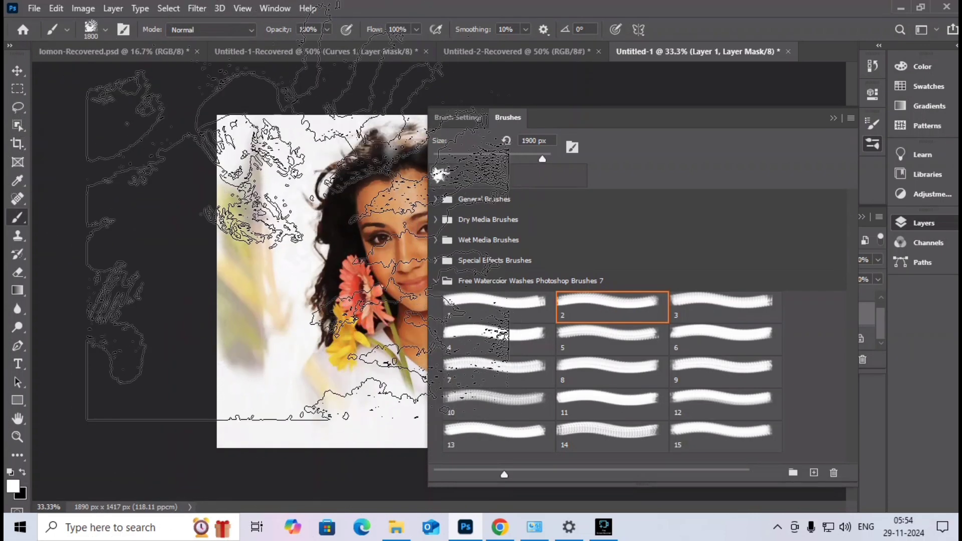
{"action": "left_click", "coordinate": [613, 367]}
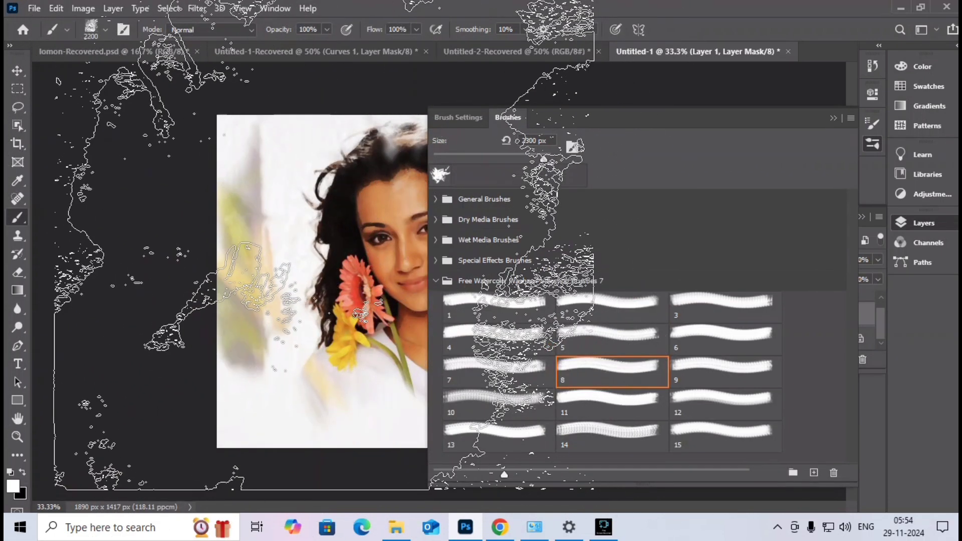
{"action": "left_click", "coordinate": [832, 119]}
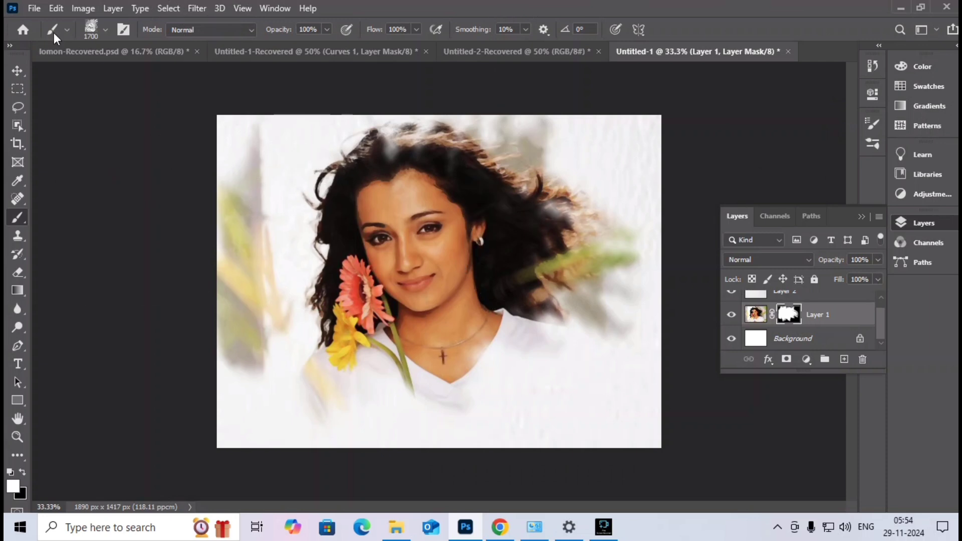
Angle the tip to -52° and paint the mask to reveal the hand and lower flowers
{"action": "left_click", "coordinate": [108, 35]}
{"action": "left_click_drag", "start_coordinate": [61, 101], "coordinate": [60, 100]}
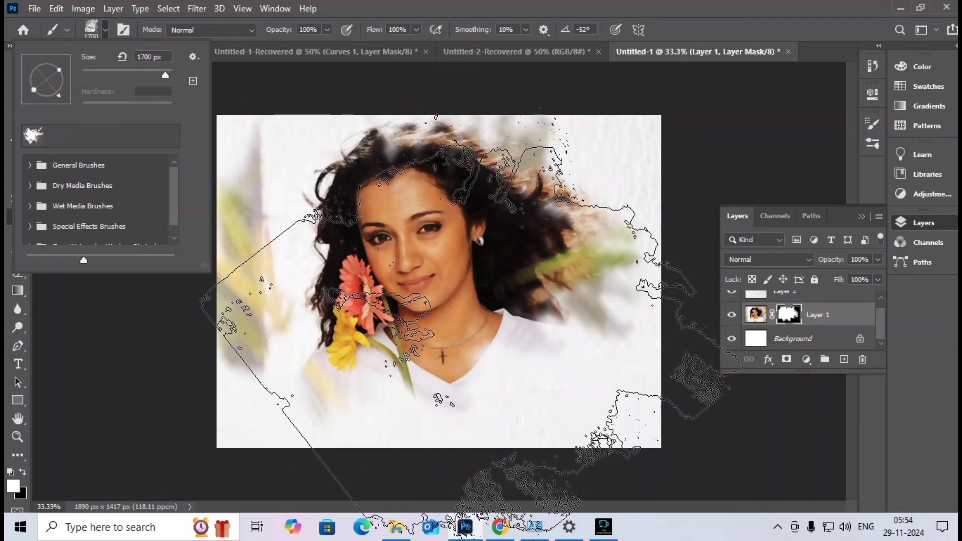
{"action": "left_click", "coordinate": [105, 29]}
{"action": "left_click_drag", "start_coordinate": [501, 361], "coordinate": [441, 401]}
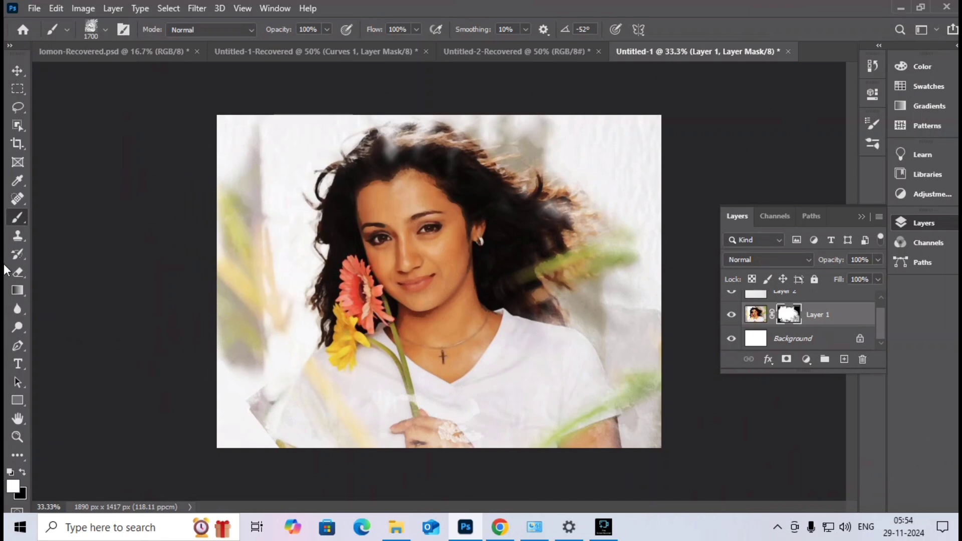
Target Layer 1's photo thumbnail instead of its mask and switch to the Eyedropper
{"action": "key", "text": "v"}
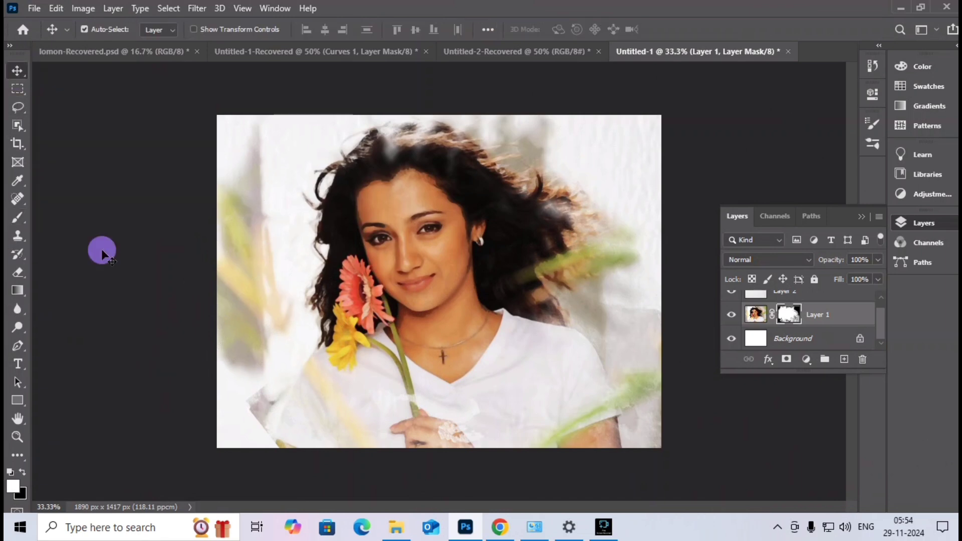
{"action": "left_click", "coordinate": [104, 248]}
{"action": "key", "text": "ctrl+plus"}
{"action": "key", "text": "ctrl+plus"}
{"action": "key", "text": "ctrl+minus"}
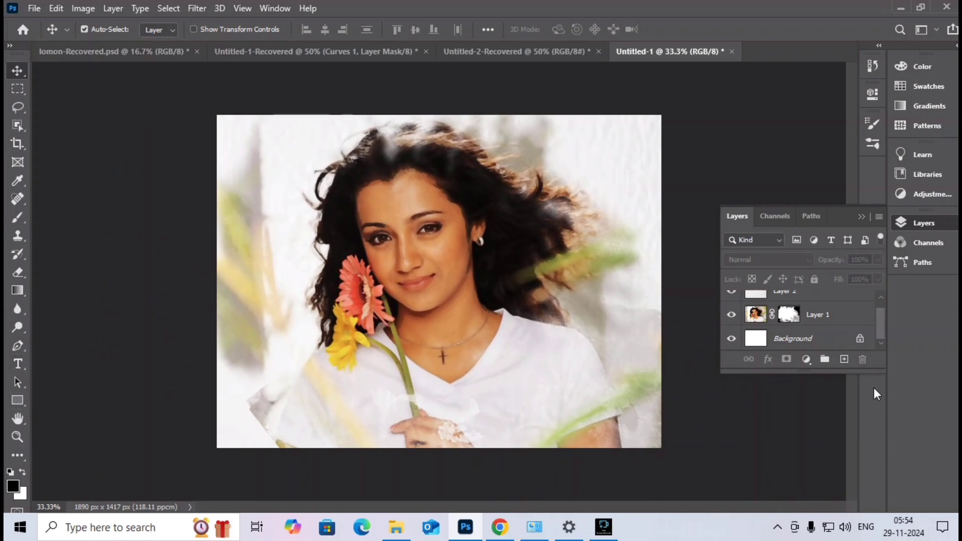
{"action": "left_click", "coordinate": [765, 319]}
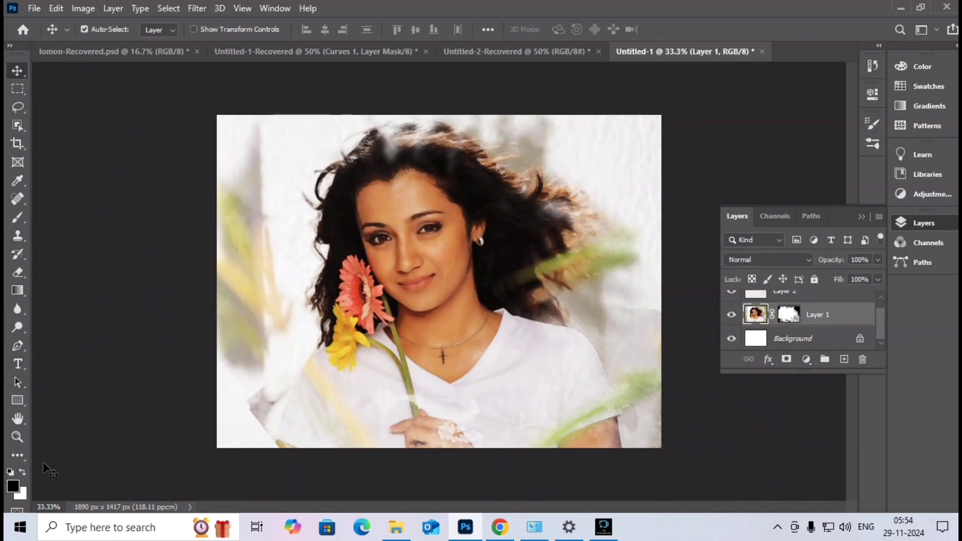
{"action": "key", "text": "i"}
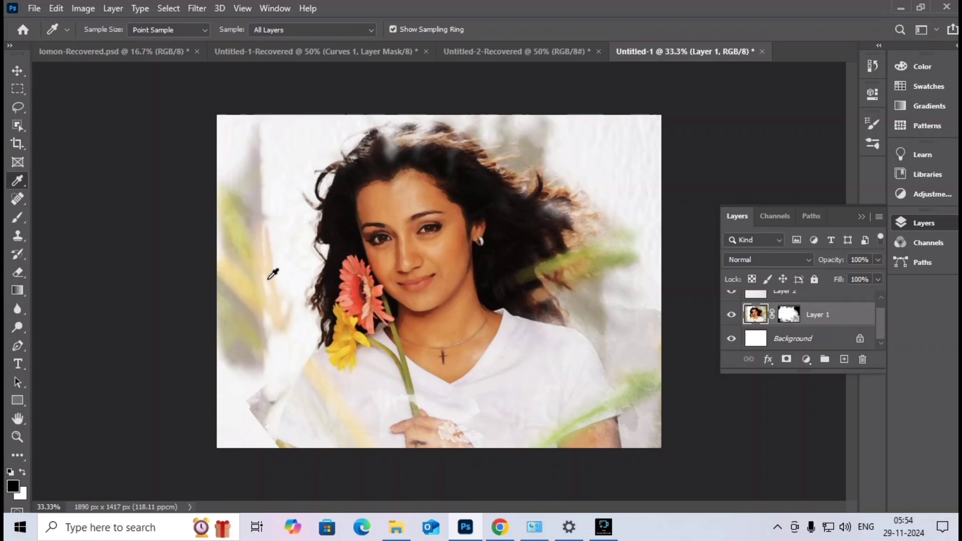
{"action": "scroll", "coordinate": [341, 265], "scroll_direction": "up", "scroll_amount": 2}
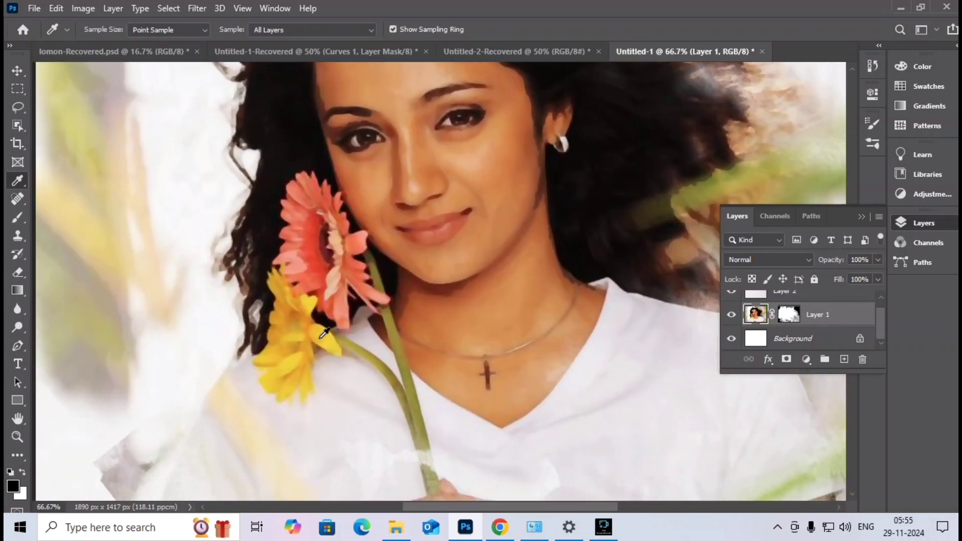
Sample the yellow flower and boost it to bright, fully saturated #ffd800 in the Color Picker
{"action": "left_click", "coordinate": [323, 333]}
{"action": "left_click", "coordinate": [13, 485]}
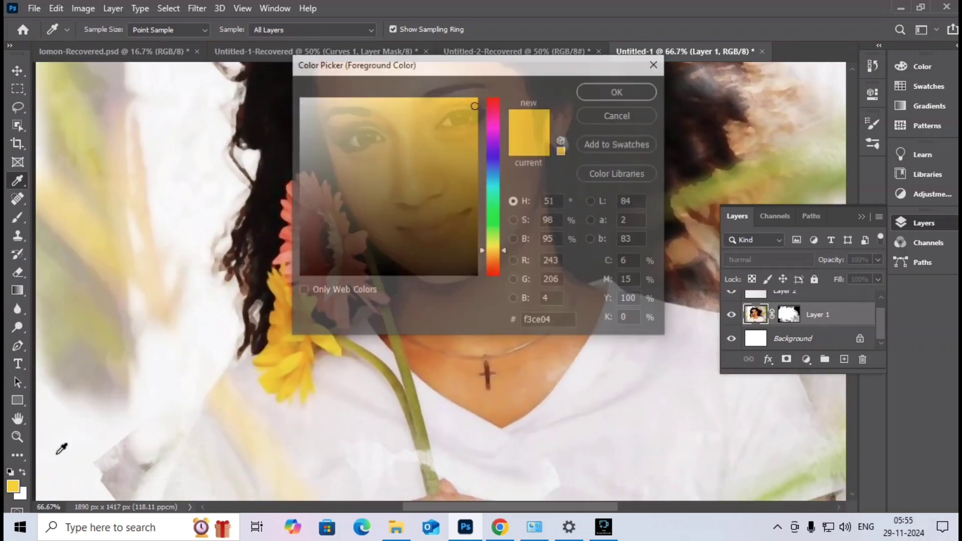
{"action": "left_click_drag", "start_coordinate": [472, 102], "coordinate": [484, 96]}
{"action": "left_click", "coordinate": [642, 91]}
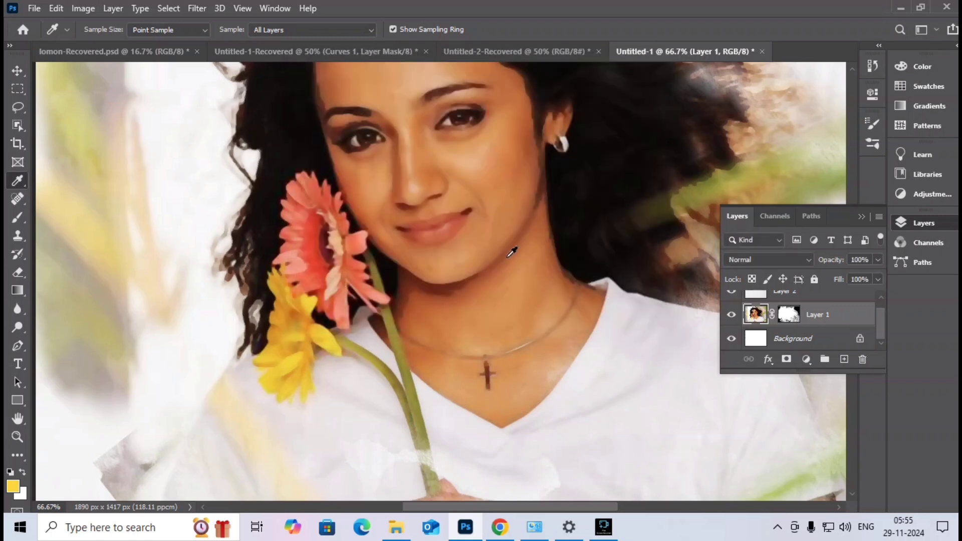
{"action": "left_click", "coordinate": [872, 124]}
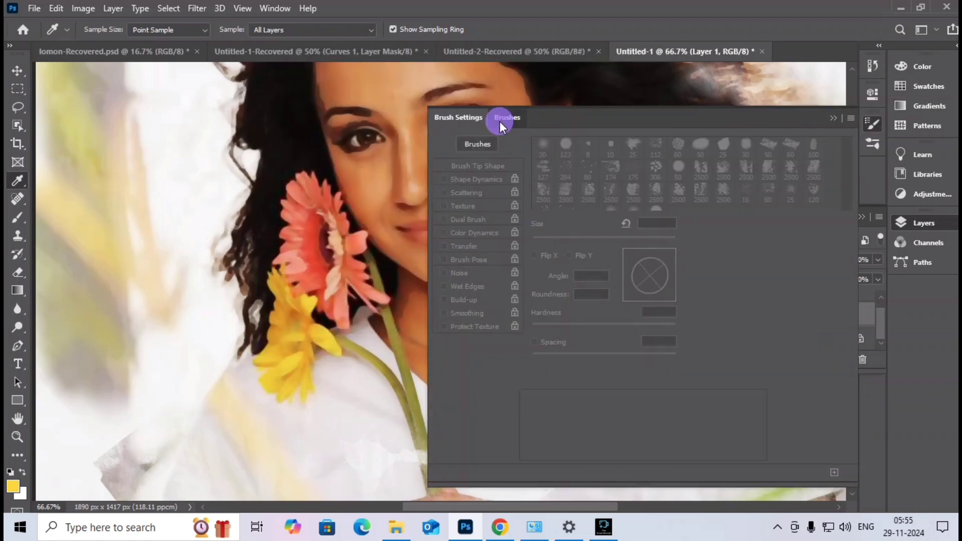
Select the 284 splatter brush tip and enlarge the brush to 600 px
{"action": "left_click", "coordinate": [508, 118]}
{"action": "key", "text": "b"}
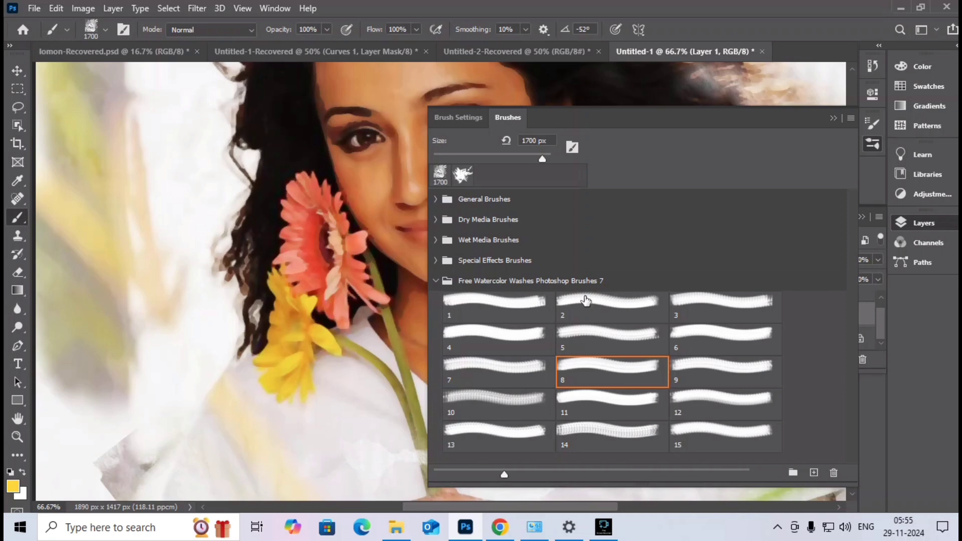
{"action": "key", "text": "F5"}
{"action": "left_click", "coordinate": [565, 167]}
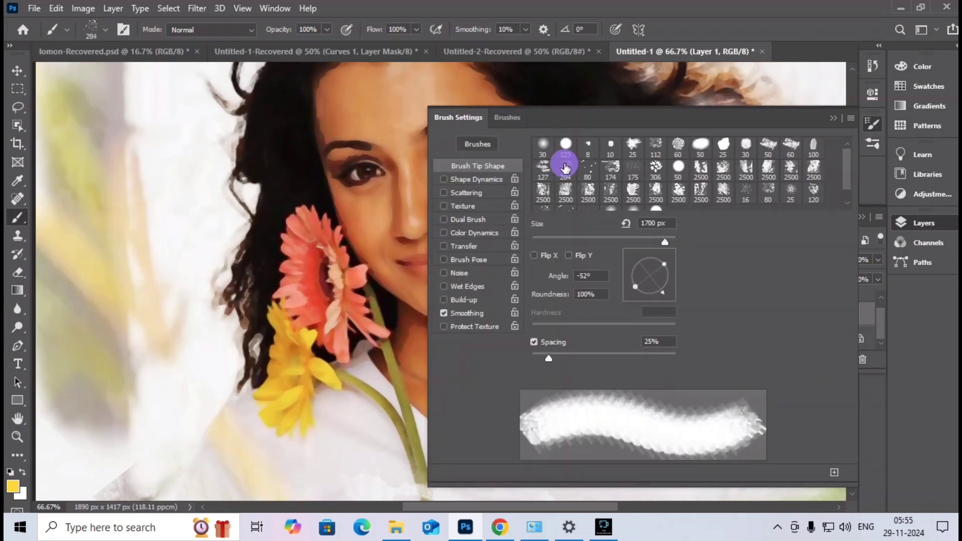
{"action": "left_click", "coordinate": [833, 117]}
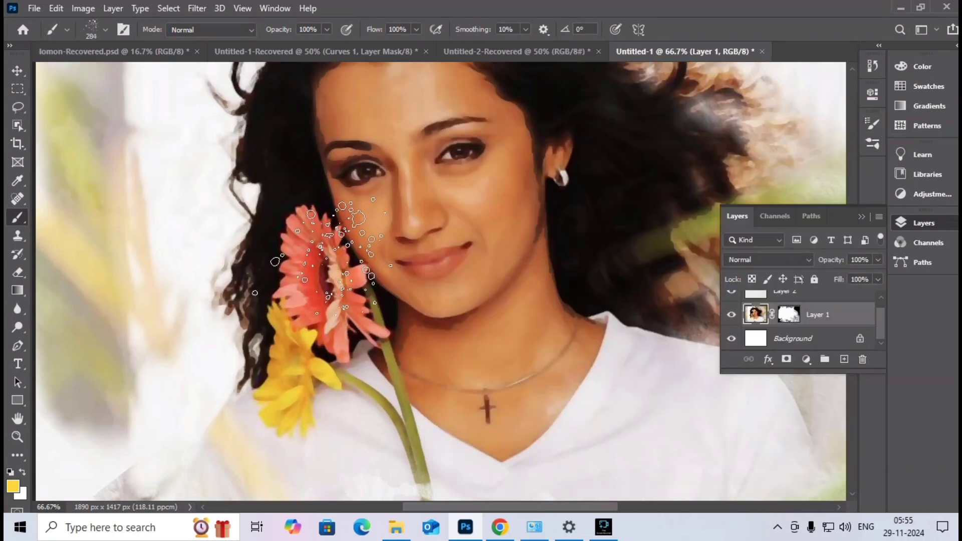
{"action": "key", "text": "bracketright"}
{"action": "key", "text": "bracketright"}
{"action": "key", "text": "bracketright"}
{"action": "key", "text": "bracketright"}
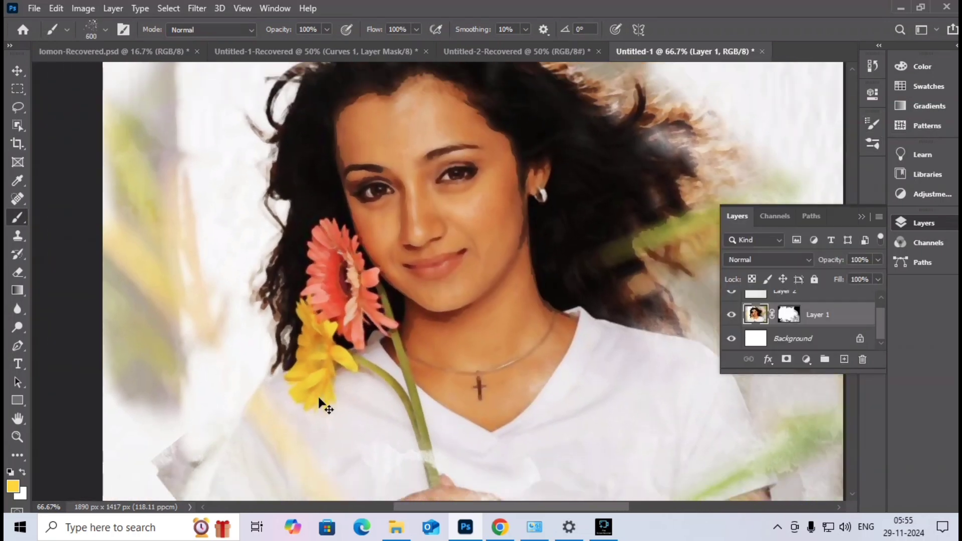
Paint yellow splatters near the flower and down the left of the face and hair
{"action": "key", "text": "ctrl+minus"}
{"action": "left_click_drag", "start_coordinate": [323, 386], "coordinate": [344, 386]}
{"action": "mouse_move", "coordinate": [258, 430]}
{"action": "left_mouse_down"}
{"action": "mouse_move", "coordinate": [273, 437]}
{"action": "mouse_move", "coordinate": [279, 290]}
{"action": "left_mouse_up"}
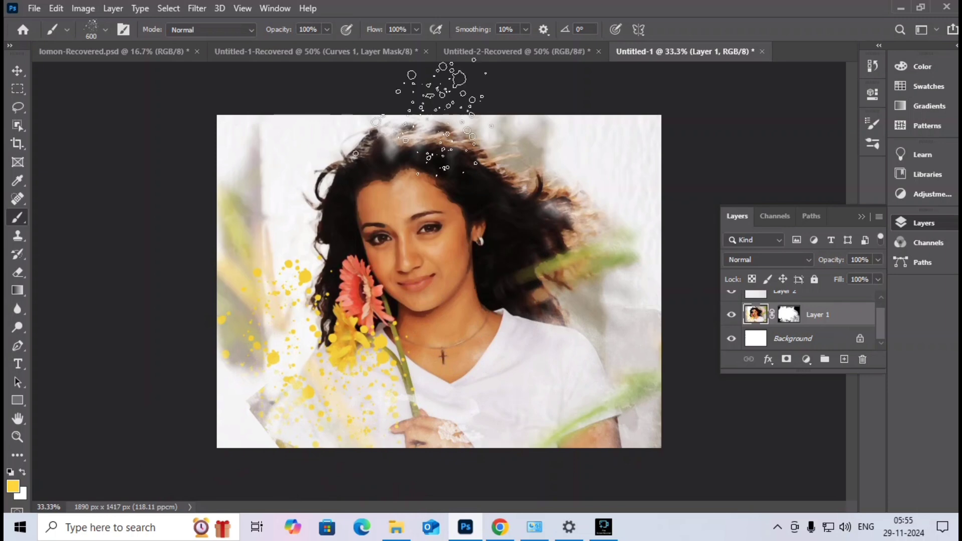
{"action": "key", "text": "ctrl+plus"}
{"action": "key", "text": "ctrl+plus"}
{"action": "key", "text": "ctrl+minus"}
{"action": "key", "text": "ctrl+minus"}
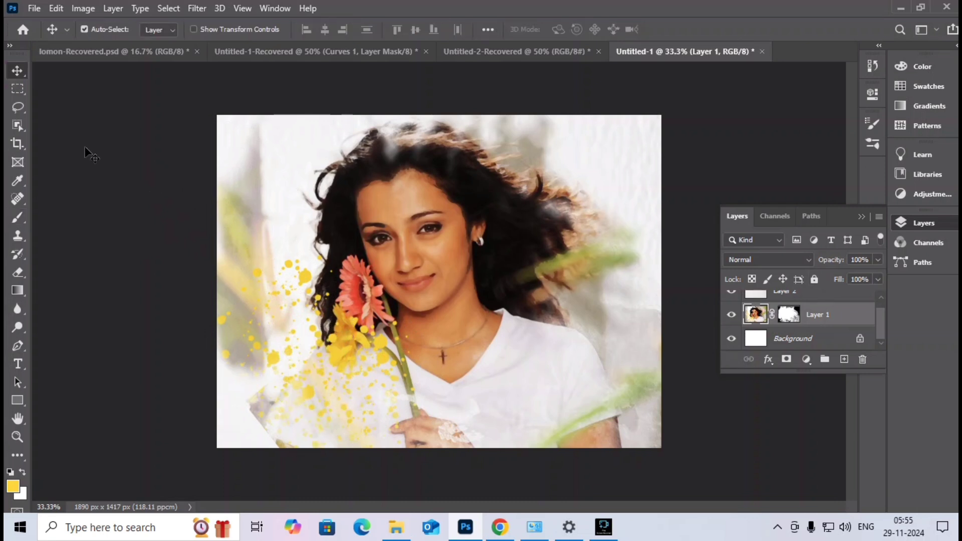
Zoom in on the face and sample the pink flower's salmon colour as the foreground
{"action": "left_click", "coordinate": [126, 144], "text": "ctrl"}
{"action": "key", "text": "ctrl+plus"}
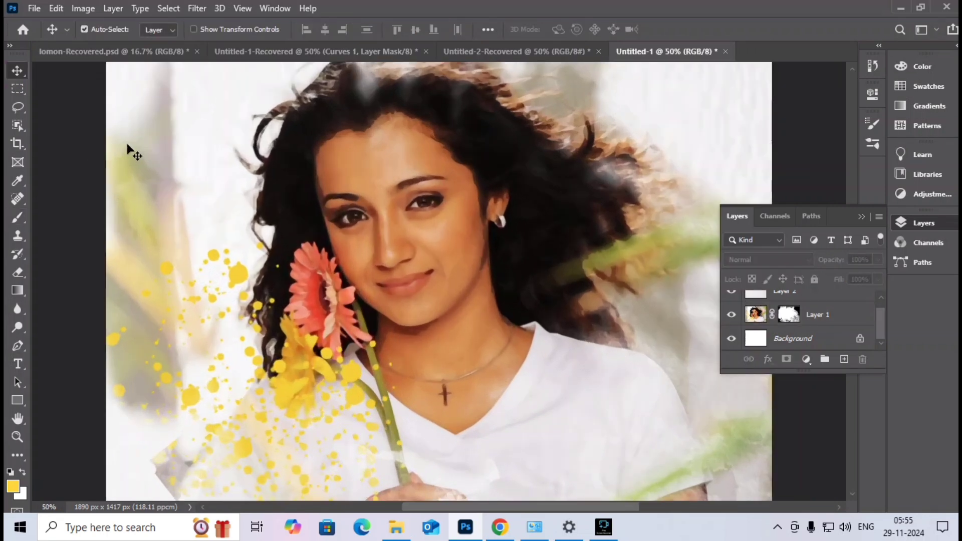
{"action": "left_click_drag", "start_coordinate": [387, 309], "coordinate": [415, 240]}
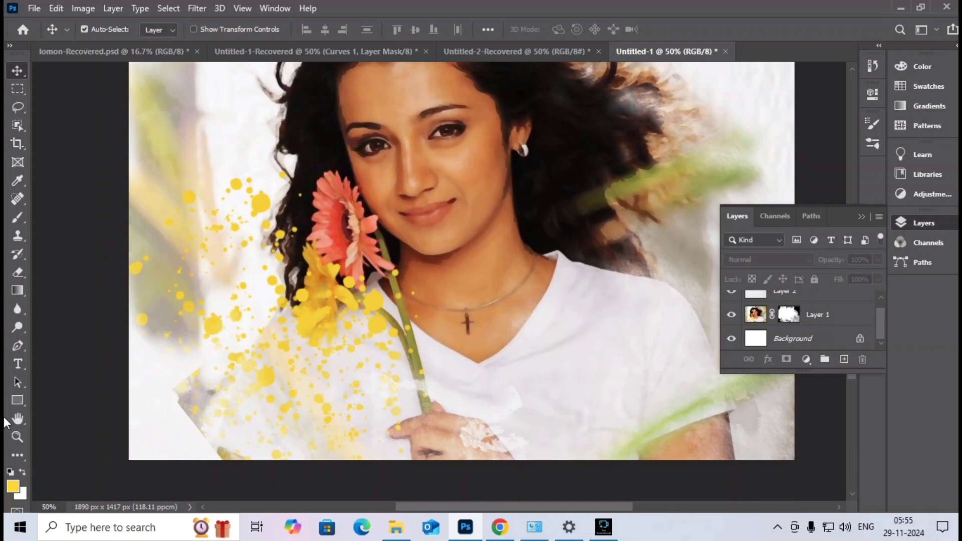
{"action": "key", "text": "i"}
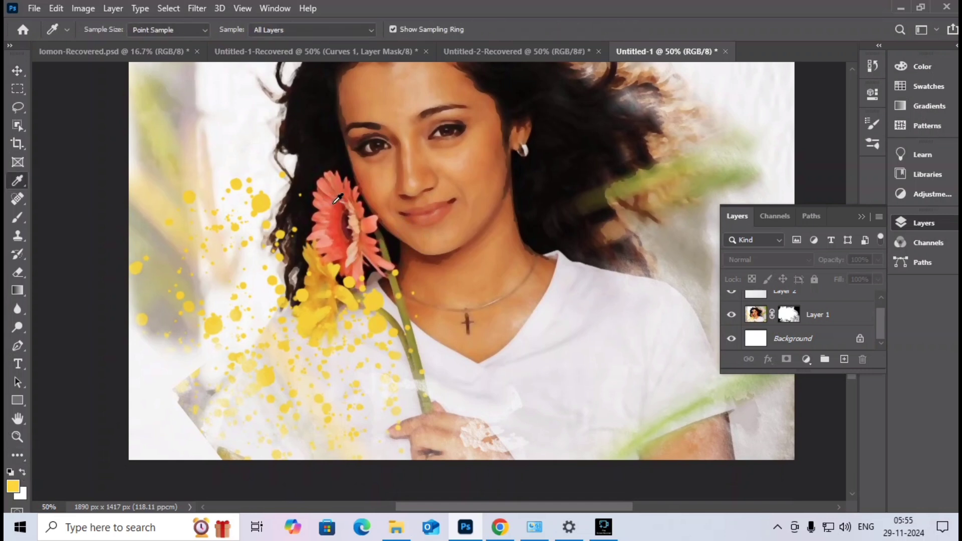
{"action": "left_click", "coordinate": [770, 319]}
{"action": "left_click", "coordinate": [338, 202]}
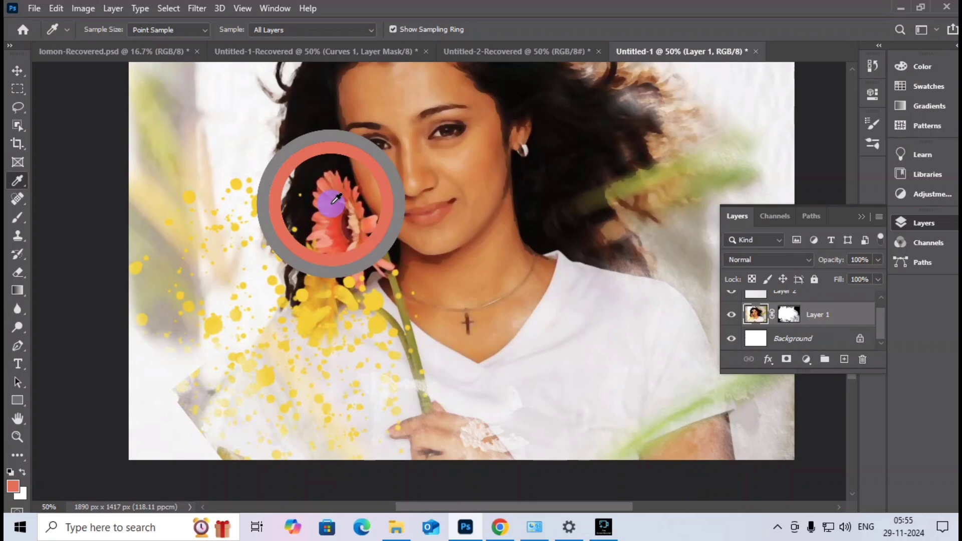
{"action": "left_click", "coordinate": [12, 489]}
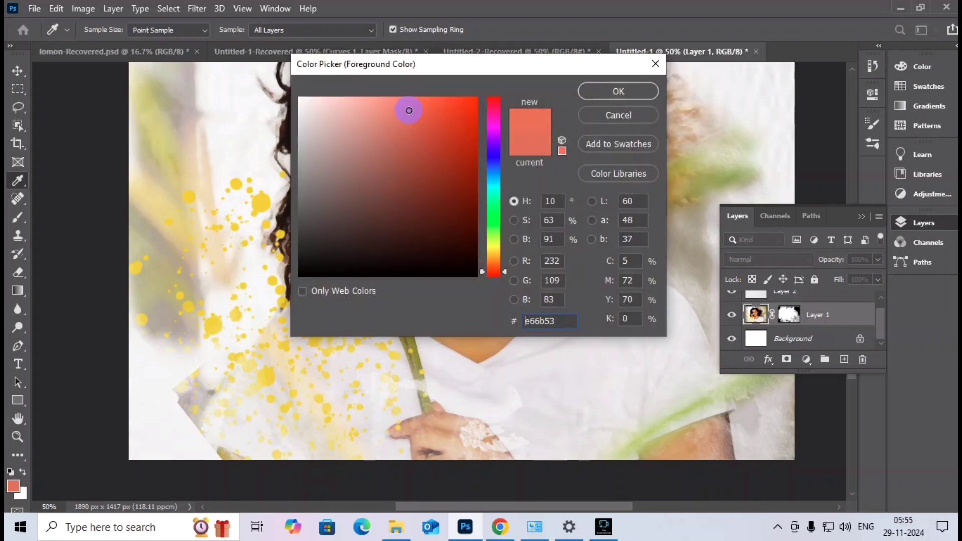
{"action": "left_click", "coordinate": [624, 92]}
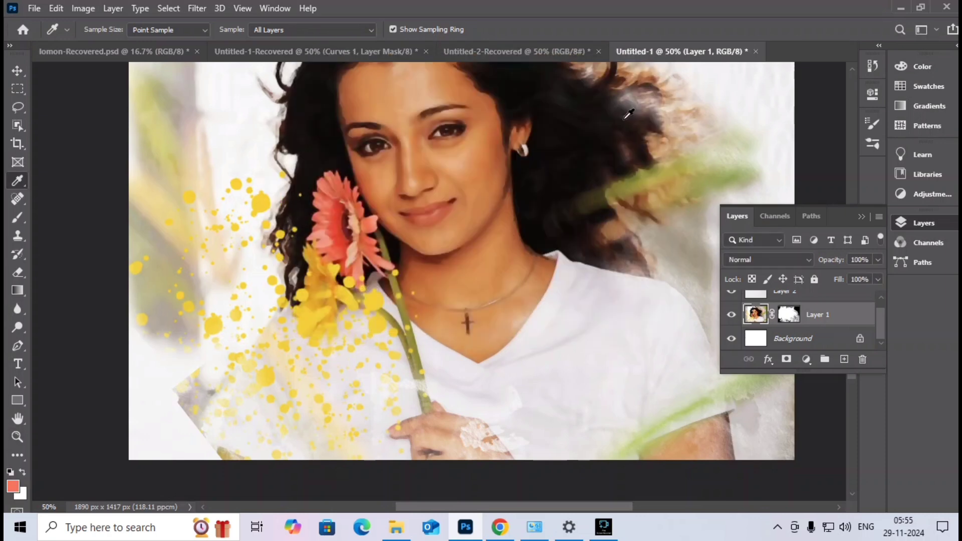
{"action": "key", "text": "ctrl+minus"}
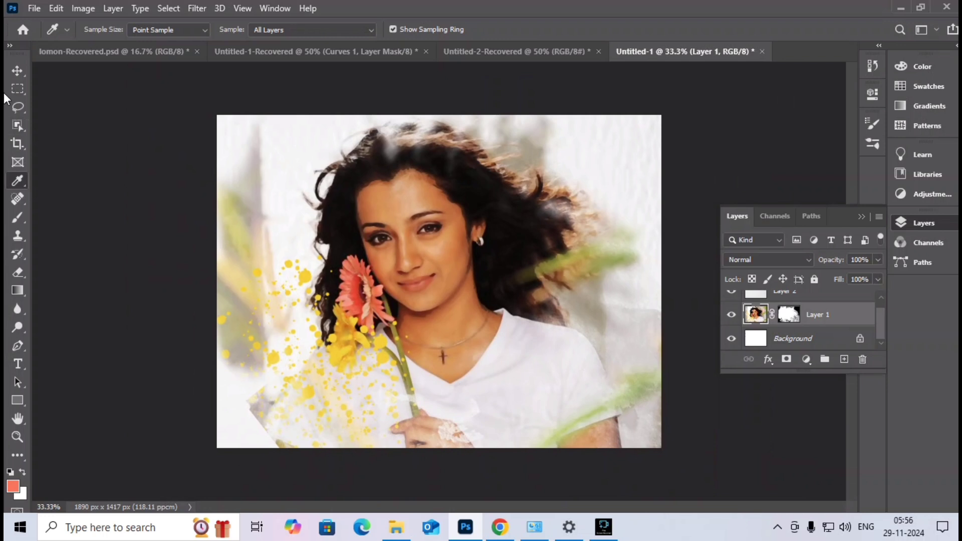
Paint salmon splatters near the flower stem and around the hair and flower
{"action": "left_click", "coordinate": [875, 143]}
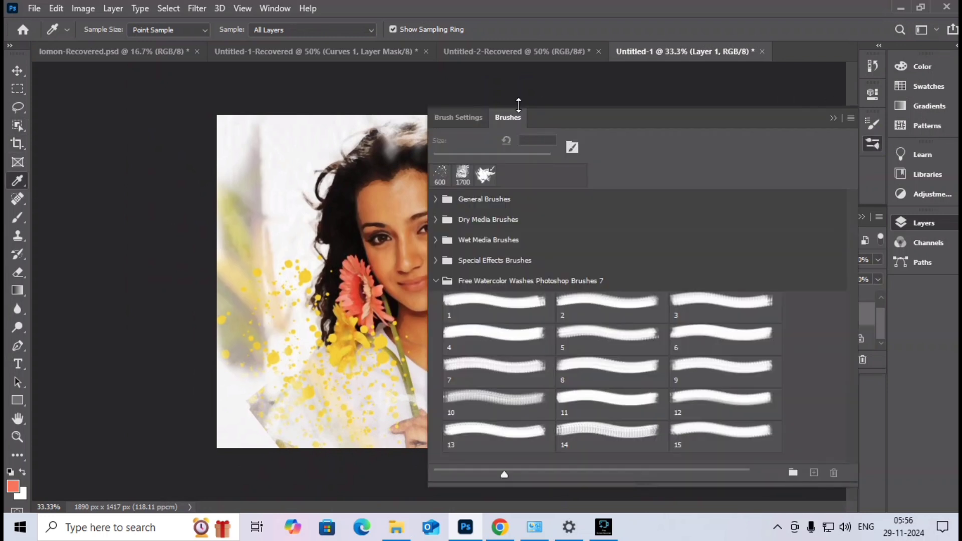
{"action": "left_click", "coordinate": [834, 118]}
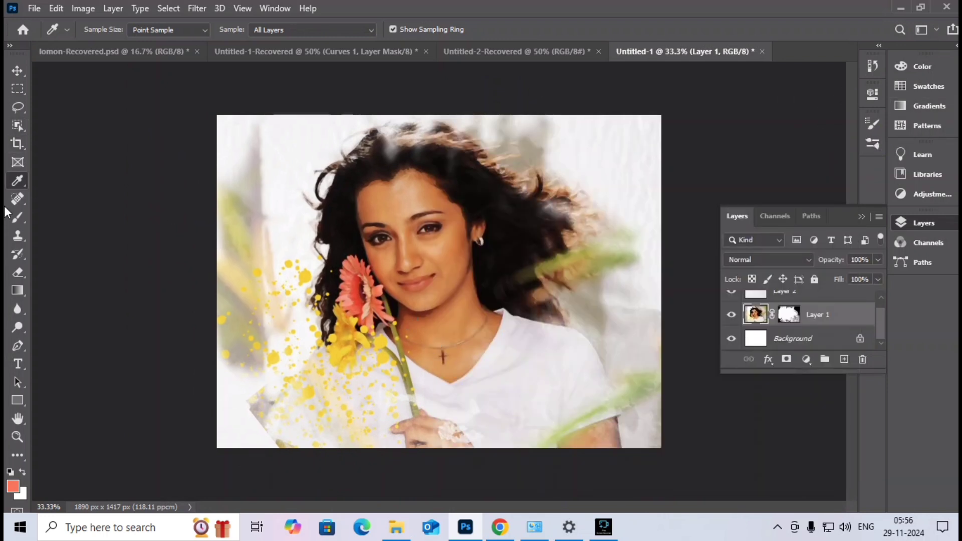
{"action": "key", "text": "b"}
{"action": "left_click", "coordinate": [396, 356]}
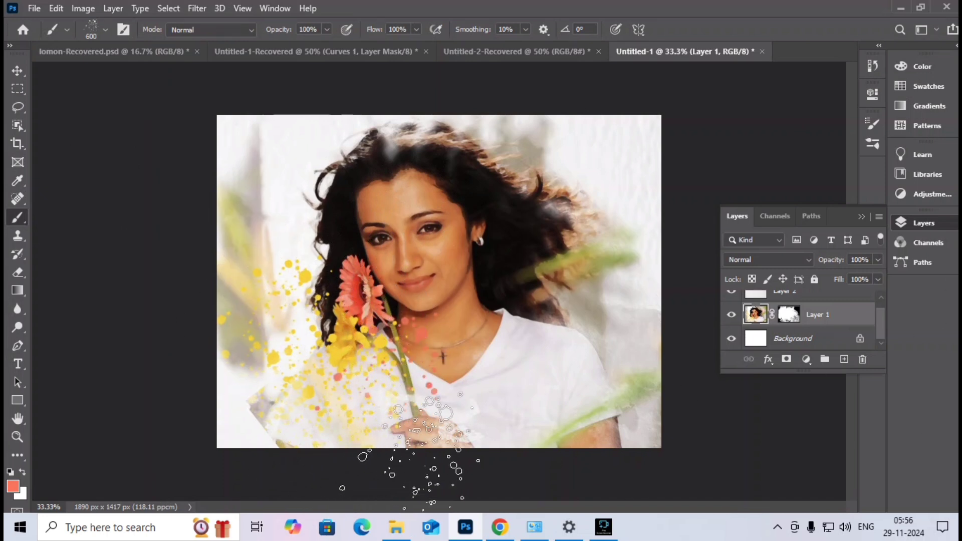
{"action": "mouse_move", "coordinate": [306, 271]}
{"action": "left_mouse_down"}
{"action": "mouse_move", "coordinate": [271, 225]}
{"action": "mouse_move", "coordinate": [281, 261]}
{"action": "mouse_move", "coordinate": [298, 258]}
{"action": "left_mouse_up"}
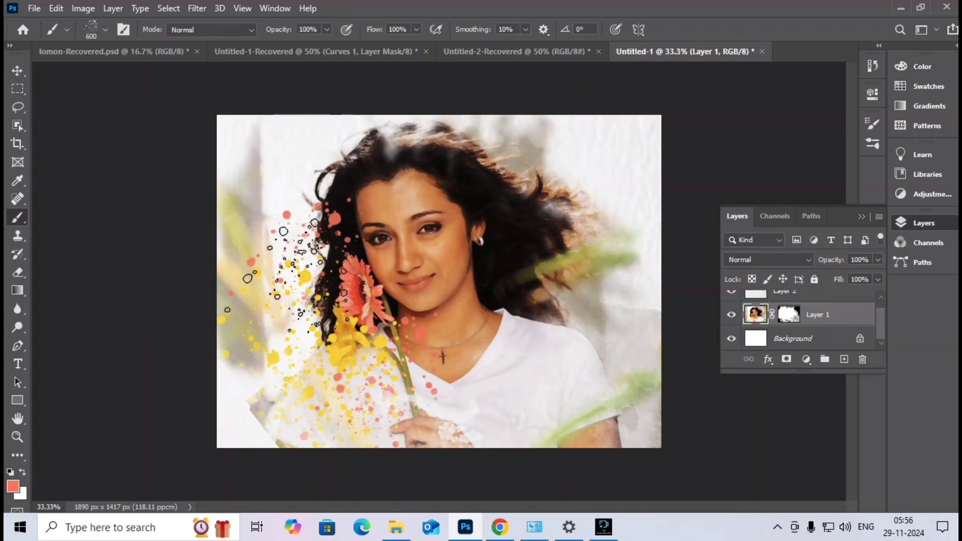
Sample the white T-shirt and adjust the foreground colour to light grey d8d3d8
{"action": "key", "text": "i"}
{"action": "left_click", "coordinate": [574, 351]}
{"action": "left_click", "coordinate": [554, 350]}
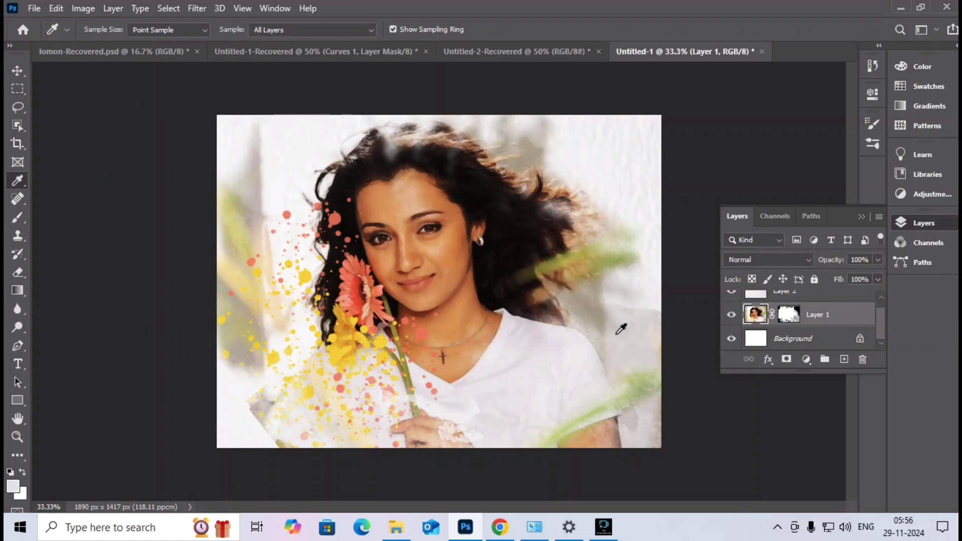
{"action": "left_click", "coordinate": [13, 487]}
{"action": "left_click_drag", "start_coordinate": [306, 115], "coordinate": [301, 121]}
{"action": "left_click", "coordinate": [618, 92]}
Stamp light grey splatters over the right side of her hair and lower shoulder
{"action": "key", "text": "ctrl+plus"}
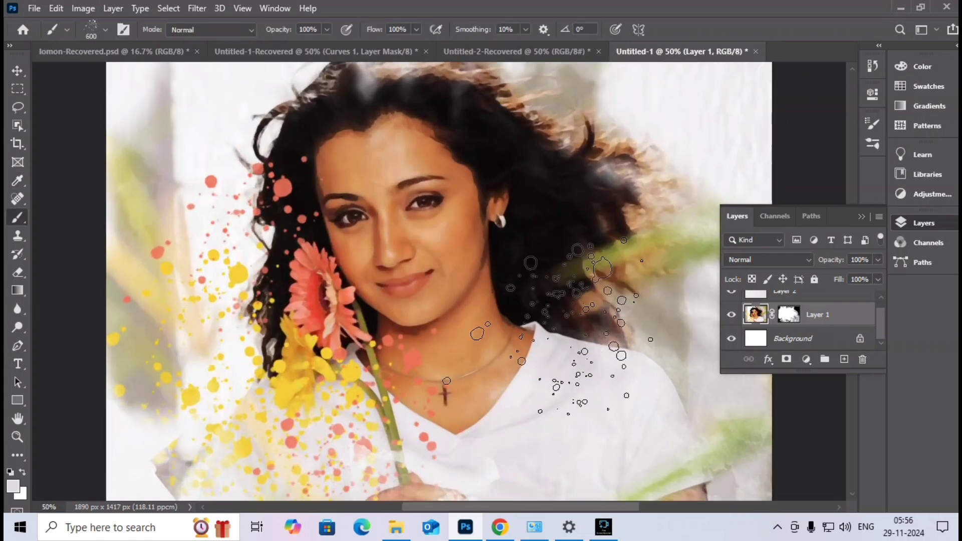
{"action": "key", "text": "c"}
{"action": "scroll", "coordinate": [575, 341], "scroll_direction": "down", "scroll_amount": 3}
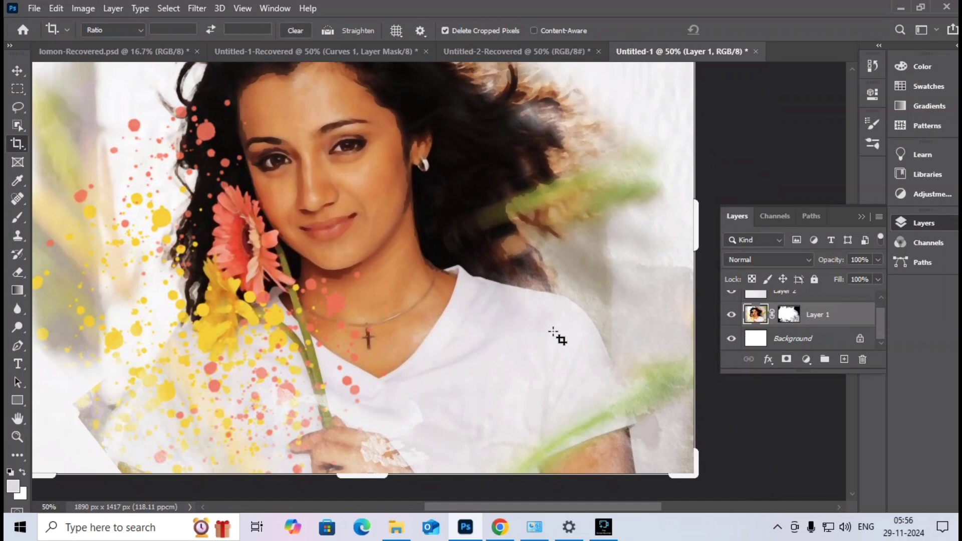
{"action": "key", "text": "b"}
{"action": "left_click", "coordinate": [582, 291]}
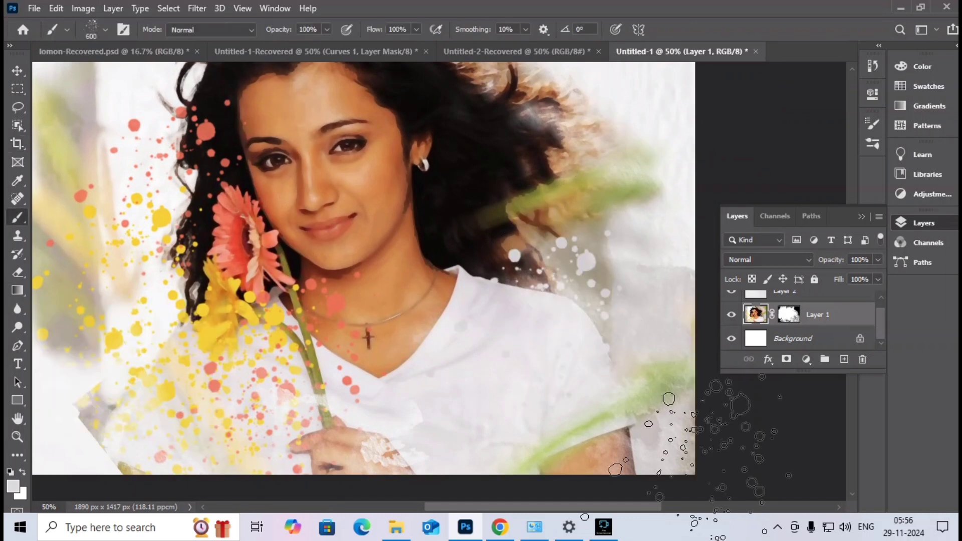
{"action": "left_click", "coordinate": [591, 270]}
{"action": "left_click", "coordinate": [551, 391]}
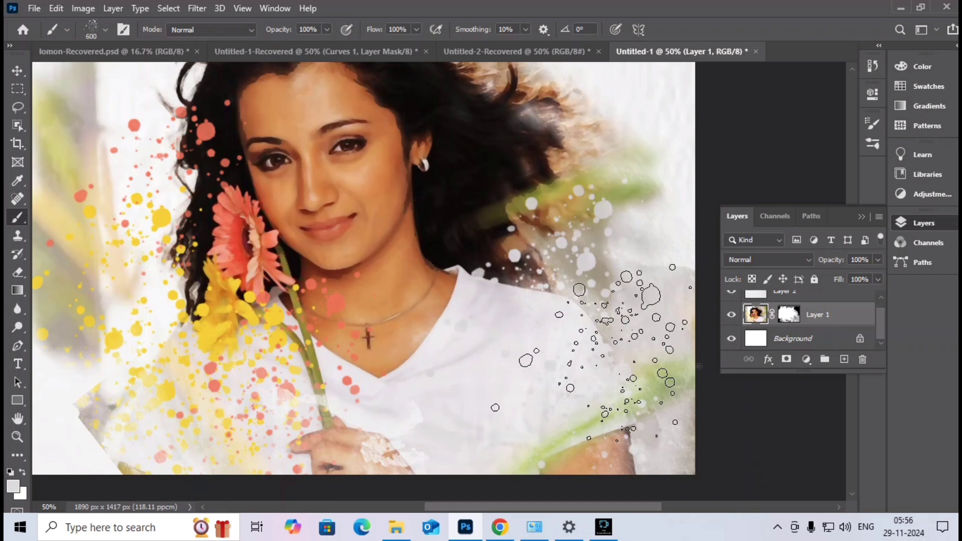
{"action": "scroll", "coordinate": [401, 160], "scroll_direction": "up", "scroll_amount": 1}
Sample olive green from the background foliage and splatter it over her hair and neck
{"action": "key", "text": "i"}
{"action": "left_click", "coordinate": [560, 207]}
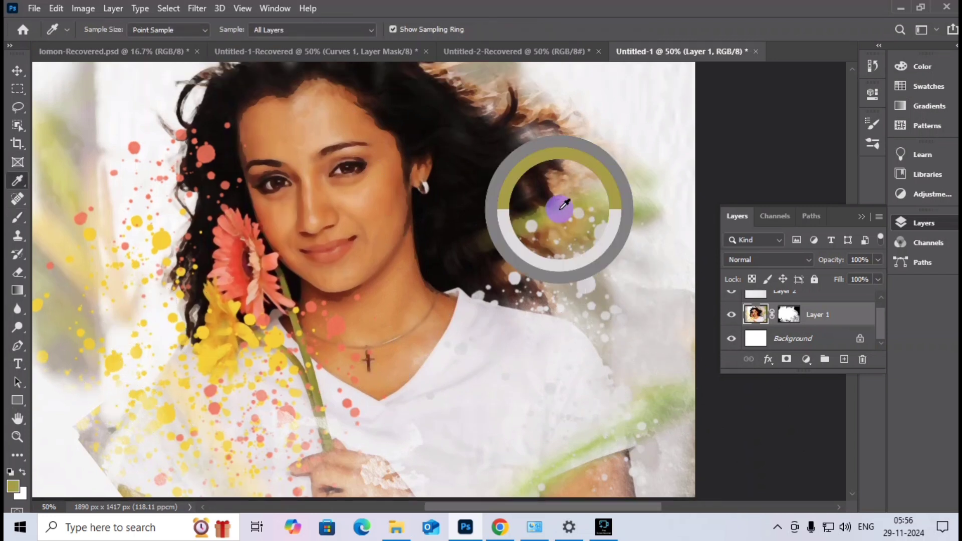
{"action": "left_click", "coordinate": [562, 207]}
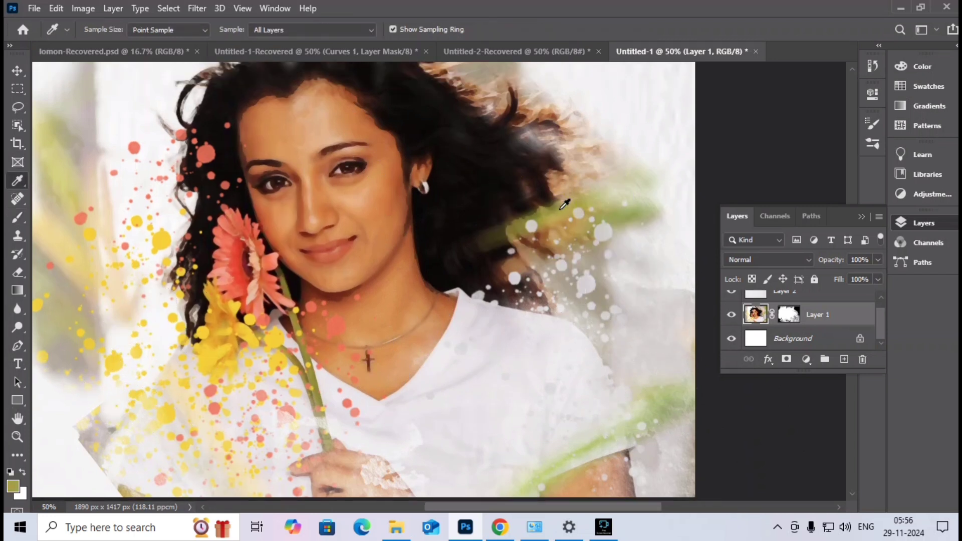
{"action": "key", "text": "b"}
{"action": "left_click_drag", "start_coordinate": [501, 225], "coordinate": [418, 261]}
{"action": "mouse_move", "coordinate": [548, 183]}
{"action": "left_mouse_down"}
{"action": "mouse_move", "coordinate": [301, 344]}
{"action": "mouse_move", "coordinate": [323, 353]}
{"action": "left_mouse_up"}
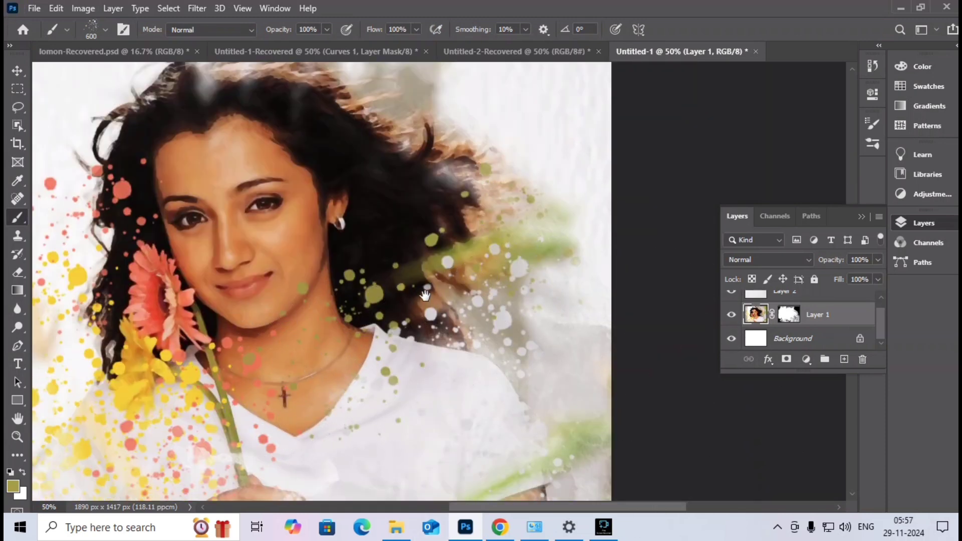
{"action": "left_click_drag", "start_coordinate": [439, 294], "coordinate": [509, 387]}
Sample a beige tone from the hair and stamp beige splatters over it
{"action": "key", "text": "i"}
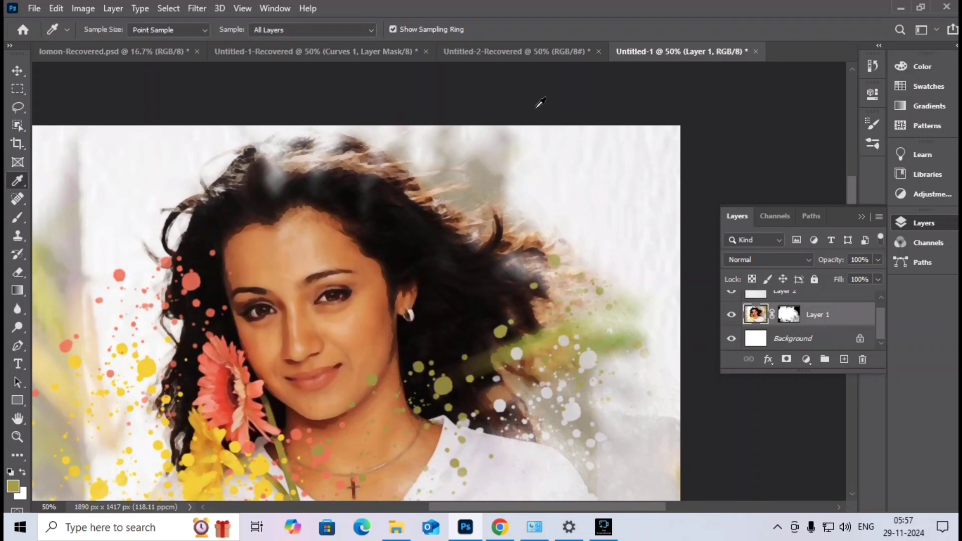
{"action": "left_click", "coordinate": [487, 172]}
{"action": "key", "text": "b"}
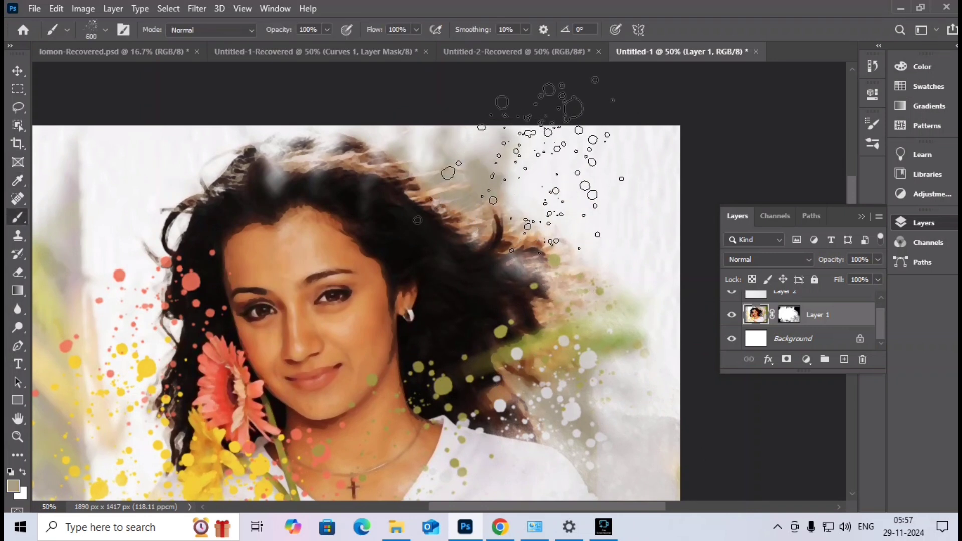
{"action": "left_click", "coordinate": [441, 223]}
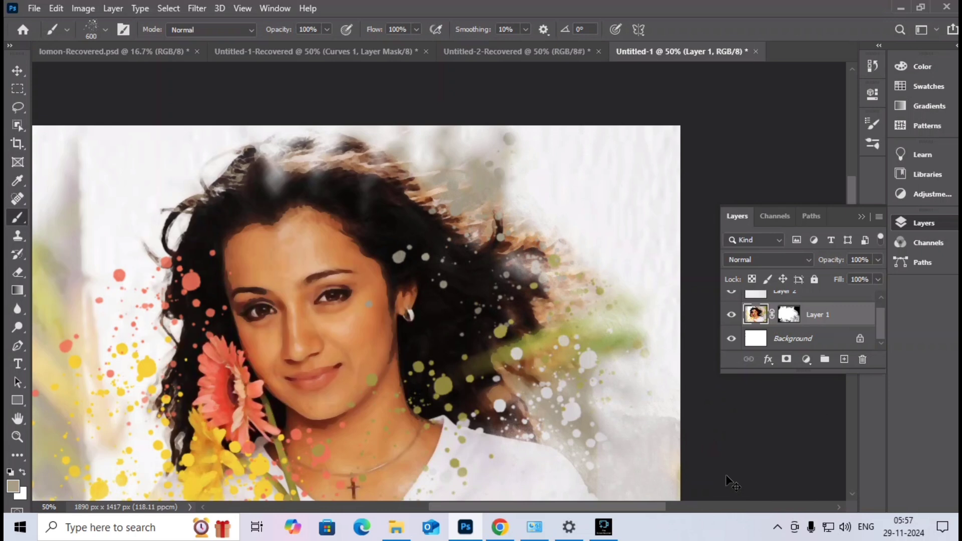
{"action": "key", "text": "ctrl+minus"}
{"action": "key", "text": "ctrl+plus"}
{"action": "key", "text": "ctrl+minus"}
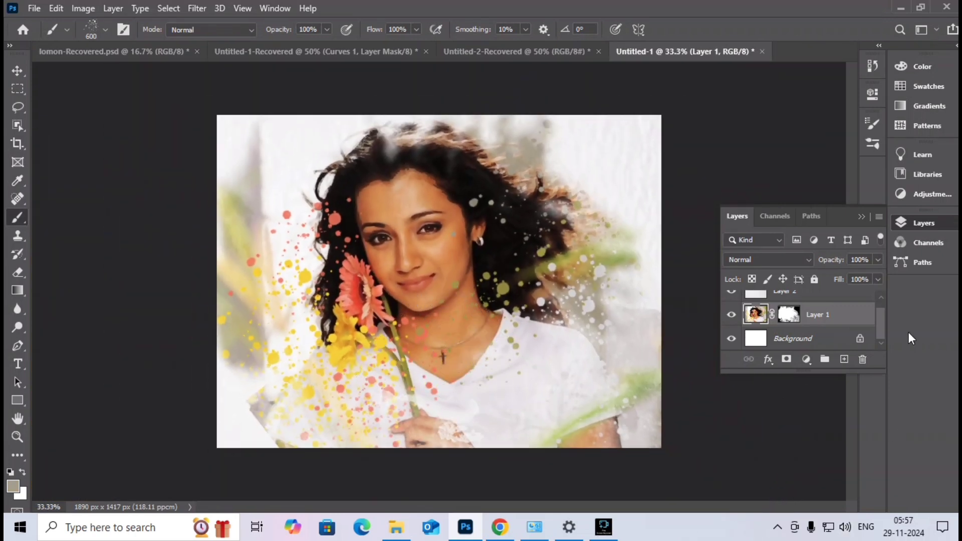
{"action": "key", "text": "ctrl+plus"}
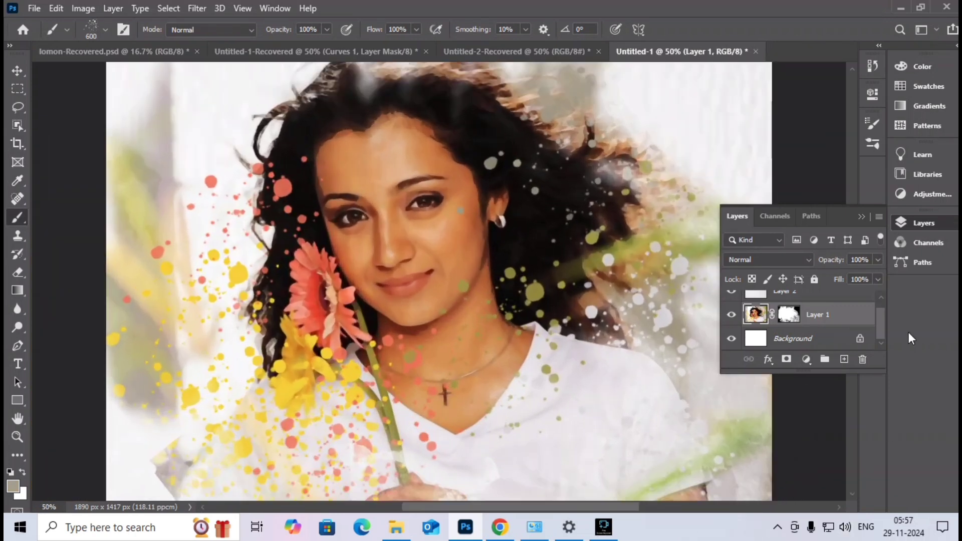
{"action": "left_click", "coordinate": [860, 217]}
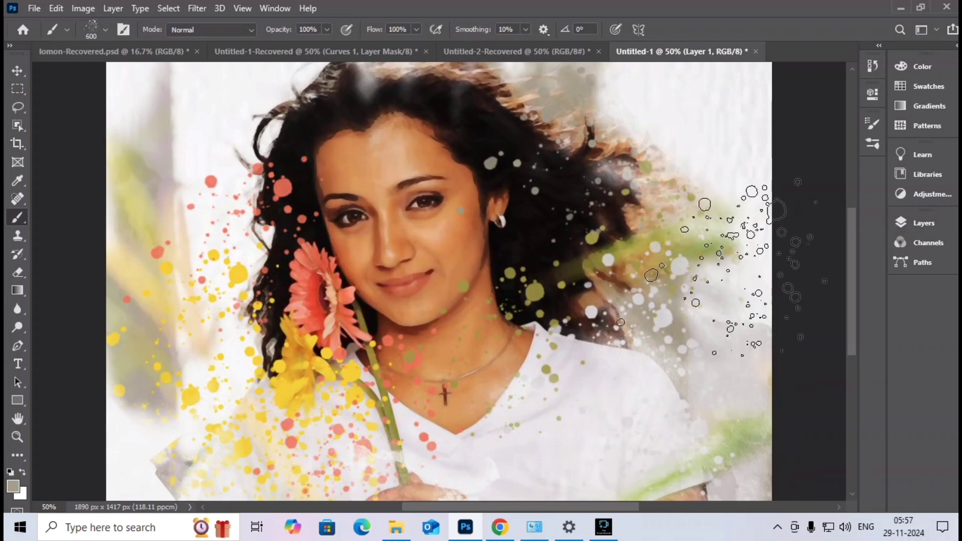
{"action": "scroll", "coordinate": [351, 111], "scroll_direction": "up", "scroll_amount": 2}
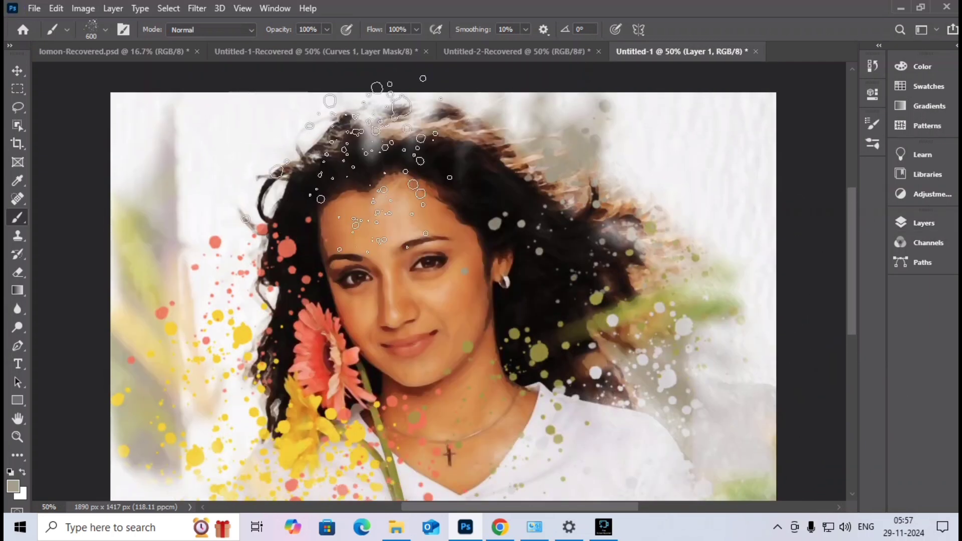
Sample the near-black hair colour and stamp black splatter around the hair at upper left
{"action": "key", "text": "i"}
{"action": "left_click", "coordinate": [321, 186]}
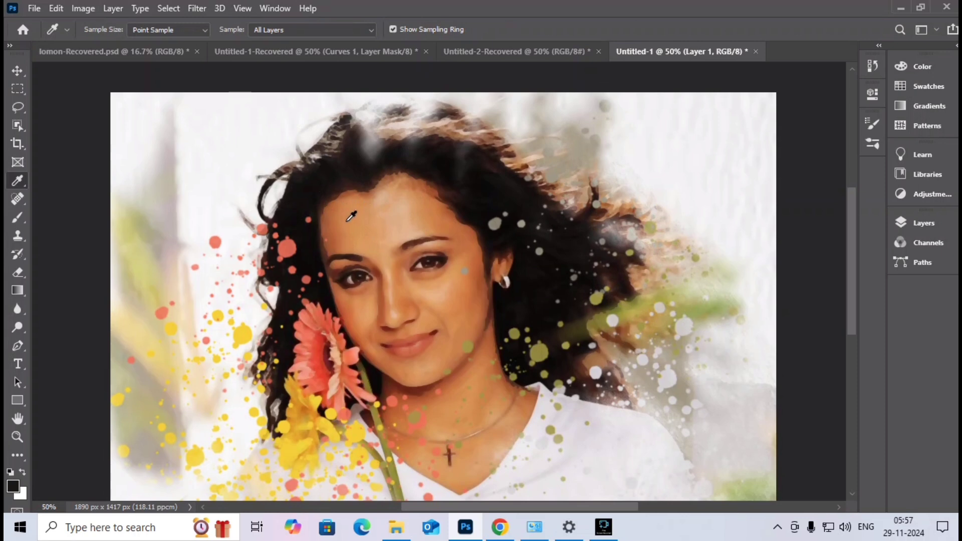
{"action": "key", "text": "b"}
{"action": "left_click", "coordinate": [251, 145]}
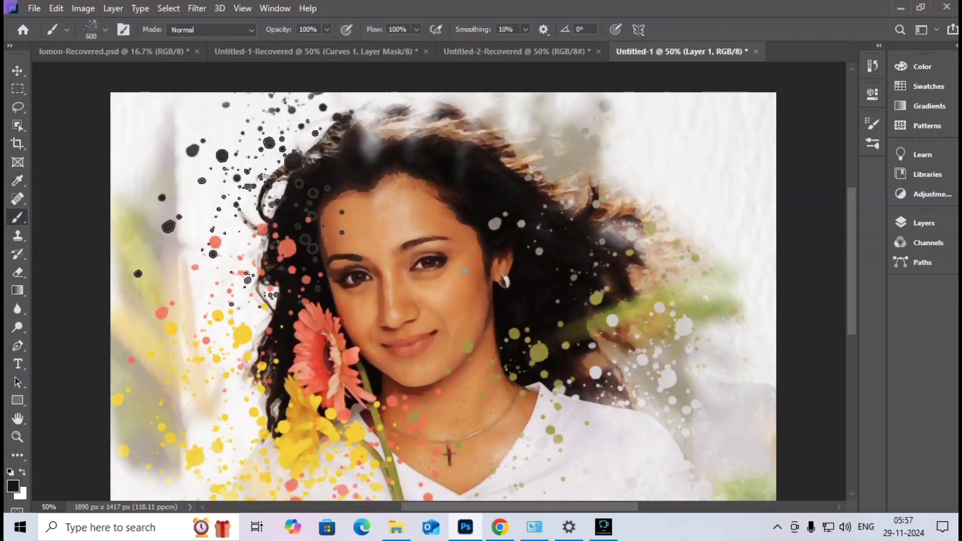
{"action": "key", "text": "ctrl+minus"}
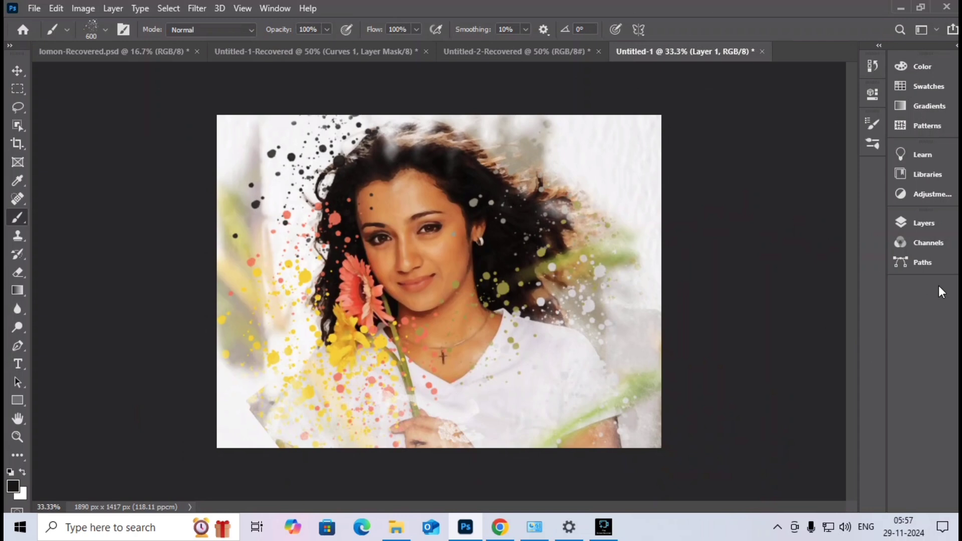
{"action": "key", "text": "ctrl+plus"}
{"action": "key", "text": "ctrl+minus"}
{"action": "key", "text": "ctrl+plus"}
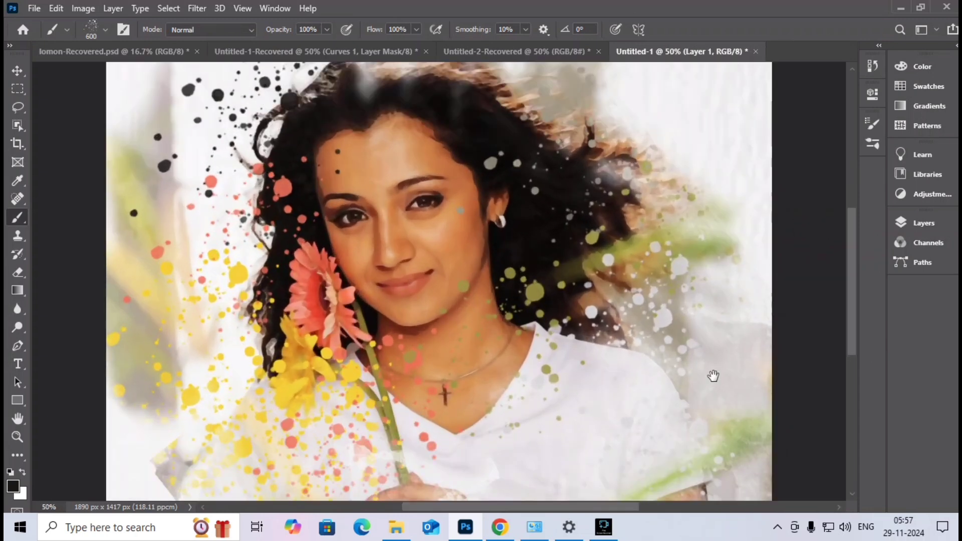
Stamp black splatter over her neck and chest
{"action": "left_click_drag", "start_coordinate": [713, 378], "coordinate": [693, 364]}
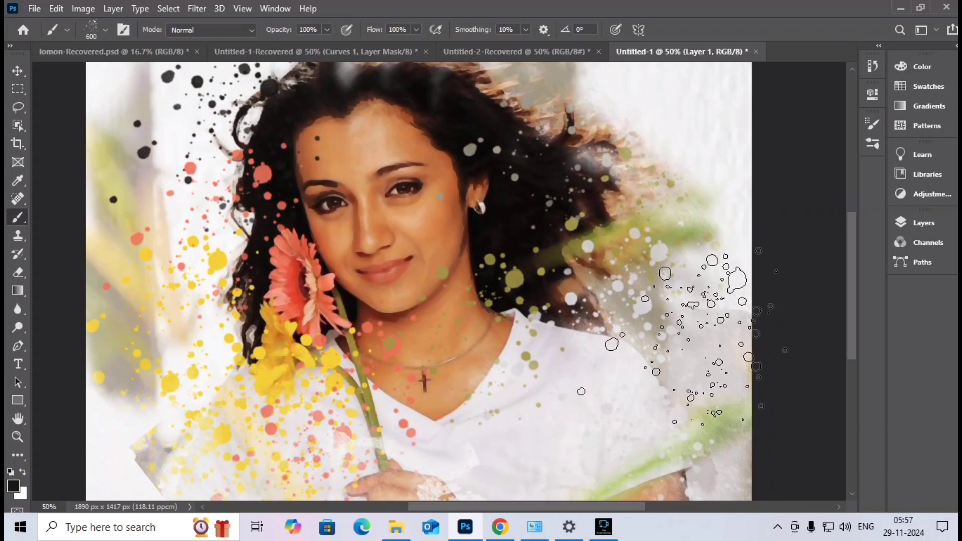
{"action": "left_click", "coordinate": [456, 376]}
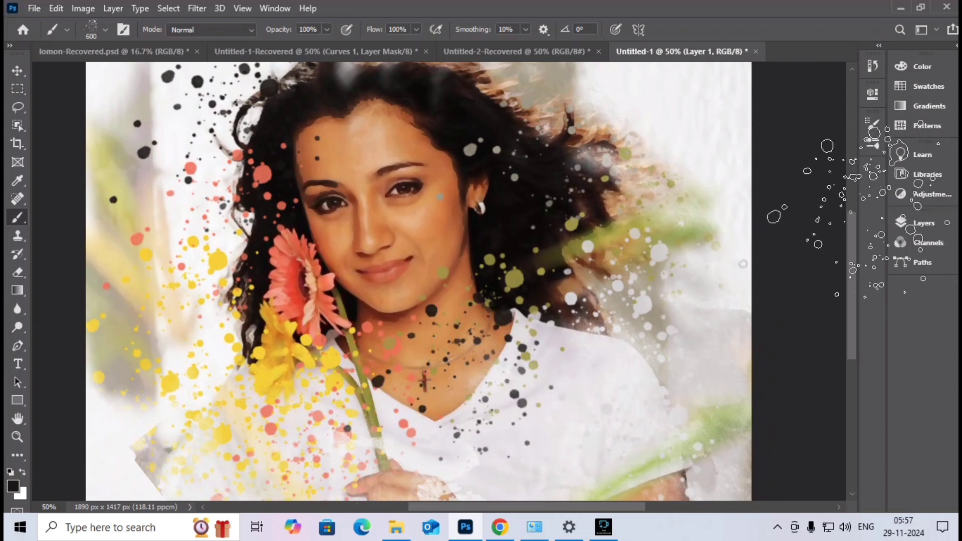
{"action": "key", "text": "ctrl+minus"}
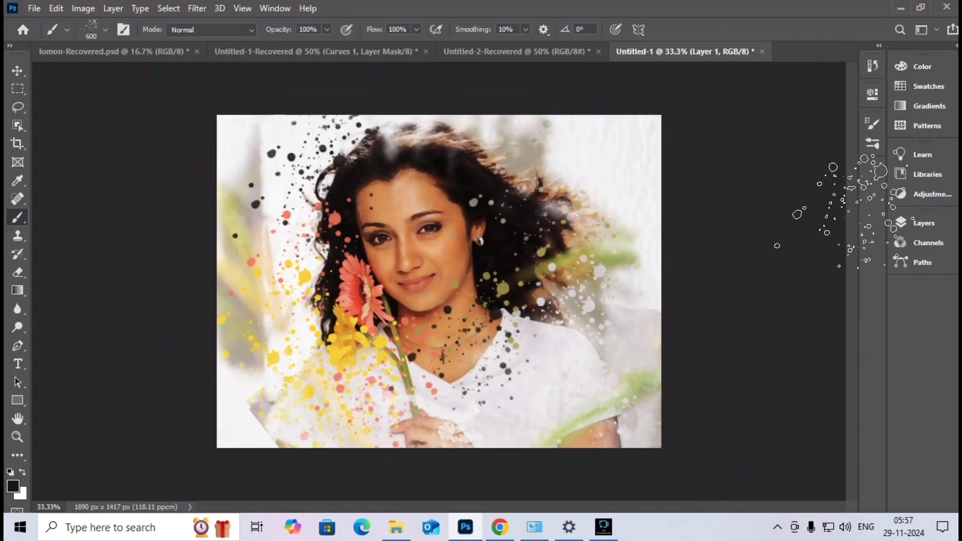
{"action": "key", "text": "ctrl+plus"}
{"action": "key", "text": "ctrl+minus"}
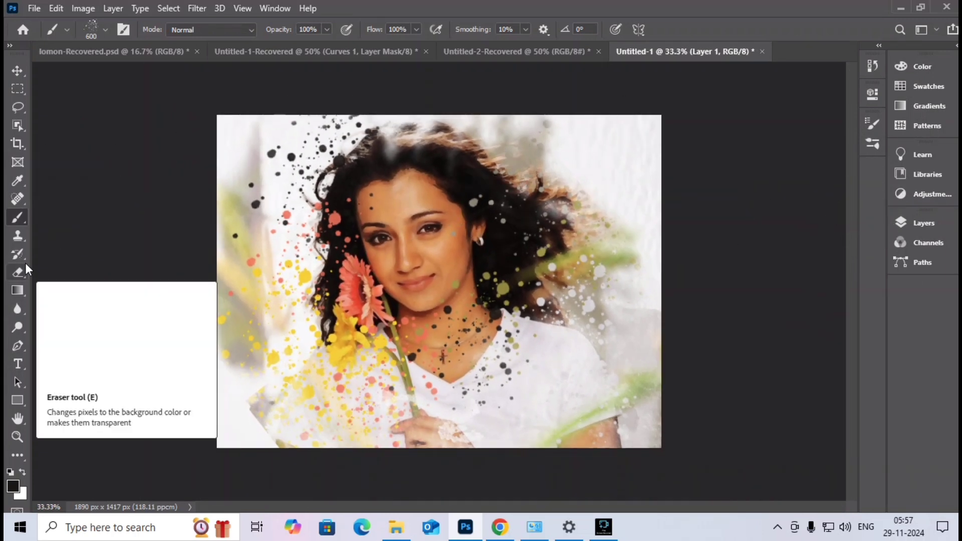
Pick a pale yellow #ded550 and stamp splatters near the upper left and upper right
{"action": "left_click", "coordinate": [18, 180]}
{"action": "left_click", "coordinate": [230, 213]}
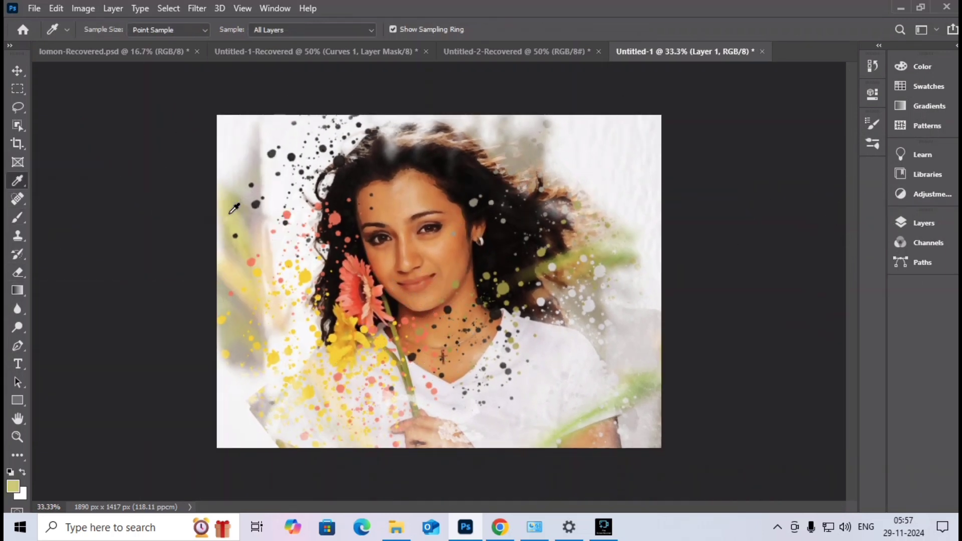
{"action": "left_click", "coordinate": [13, 486]}
{"action": "left_click", "coordinate": [412, 119]}
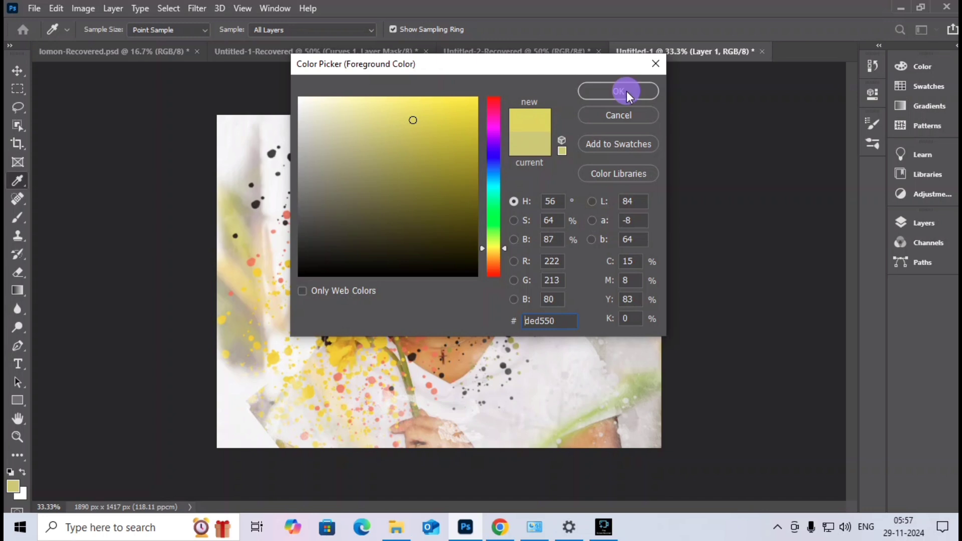
{"action": "left_click", "coordinate": [620, 91]}
{"action": "key", "text": "b"}
{"action": "left_click", "coordinate": [283, 148]}
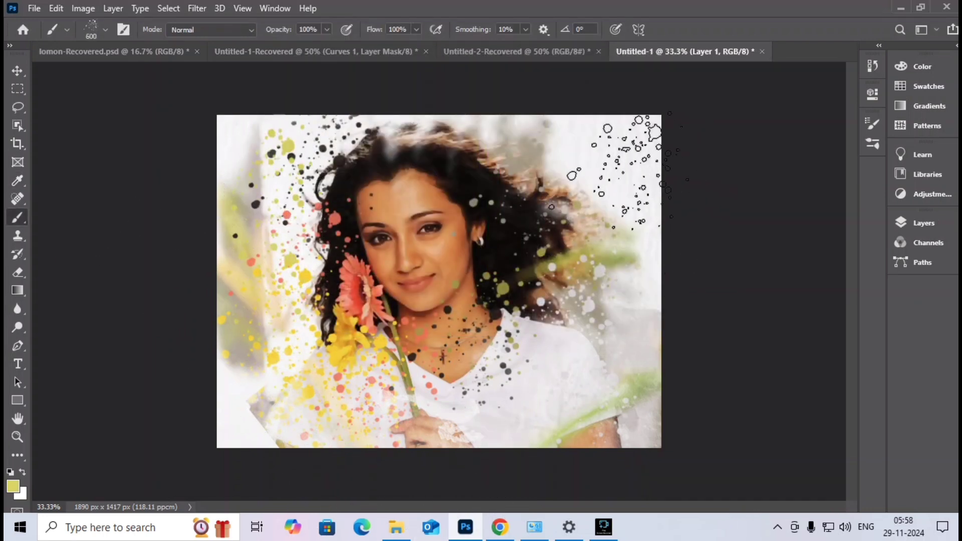
{"action": "left_click", "coordinate": [595, 159]}
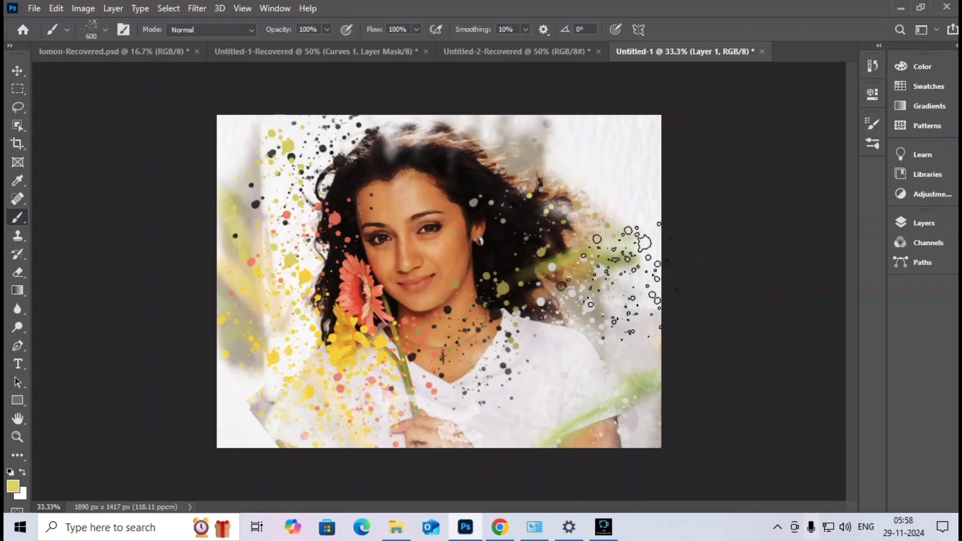
Target Layer 1's mask and reset colours to default black and white
{"action": "left_click", "coordinate": [938, 215]}
{"action": "left_click", "coordinate": [795, 322]}
{"action": "key", "text": "d"}
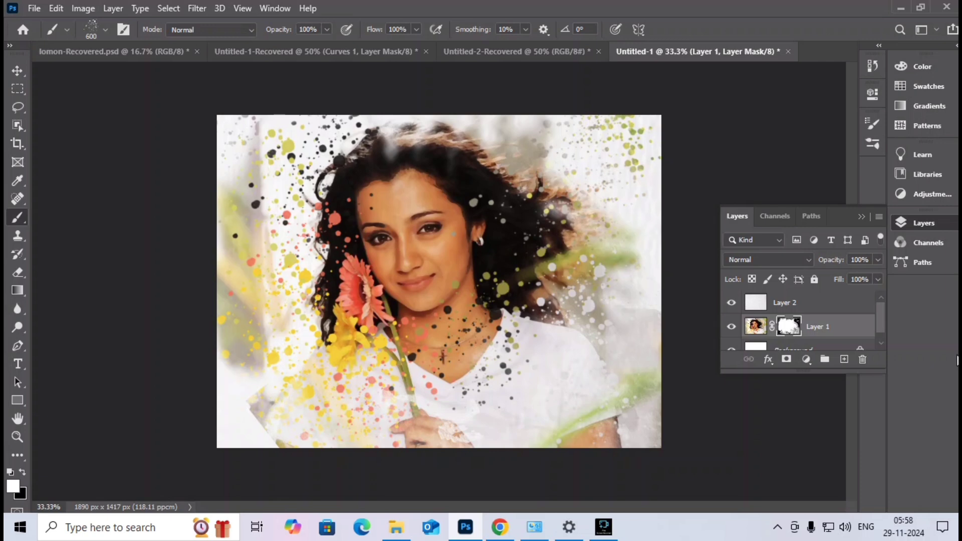
Add a Curves adjustment moving the black point right and the white point left
{"action": "left_click", "coordinate": [17, 89]}
{"action": "left_click", "coordinate": [162, 228]}
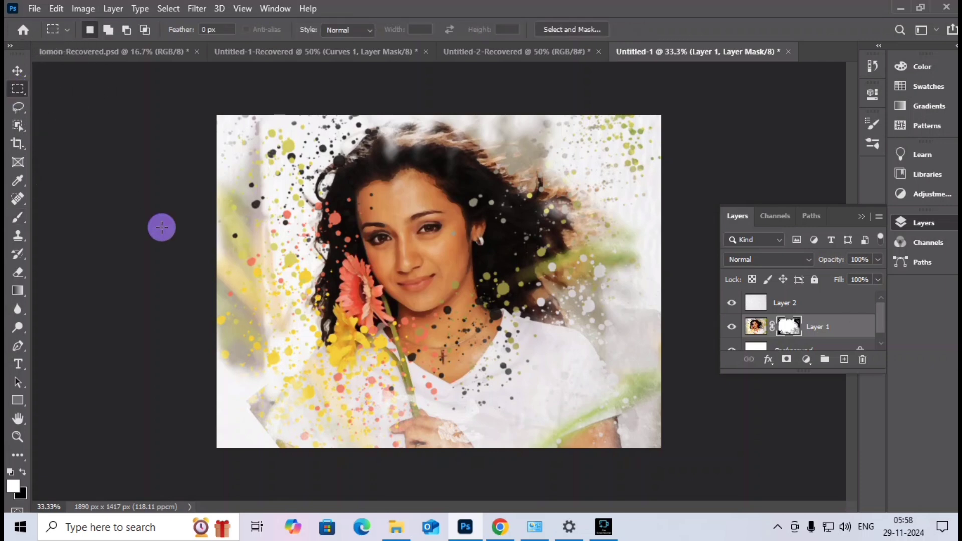
{"action": "key", "text": "ctrl+plus"}
{"action": "key", "text": "ctrl+minus"}
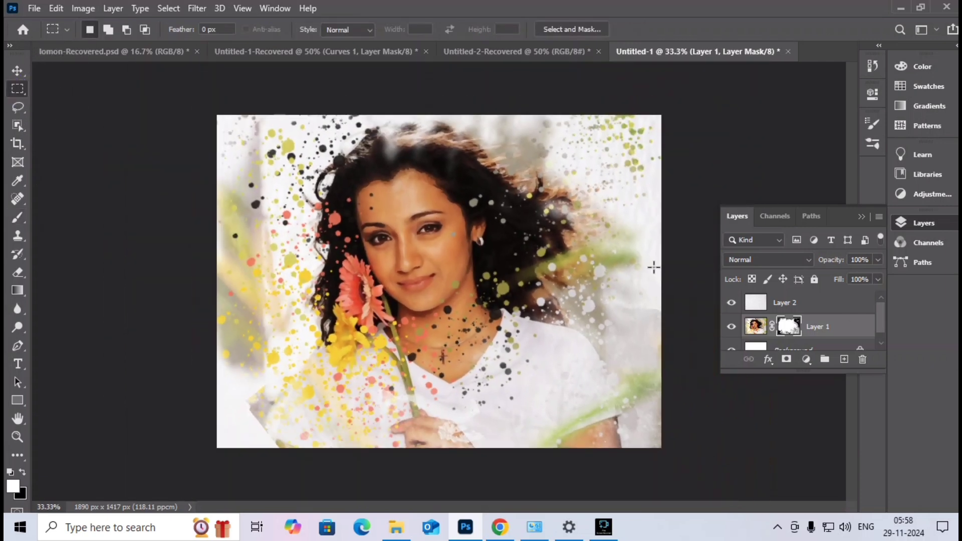
{"action": "left_click", "coordinate": [802, 260]}
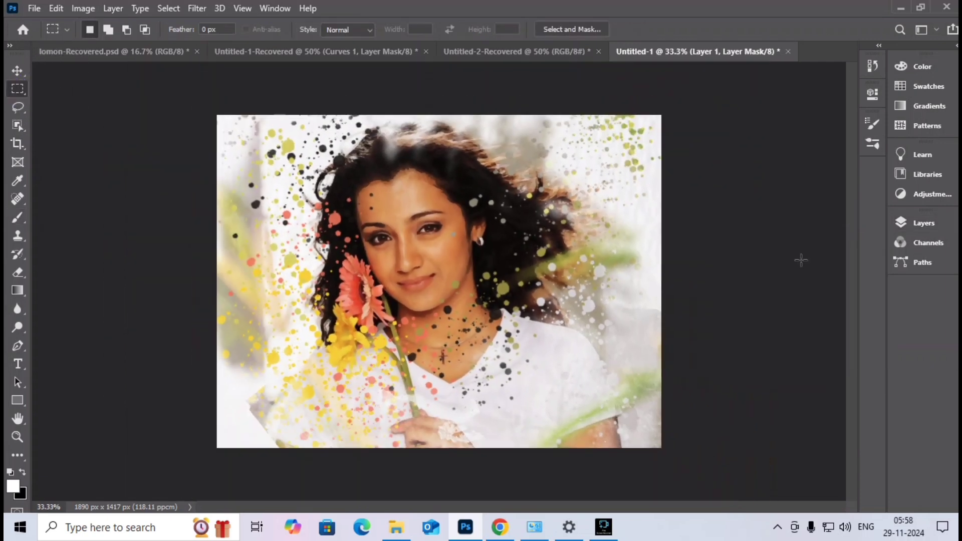
{"action": "left_click", "coordinate": [931, 195]}
{"action": "left_click", "coordinate": [813, 179]}
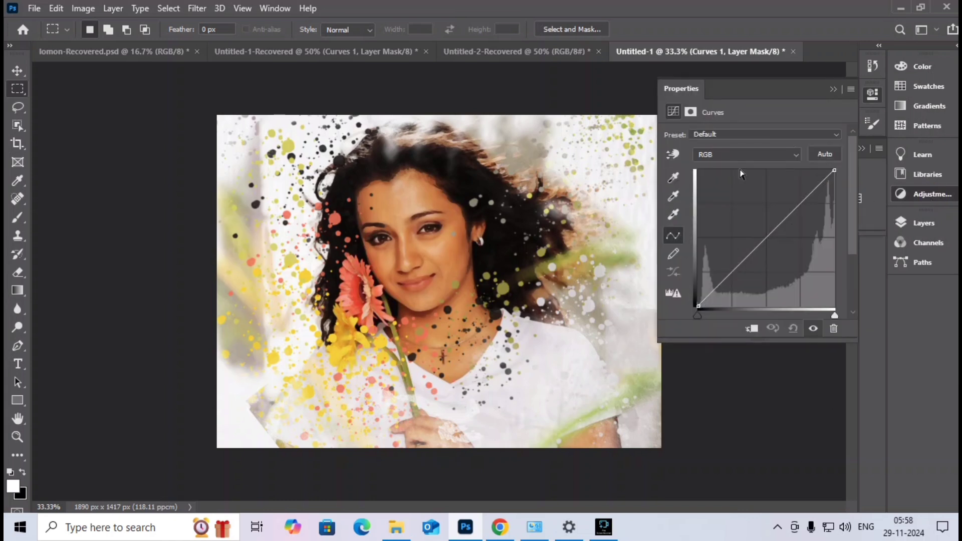
{"action": "left_click_drag", "start_coordinate": [703, 315], "coordinate": [715, 316]}
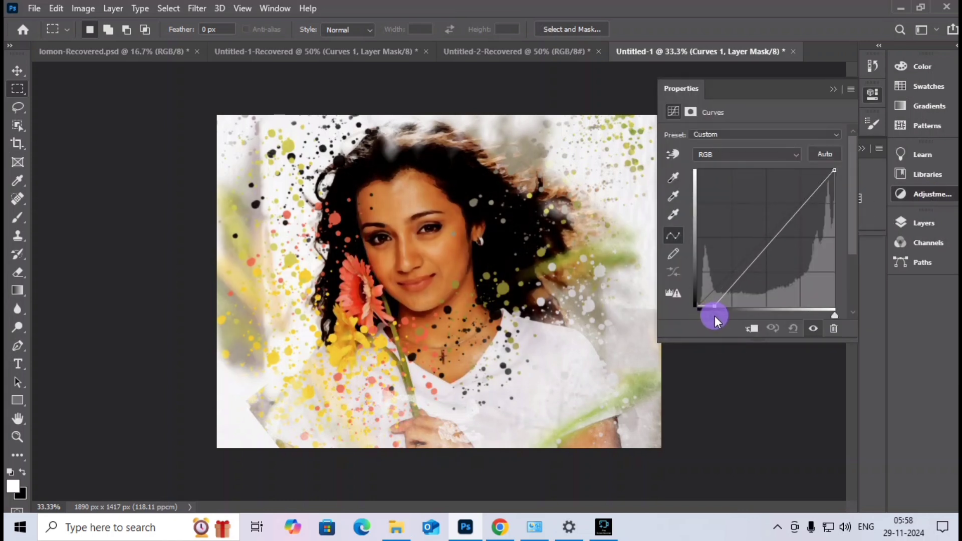
{"action": "mouse_move", "coordinate": [835, 170]}
{"action": "left_mouse_down"}
{"action": "mouse_move", "coordinate": [821, 166]}
{"action": "mouse_move", "coordinate": [830, 167]}
{"action": "left_mouse_up"}
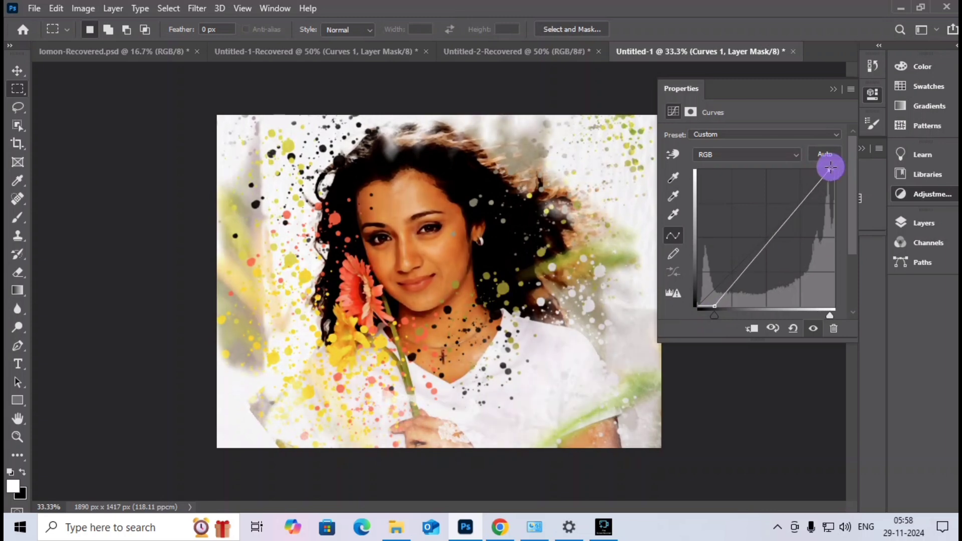
Add a Brightness/Contrast adjustment with contrast raised to 24
{"action": "left_click", "coordinate": [922, 194]}
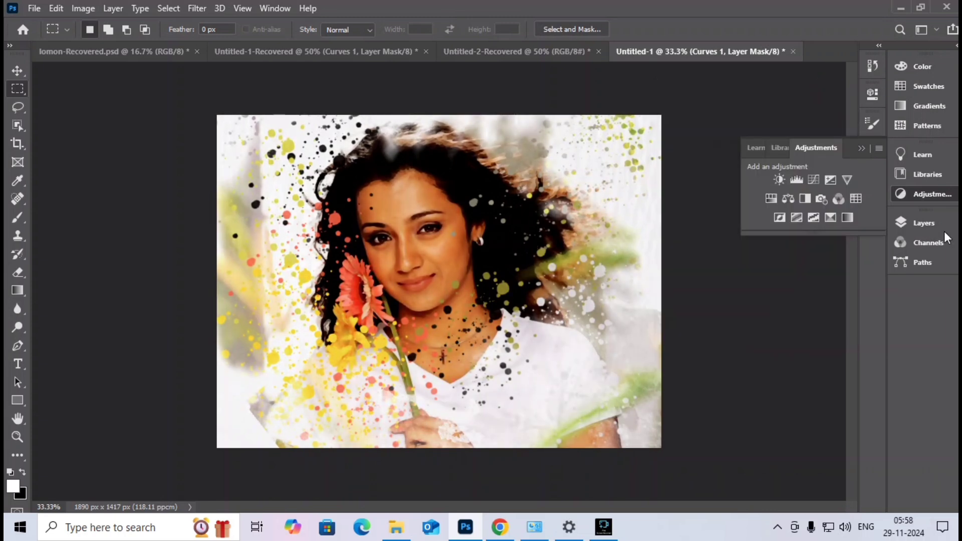
{"action": "left_click", "coordinate": [780, 179]}
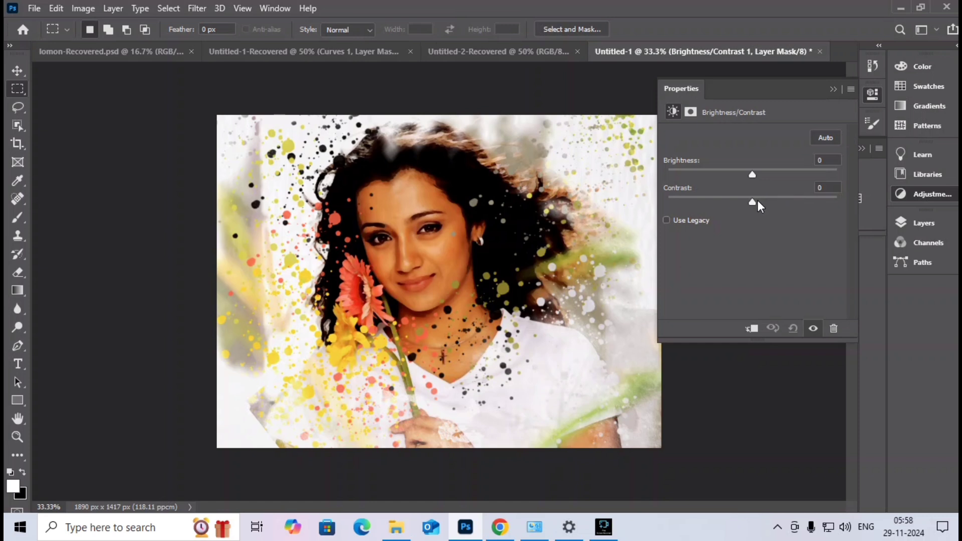
{"action": "left_click_drag", "start_coordinate": [768, 203], "coordinate": [753, 173]}
{"action": "left_click", "coordinate": [829, 188]}
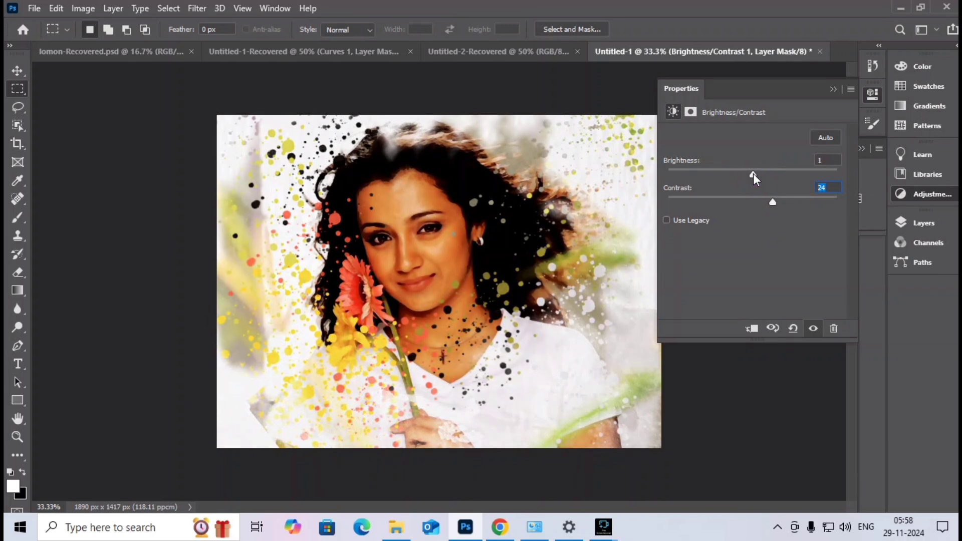